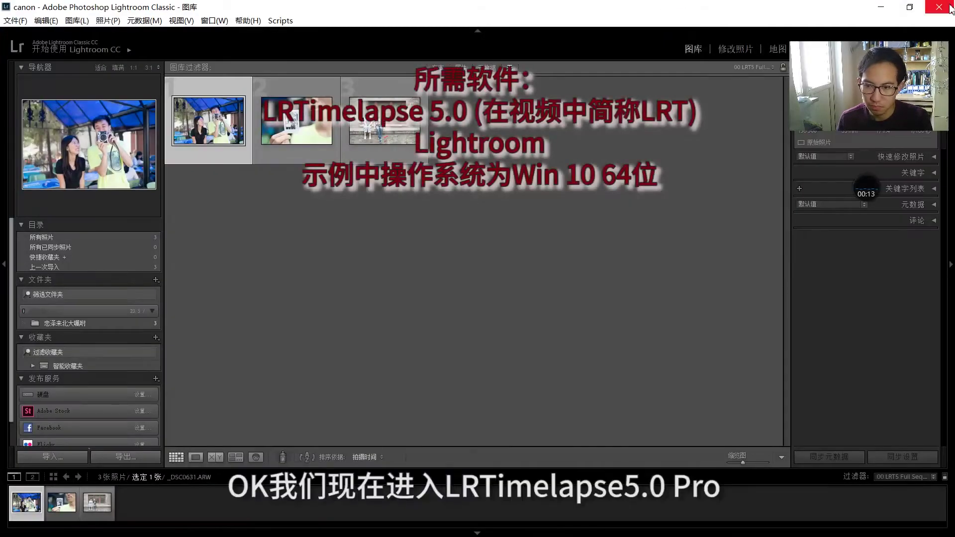
# Close Lightroom and the running LRTimelapse, then relaunch LRTimelapse 5.0.1 from the desktop.
pyautogui.click(939, 7)
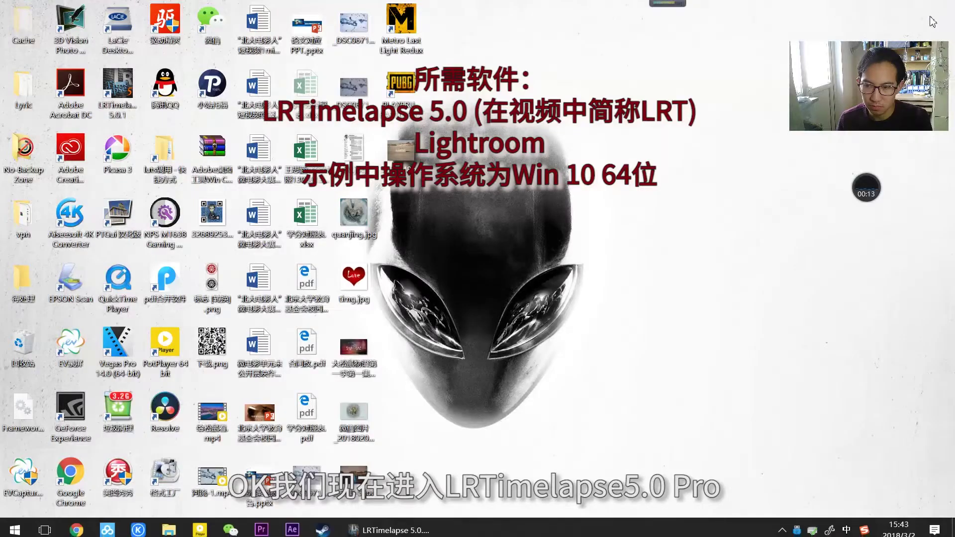
pyautogui.click(388, 526)
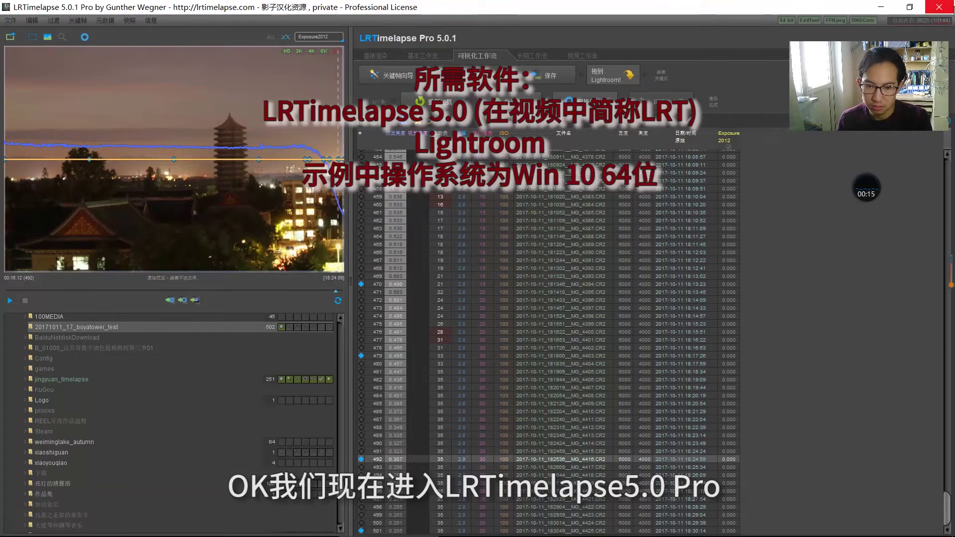
pyautogui.click(938, 7)
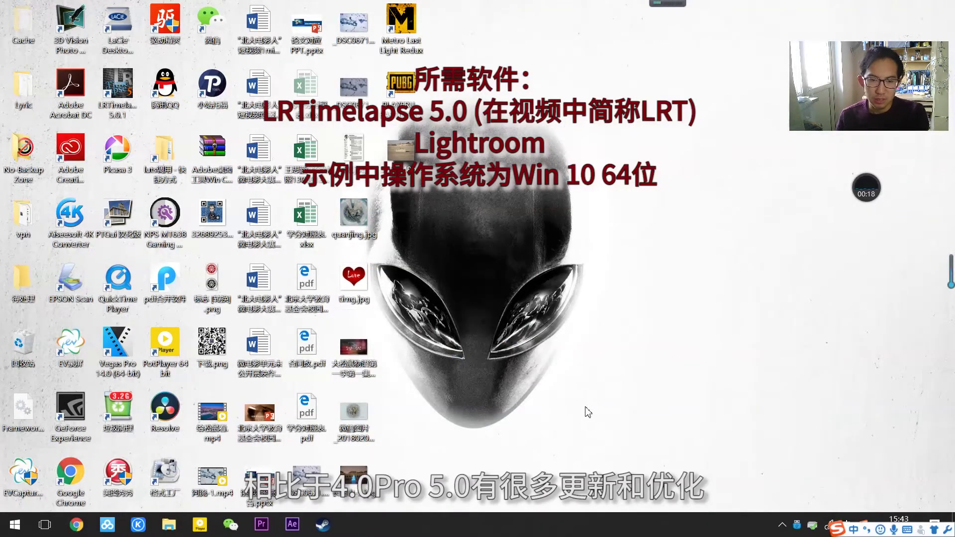
pyautogui.doubleClick(123, 83)
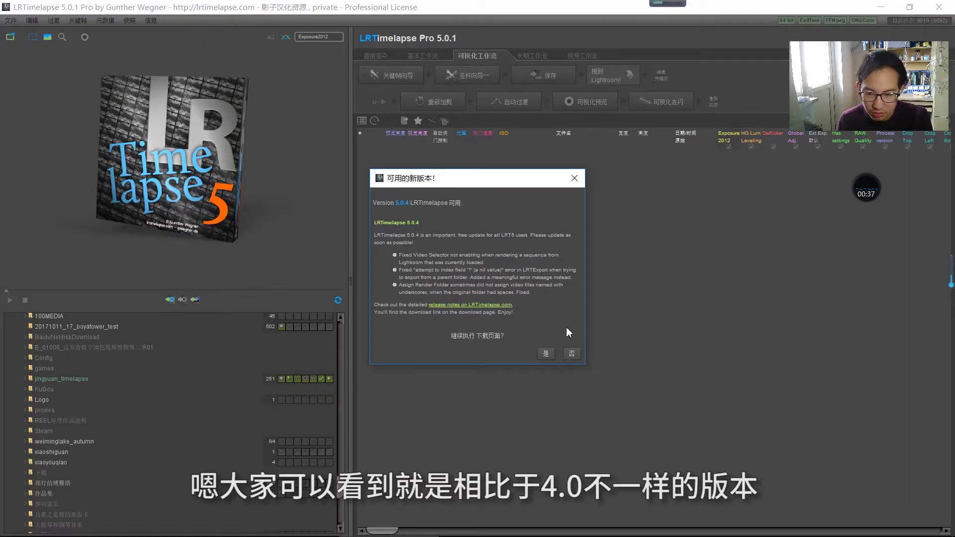
# Decline the update and load the jingyuan_timelapse sequence from the KuGou folder.
pyautogui.click(572, 354)
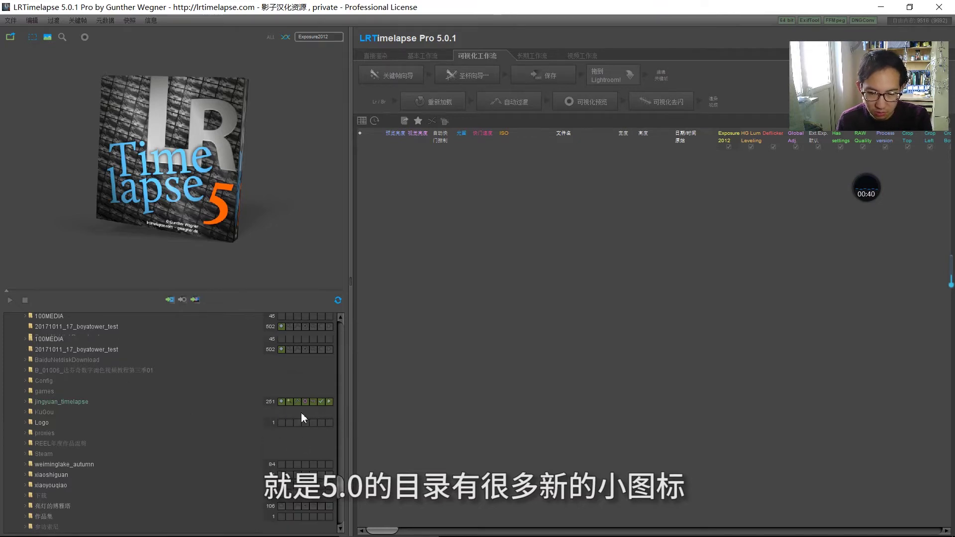
pyautogui.click(79, 412)
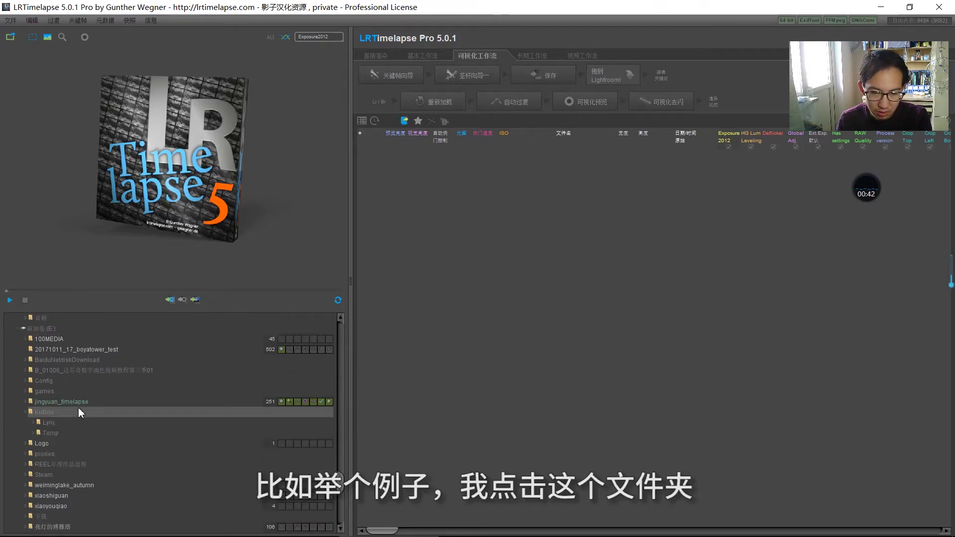
pyautogui.click(79, 401)
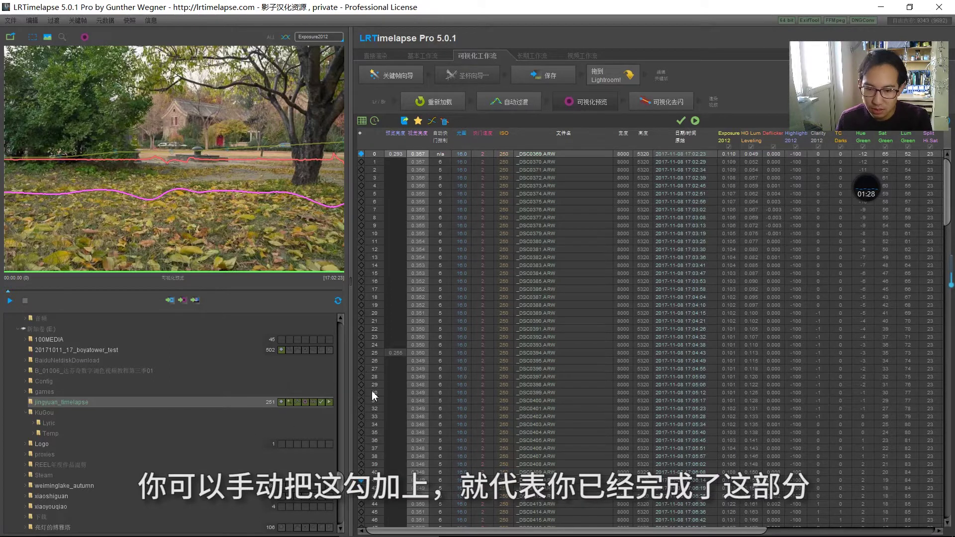
pyautogui.rightClick(330, 405)
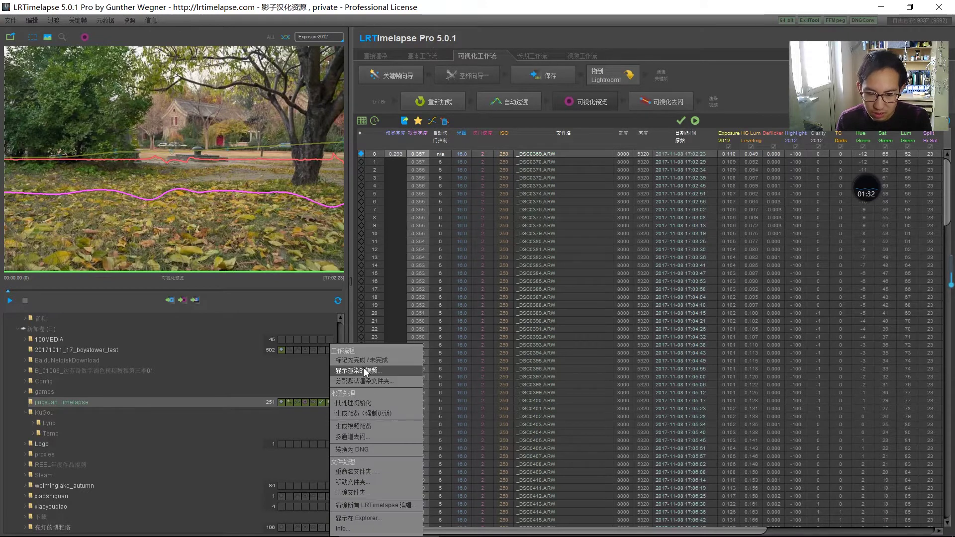
pyautogui.click(368, 370)
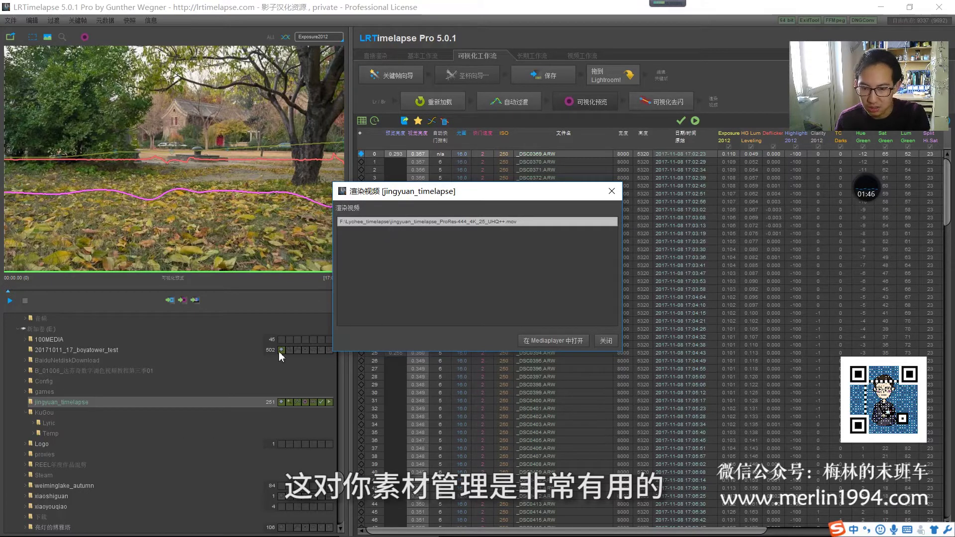
pyautogui.click(606, 340)
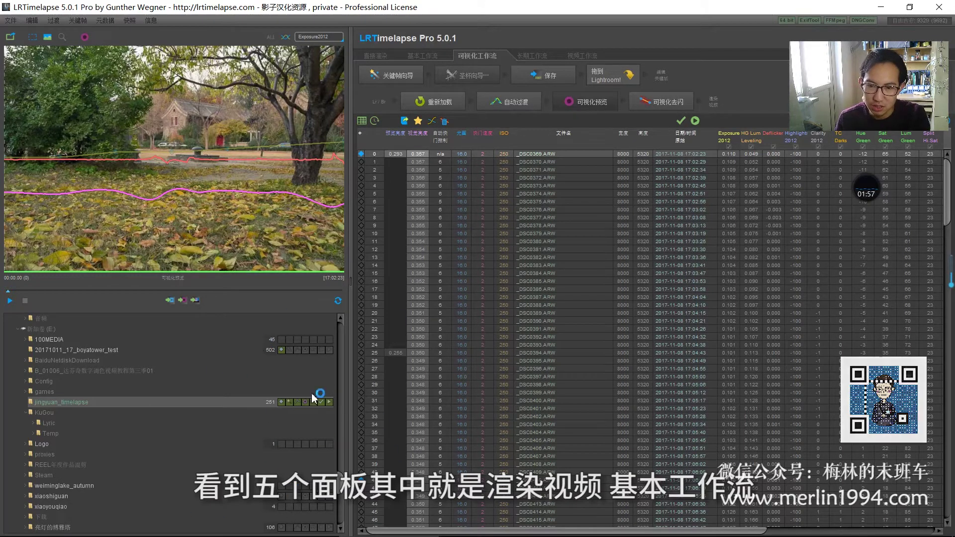
pyautogui.click(377, 56)
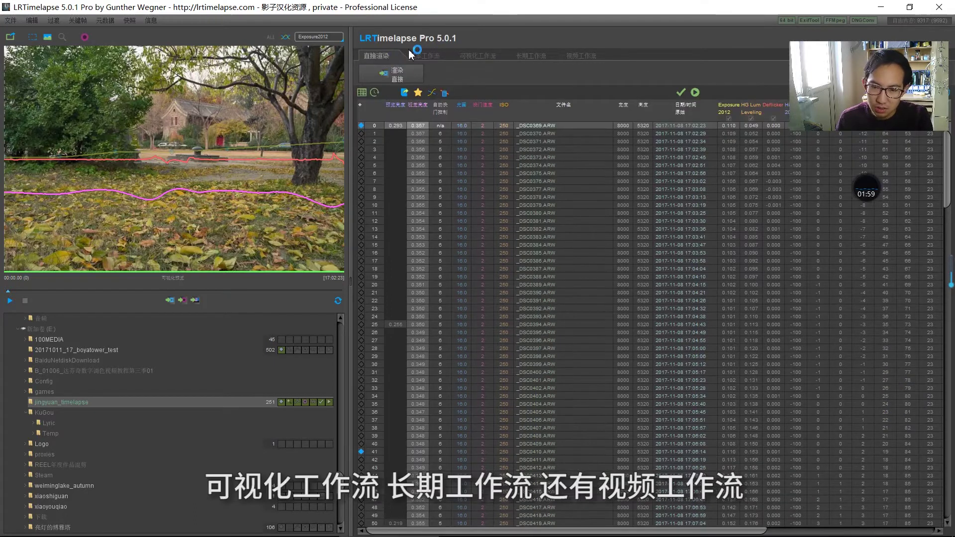
pyautogui.click(438, 59)
pyautogui.click(545, 59)
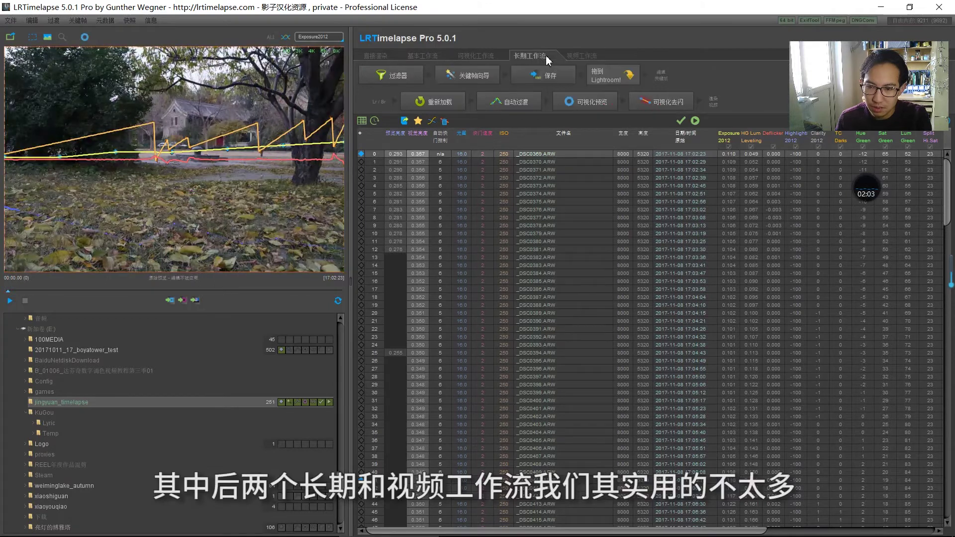
pyautogui.click(374, 58)
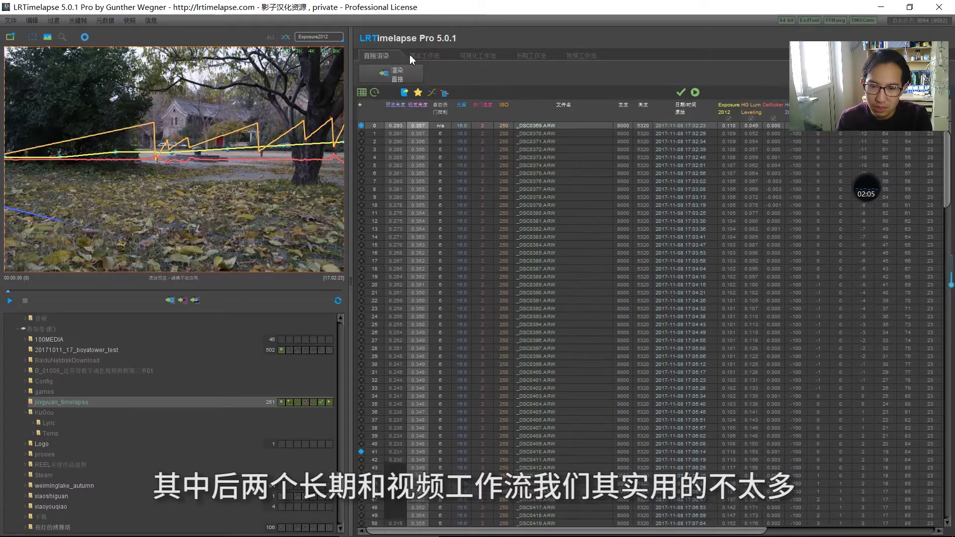
pyautogui.click(430, 56)
pyautogui.click(487, 57)
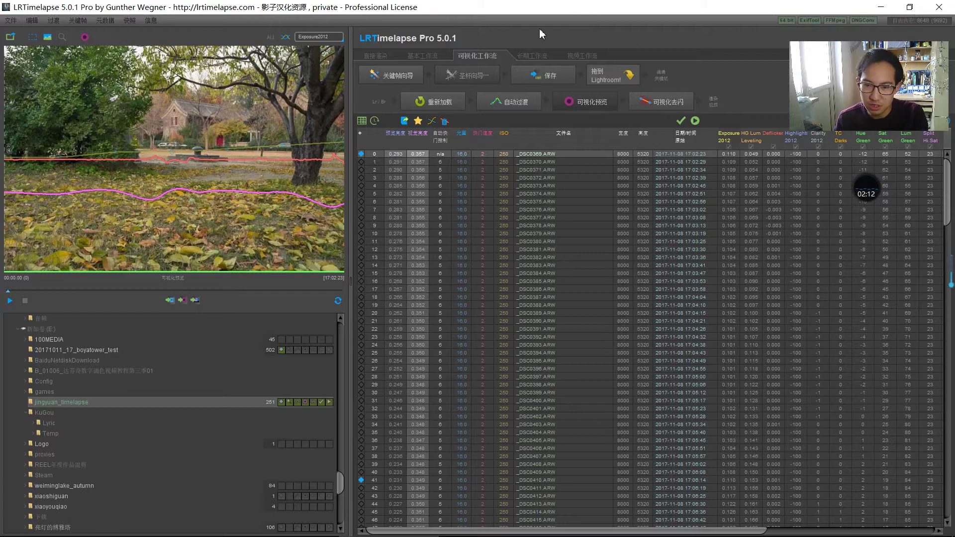
pyautogui.click(416, 56)
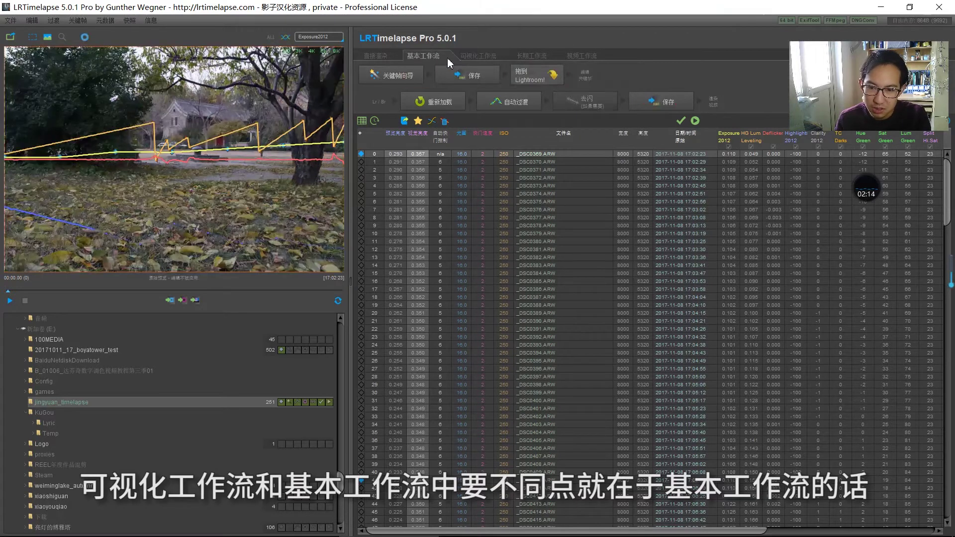
pyautogui.click(481, 56)
pyautogui.click(429, 56)
pyautogui.click(480, 56)
pyautogui.click(431, 56)
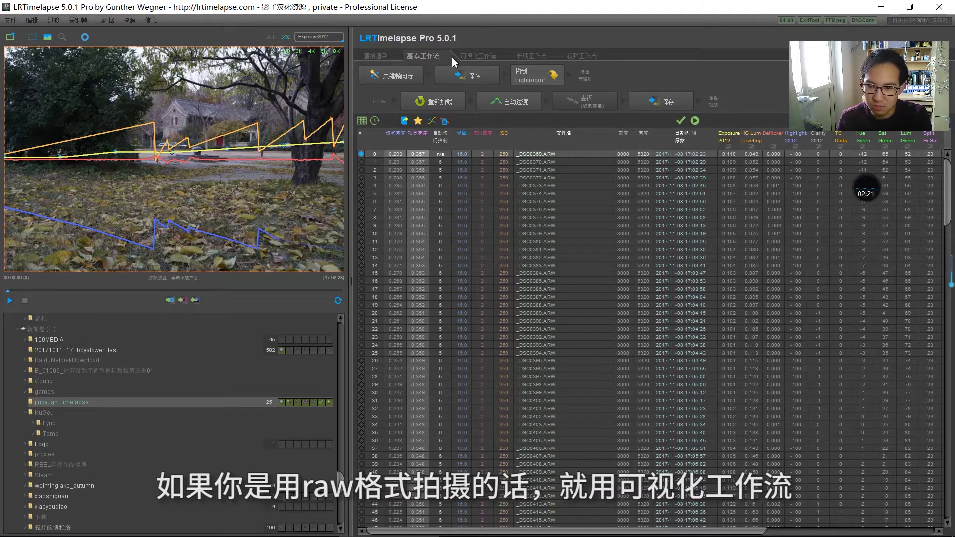
pyautogui.click(478, 58)
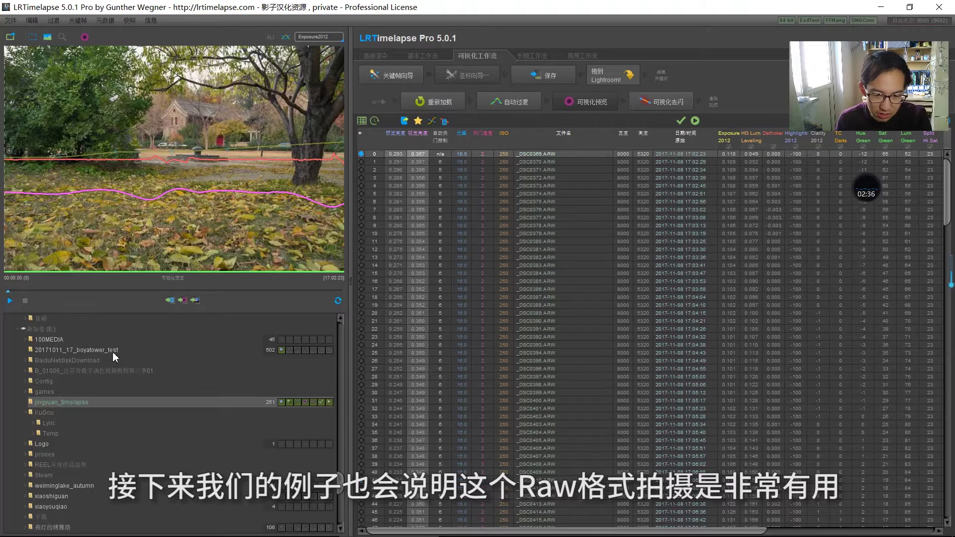
pyautogui.click(10, 21)
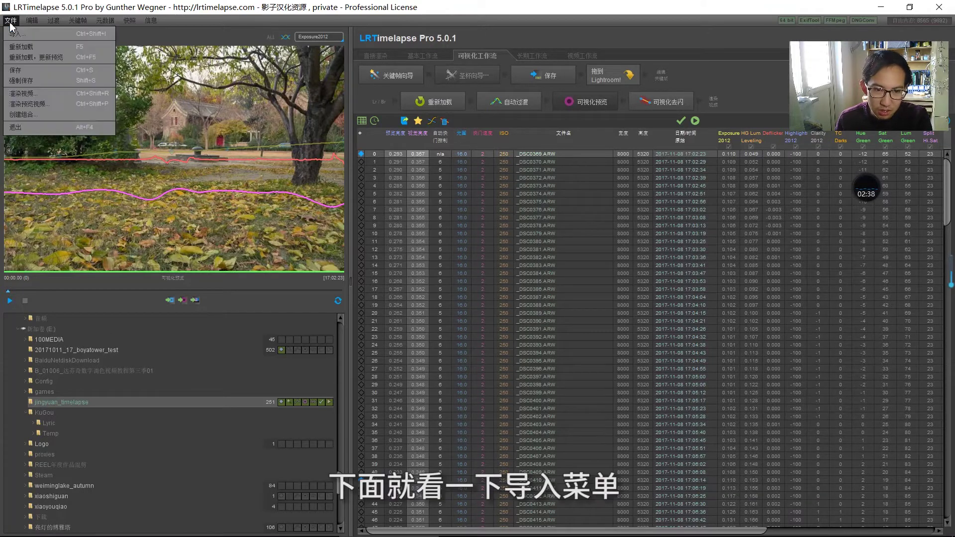
pyautogui.click(30, 35)
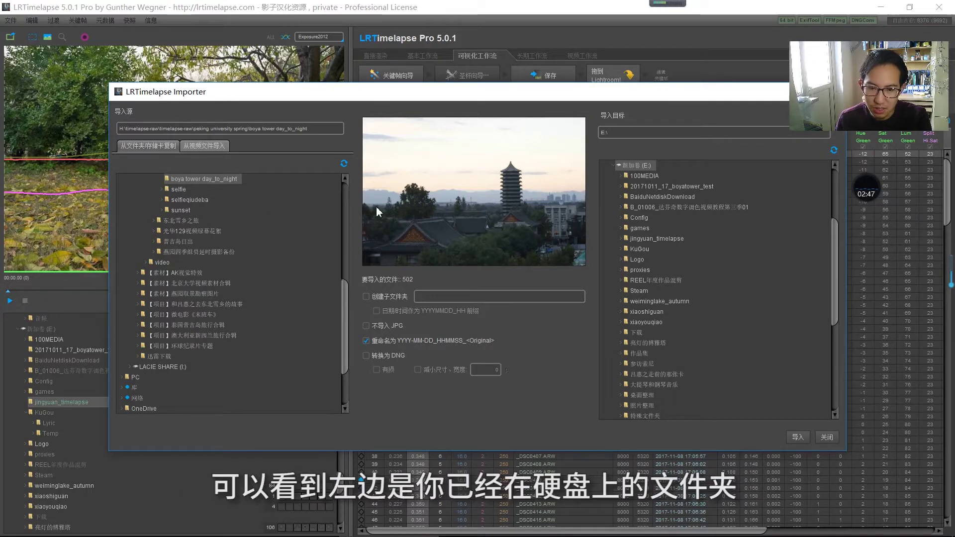
pyautogui.click(369, 296)
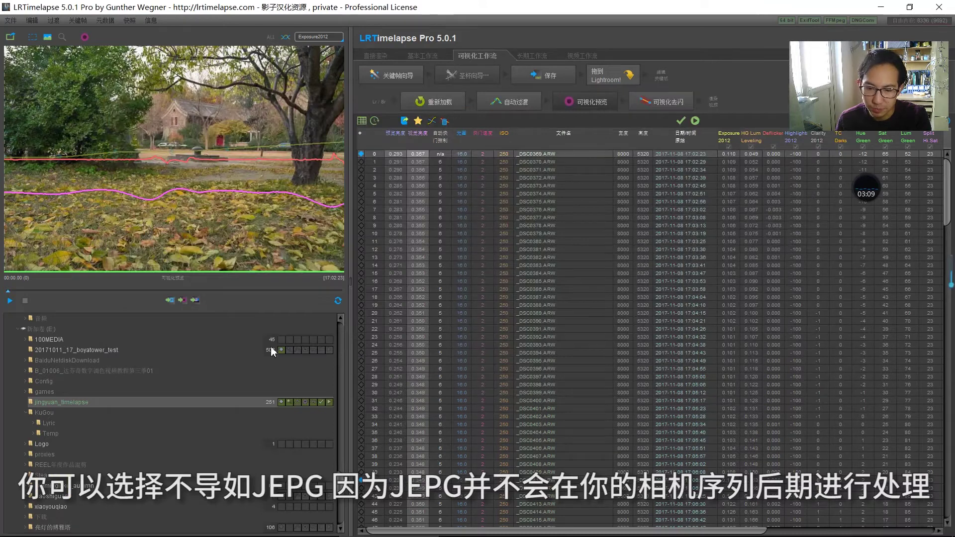
# Load the 502-frame 20171011_17_boyatower_test sequence from the folder tree.
pyautogui.click(96, 351)
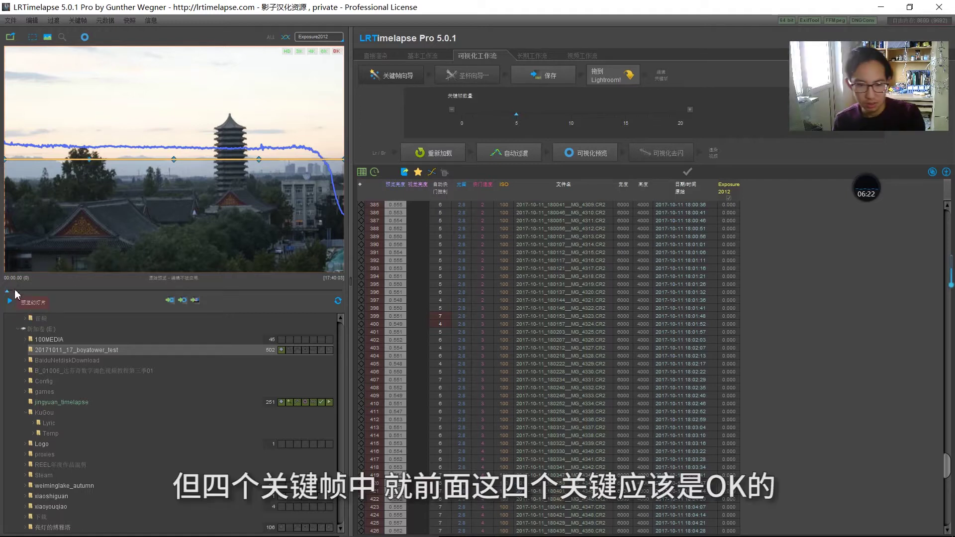
# Browse the sequence toward dusk and mark frame 433 as a keyframe.
pyautogui.click(15, 297)
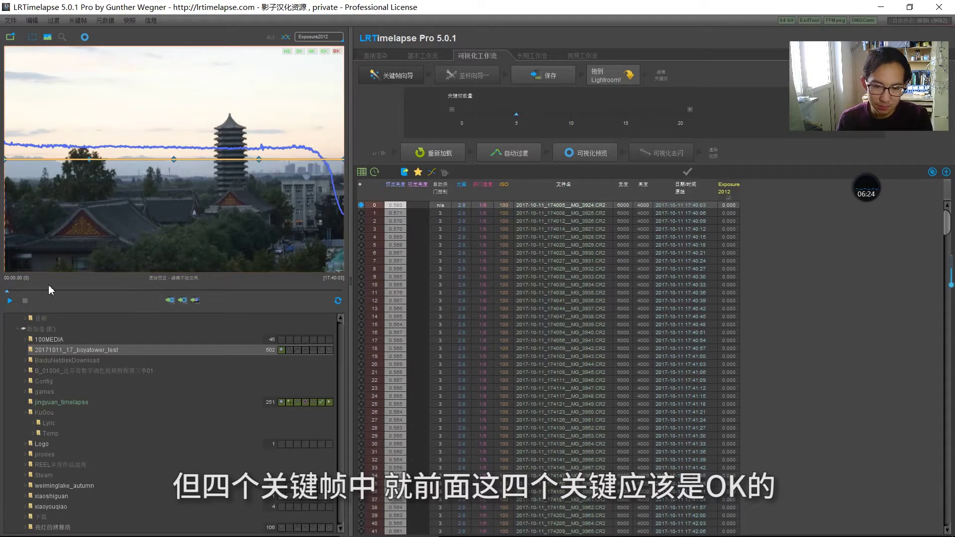
pyautogui.moveTo(49, 289); pyautogui.dragTo(287, 291)
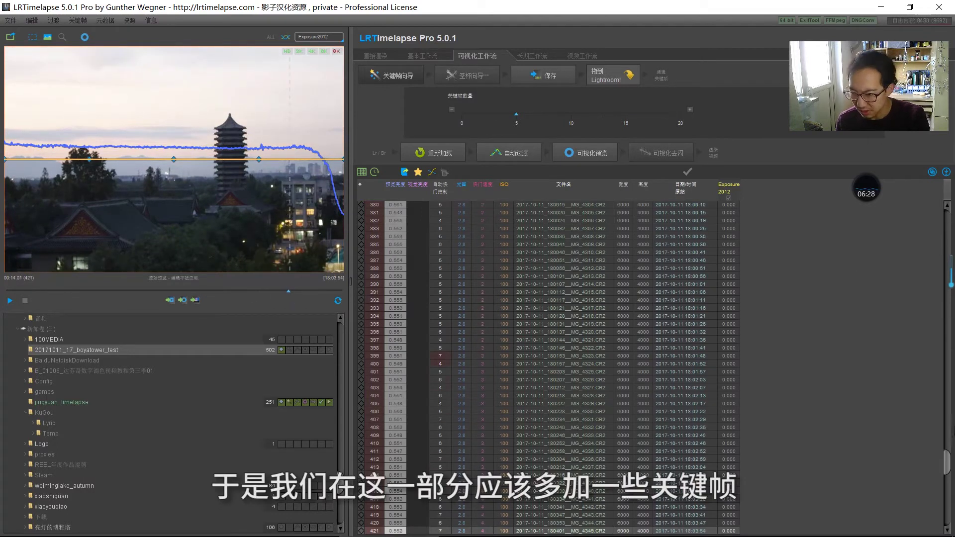
pyautogui.scroll(-10, 547, 368)
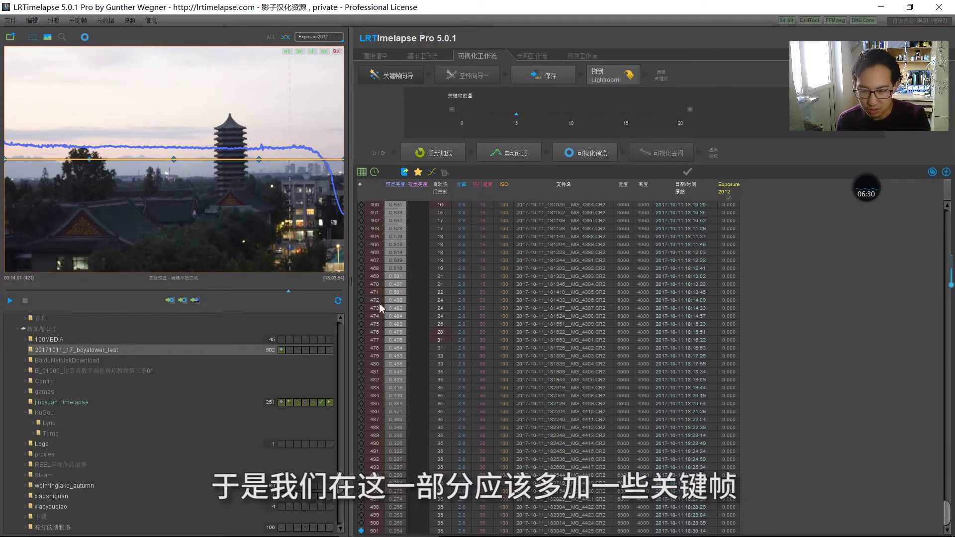
pyautogui.click(402, 228)
pyautogui.scroll(5, 430, 239)
pyautogui.scroll(7, 437, 253)
pyautogui.click(437, 255)
pyautogui.scroll(1, 438, 264)
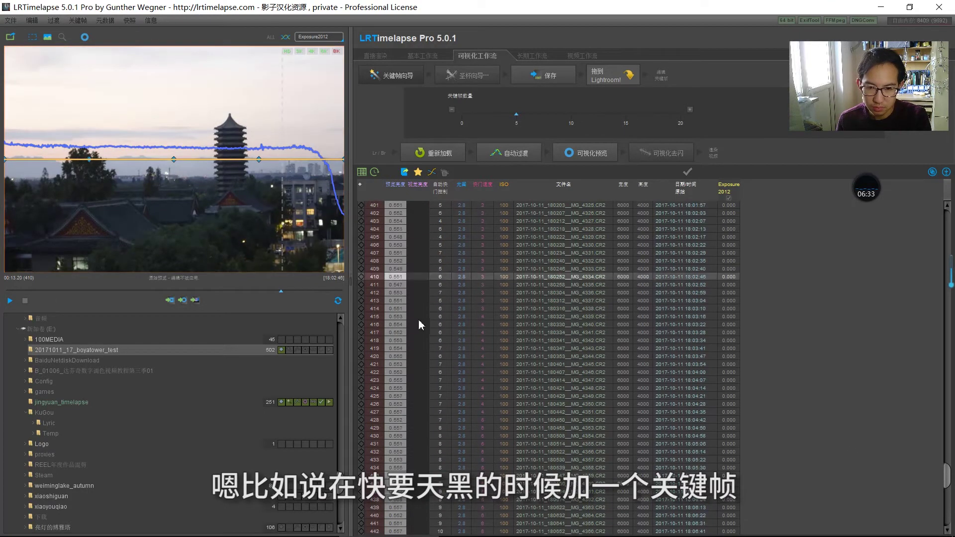
pyautogui.click(443, 341)
pyautogui.scroll(-5, 443, 341)
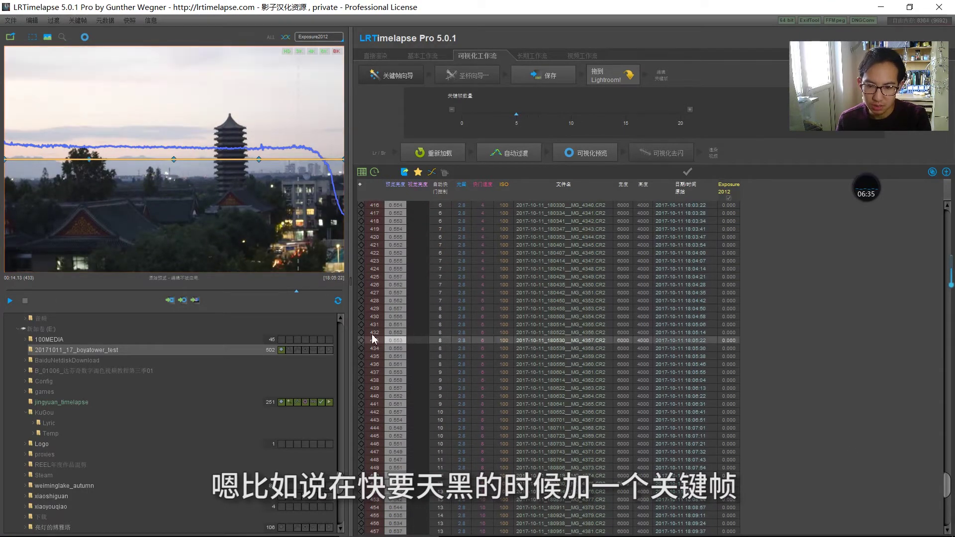
pyautogui.click(362, 340)
# Mark frames 468, 480 and 492 as keyframes and save the settings.
pyautogui.scroll(-4, 398, 341)
pyautogui.click(450, 331)
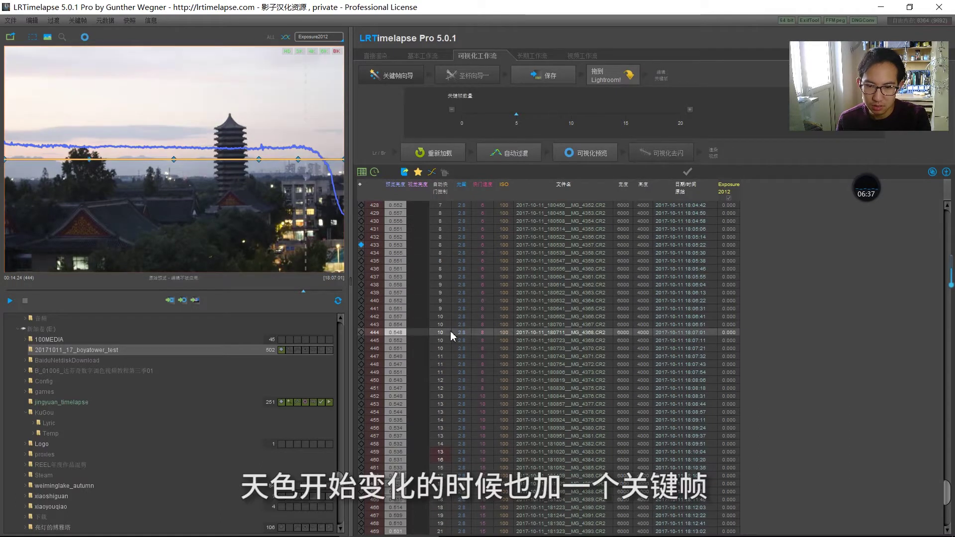
pyautogui.scroll(-3, 463, 366)
pyautogui.click(428, 301)
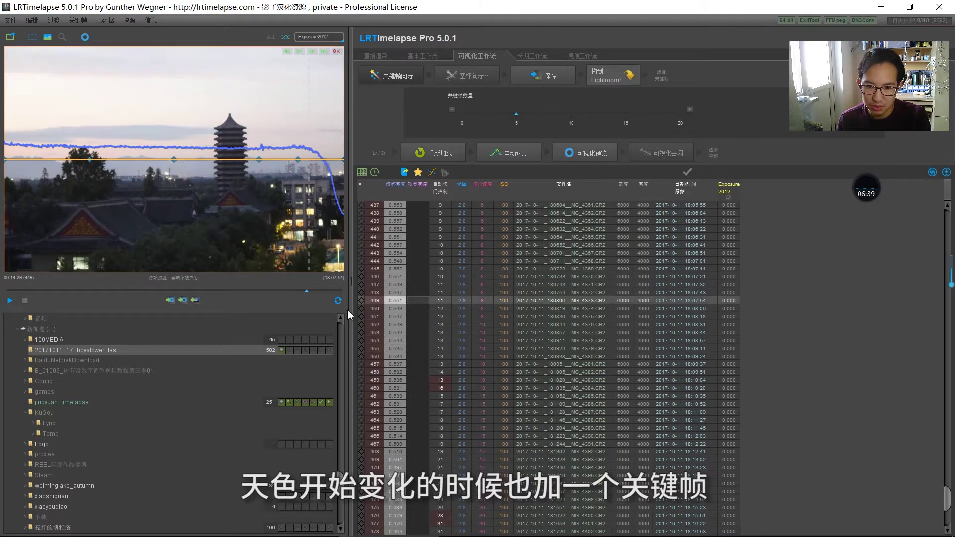
pyautogui.scroll(-7, 448, 305)
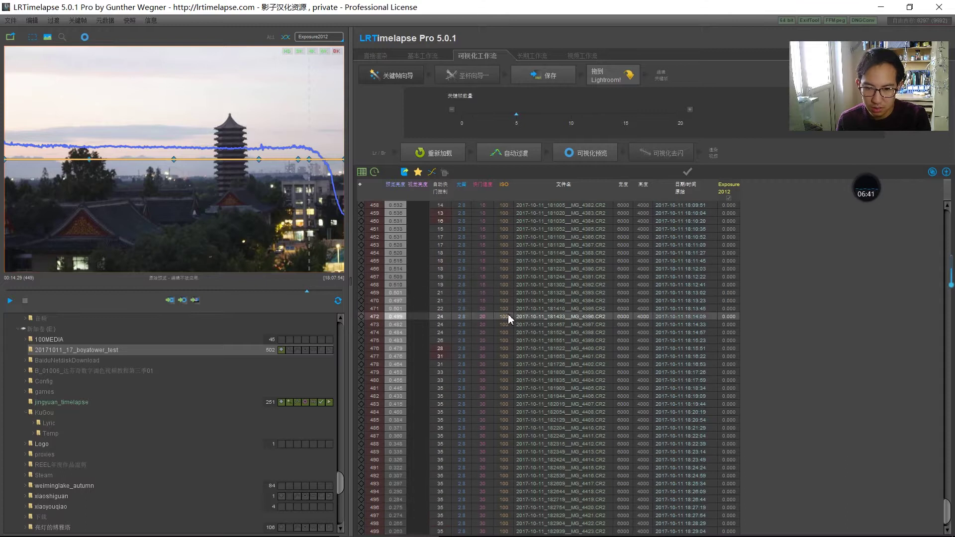
pyautogui.click(452, 300)
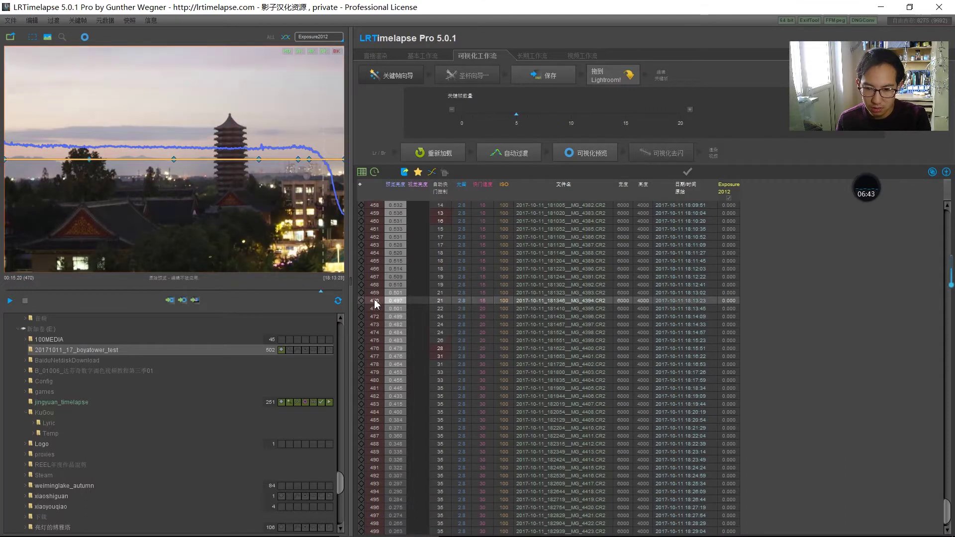
pyautogui.click(362, 285)
pyautogui.scroll(-1, 446, 359)
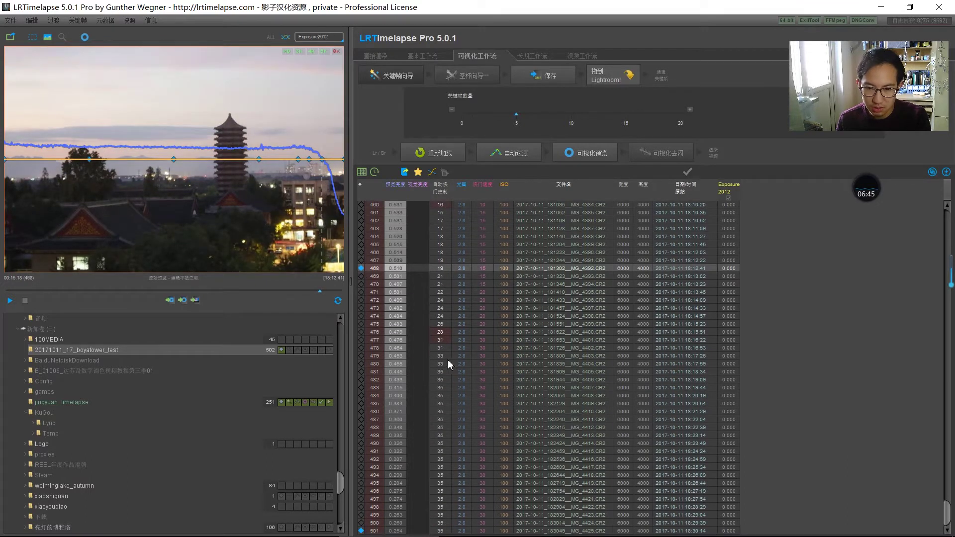
pyautogui.click(450, 363)
pyautogui.click(361, 364)
pyautogui.click(467, 473)
pyautogui.click(457, 444)
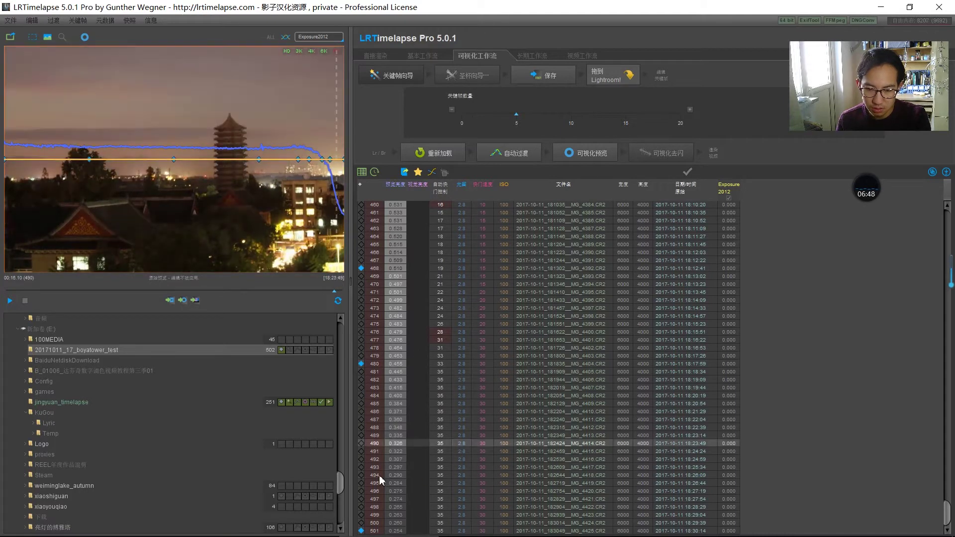
pyautogui.click(361, 459)
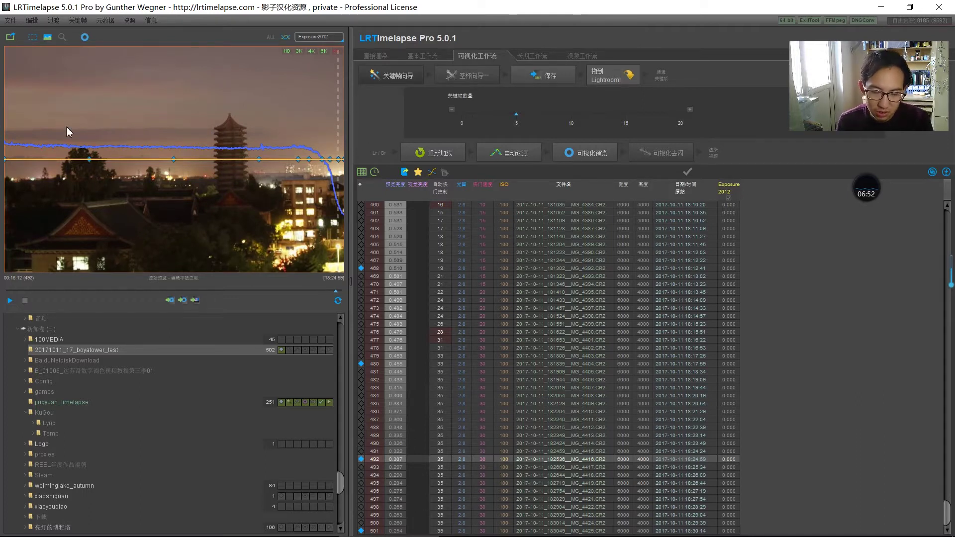
pyautogui.click(547, 75)
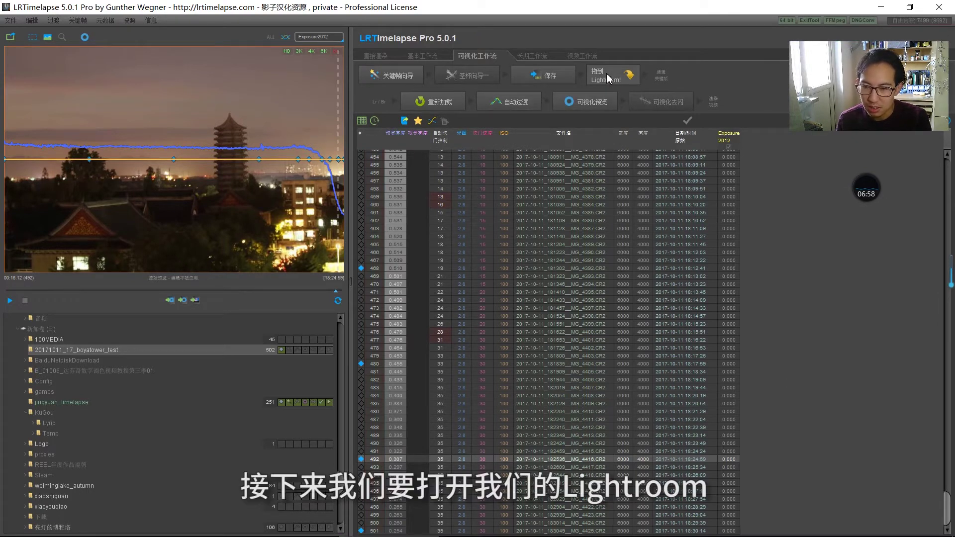
# Launch Adobe Lightroom Classic CC by searching 'light' in the Start menu.
pyautogui.click(13, 525)
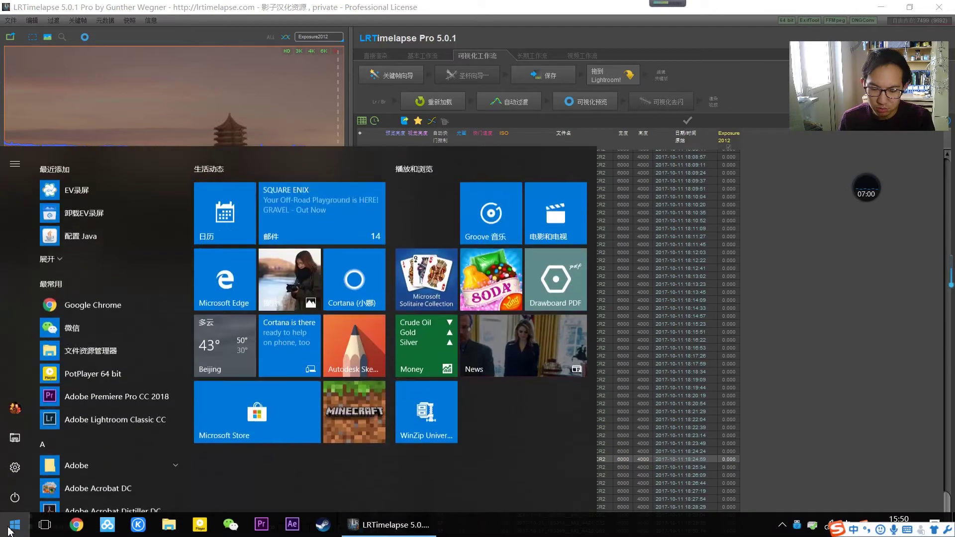
pyautogui.write('light')
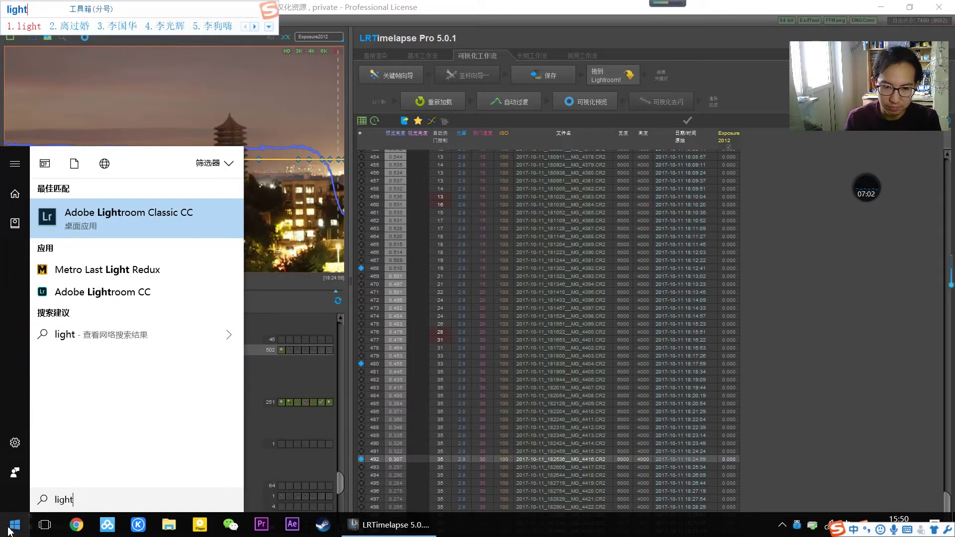
pyautogui.press('Return')
pyautogui.click(188, 231)
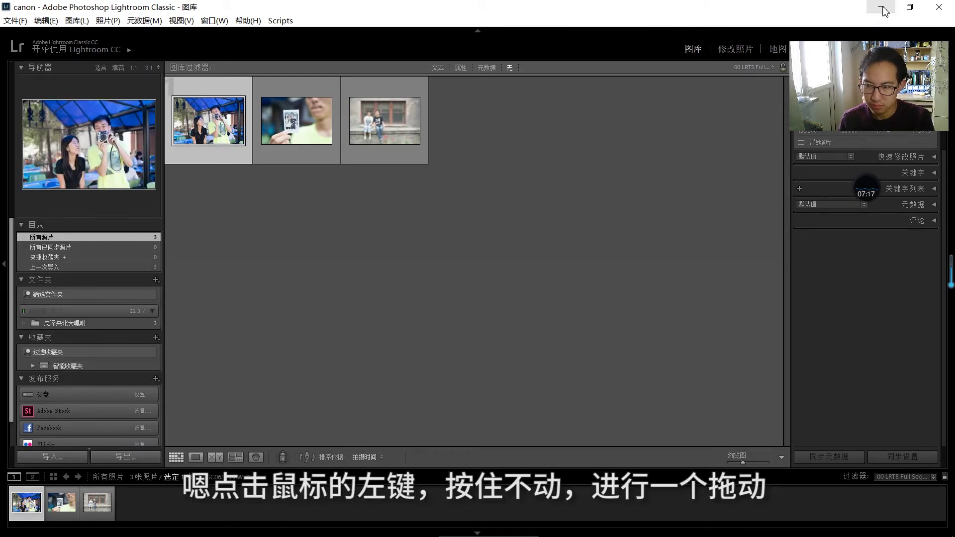
# Drag the boyatower sequence from LRTimelapse into Lightroom's Library grid to start the import.
pyautogui.hotkey('alt', 'Tab')
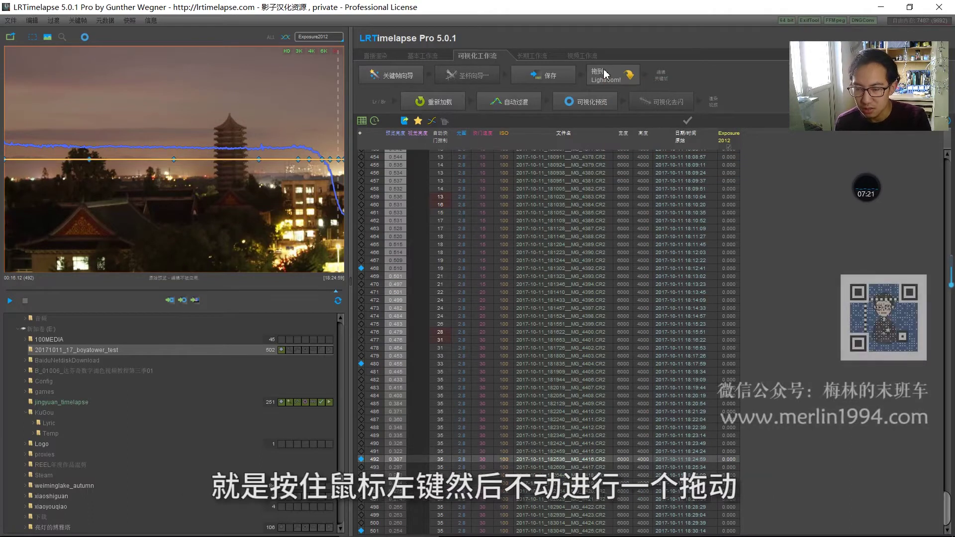
pyautogui.moveTo(606, 74); pyautogui.dragTo(606, 129)
pyautogui.moveTo(607, 475); pyautogui.dragTo(517, 532)
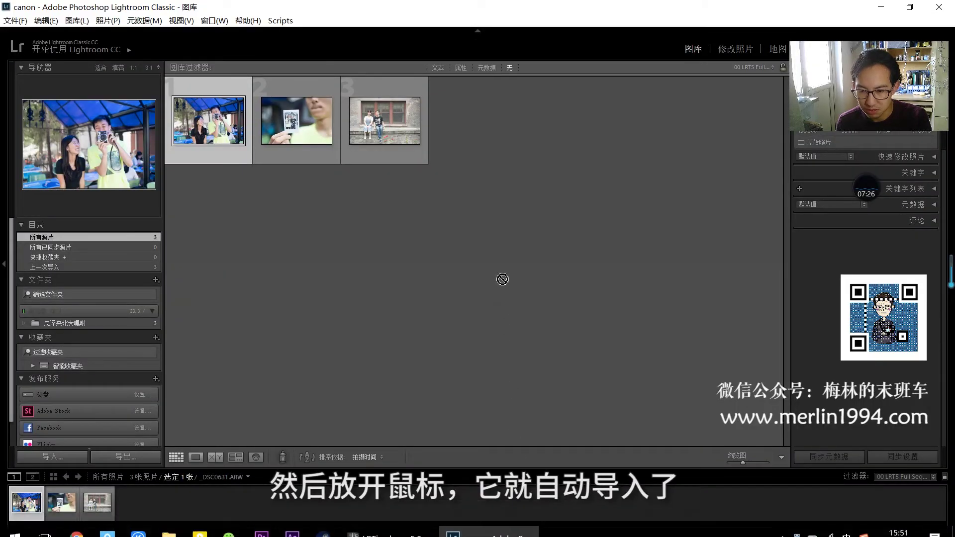
pyautogui.moveTo(517, 532); pyautogui.dragTo(505, 225)
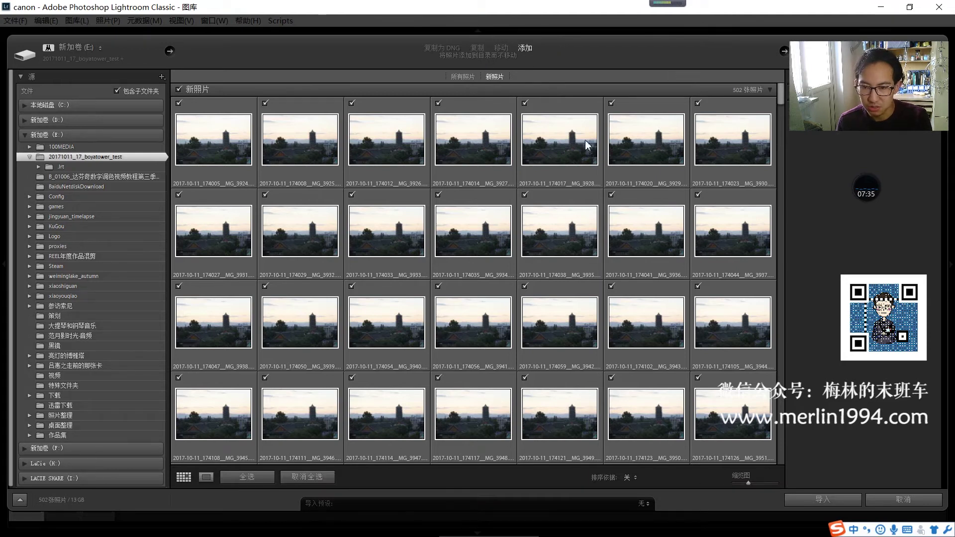
# Confirm the import of the 502 boyatower_test photos.
pyautogui.click(845, 498)
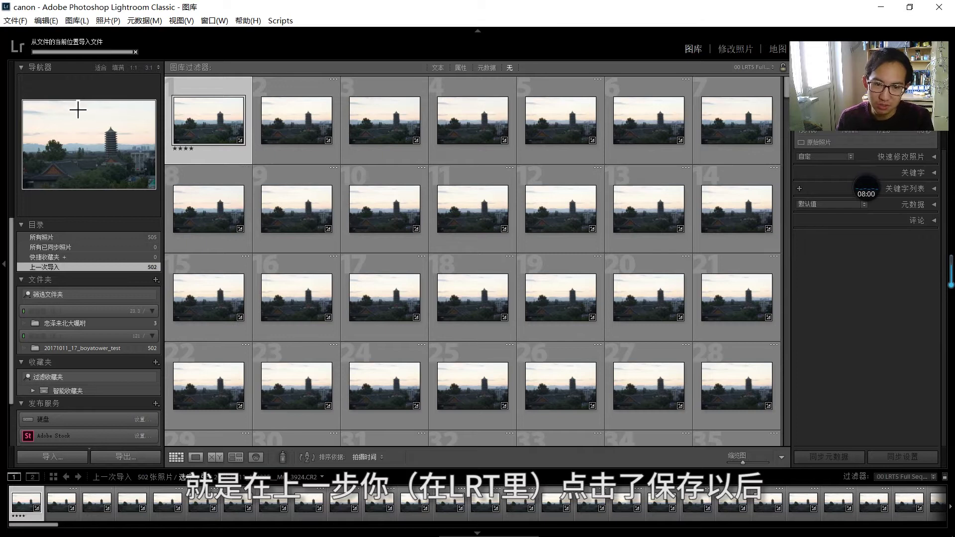
# Scroll through the imported photos, briefly checking LRTimelapse before returning to Lightroom.
pyautogui.scroll(-2, 775, 271)
pyautogui.scroll(-3, 776, 272)
pyautogui.scroll(-5, 770, 273)
pyautogui.click(418, 527)
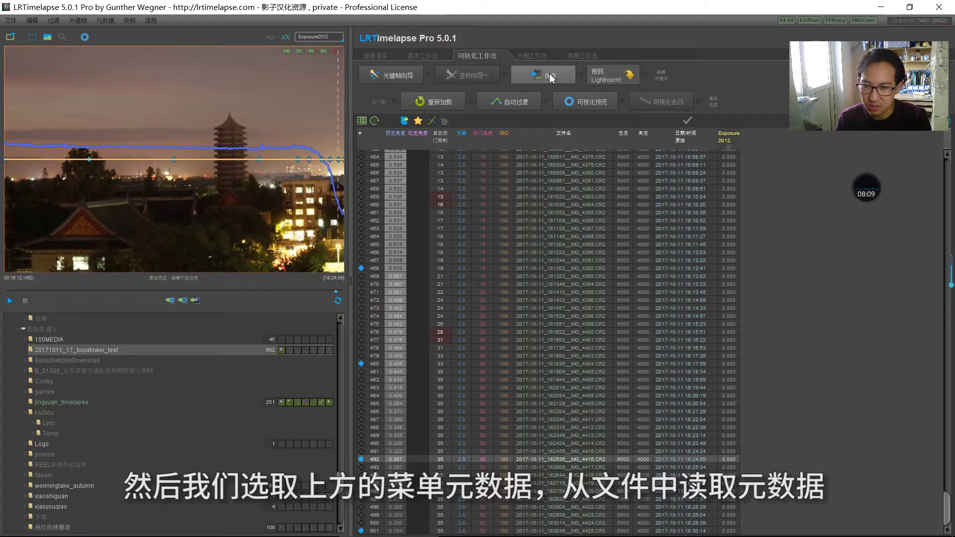
pyautogui.click(880, 7)
pyautogui.scroll(-2, 518, 293)
pyautogui.scroll(-3, 543, 303)
pyautogui.scroll(-3, 547, 304)
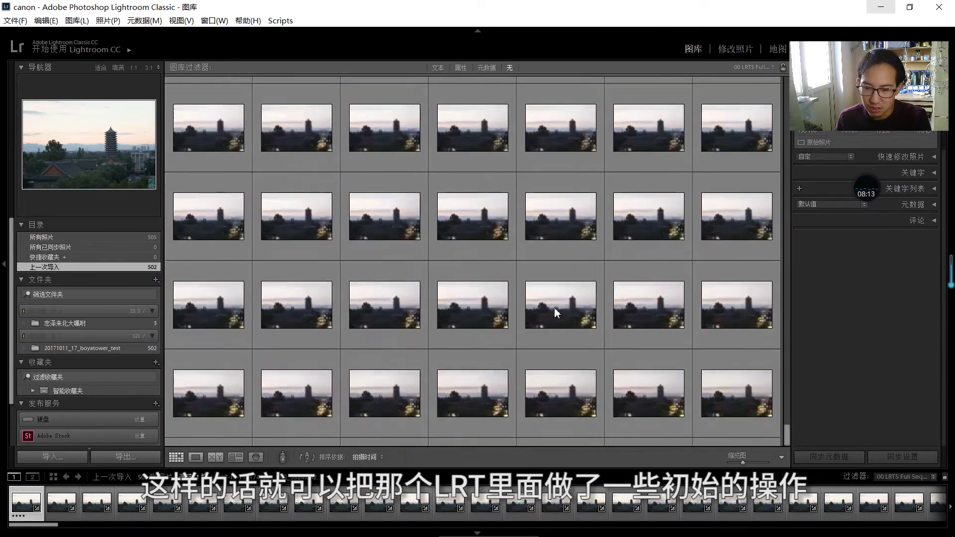
# Select all 502 photos and read metadata from their files.
pyautogui.hotkey('ctrl', 'a')
pyautogui.click(143, 20)
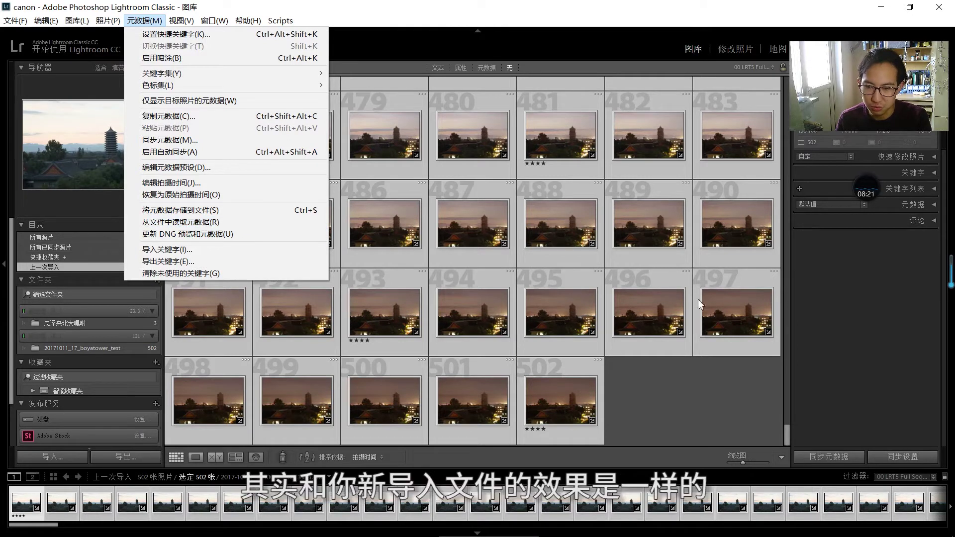
pyautogui.click(698, 368)
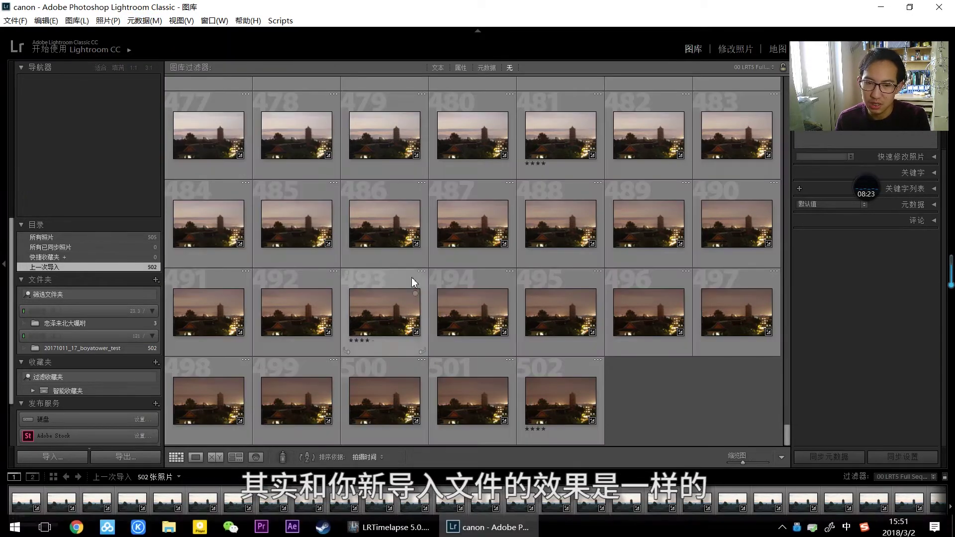
pyautogui.scroll(5, 519, 115)
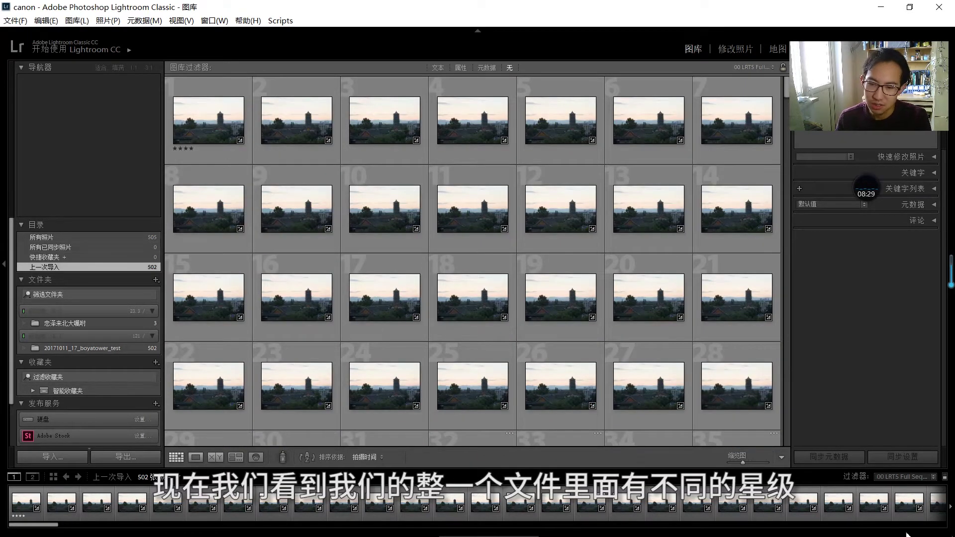
# Filter to the 01 LRT5 Keyframes preset and open the first keyframe in Loupe view.
pyautogui.click(902, 476)
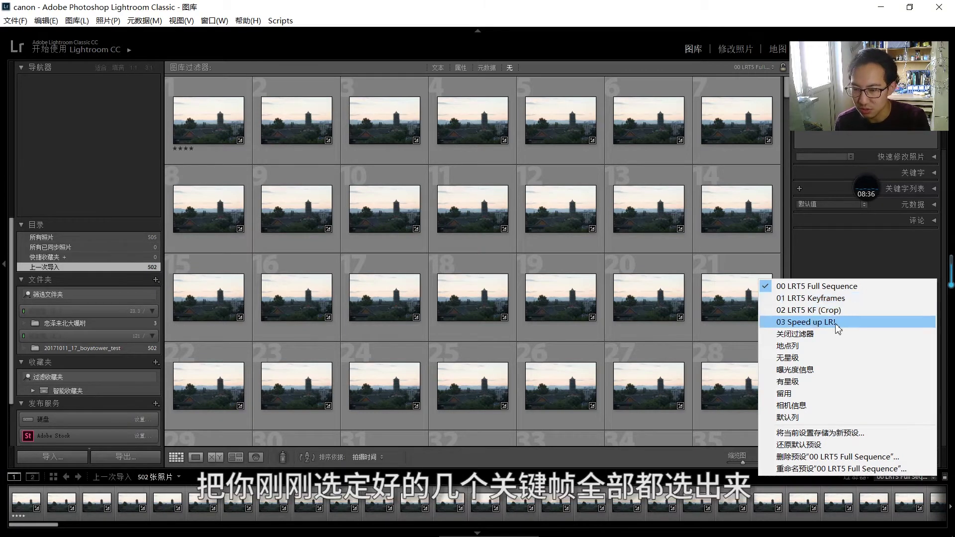
pyautogui.click(728, 495)
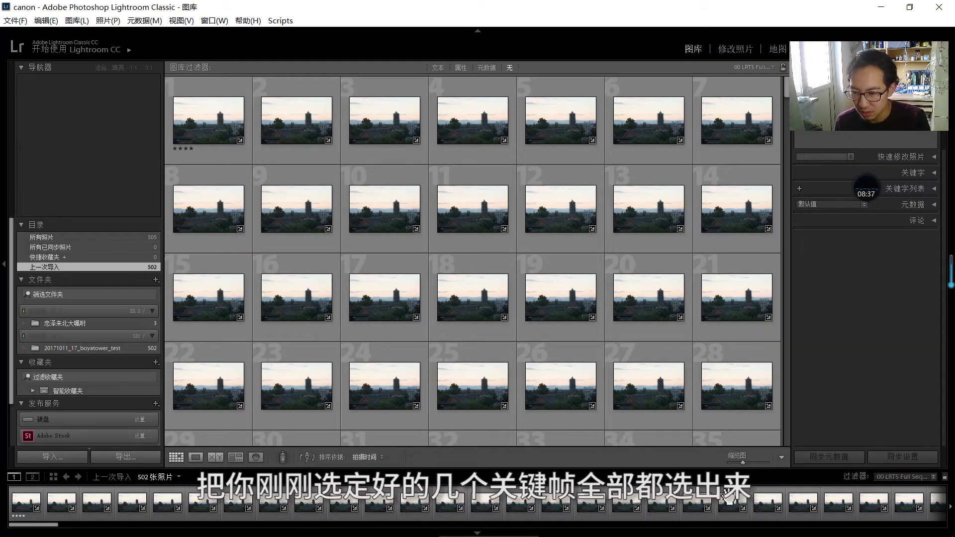
pyautogui.click(903, 478)
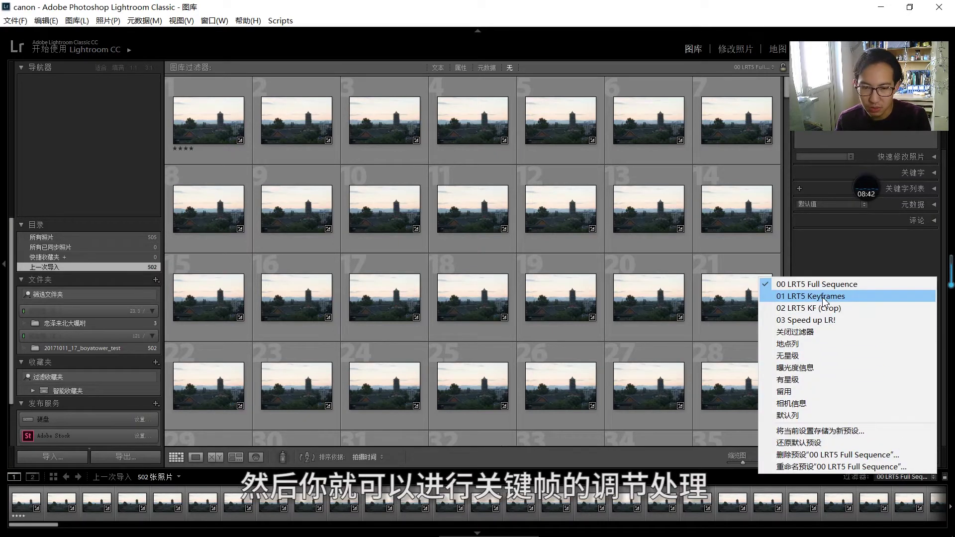
pyautogui.click(822, 296)
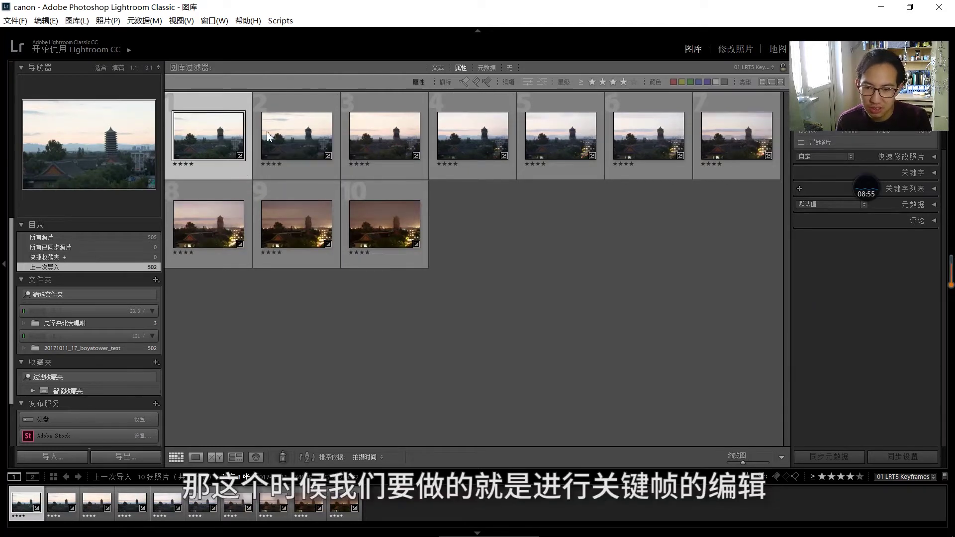
pyautogui.doubleClick(185, 129)
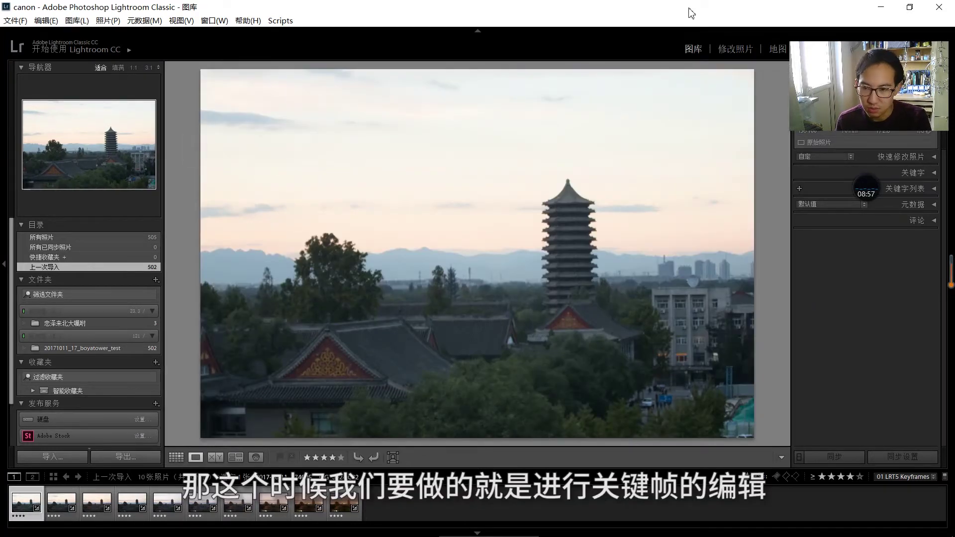
# In Develop, set the first keyframe's Highlights to -100, undoing a trial reset.
pyautogui.click(735, 49)
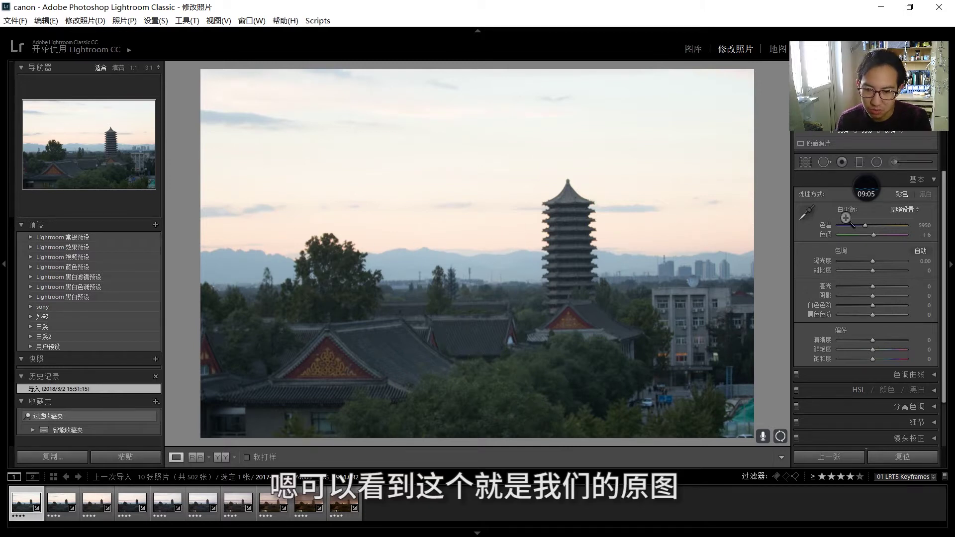
pyautogui.moveTo(873, 285); pyautogui.dragTo(790, 295)
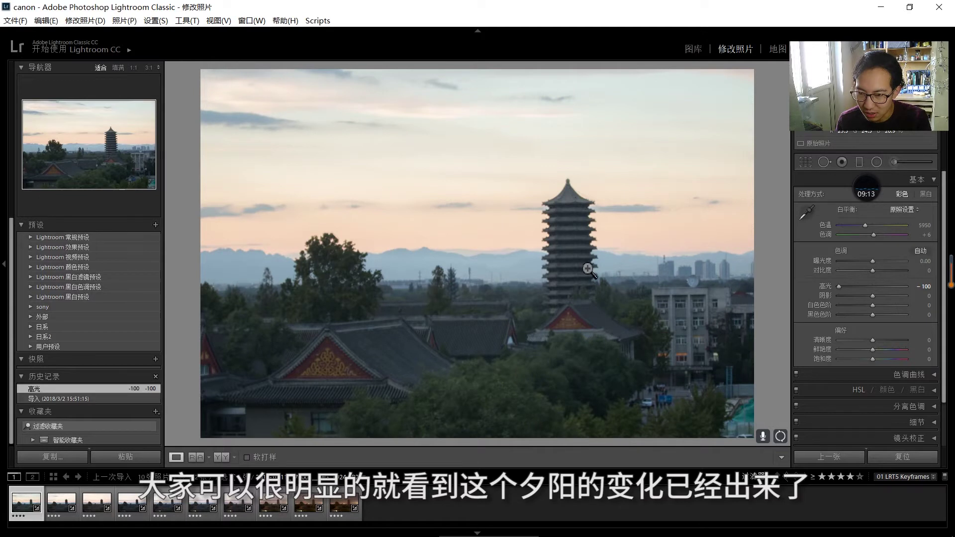
pyautogui.moveTo(839, 286); pyautogui.dragTo(872, 288)
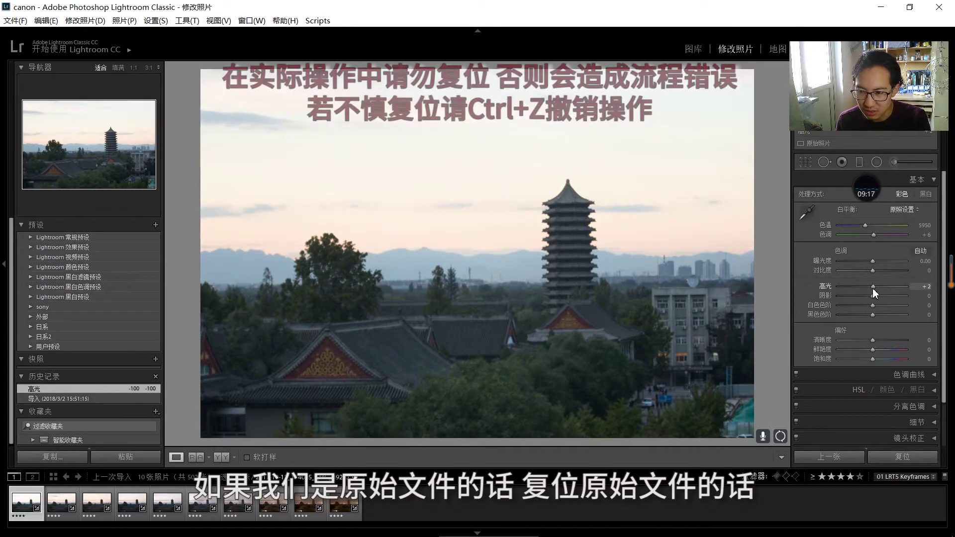
pyautogui.click(900, 455)
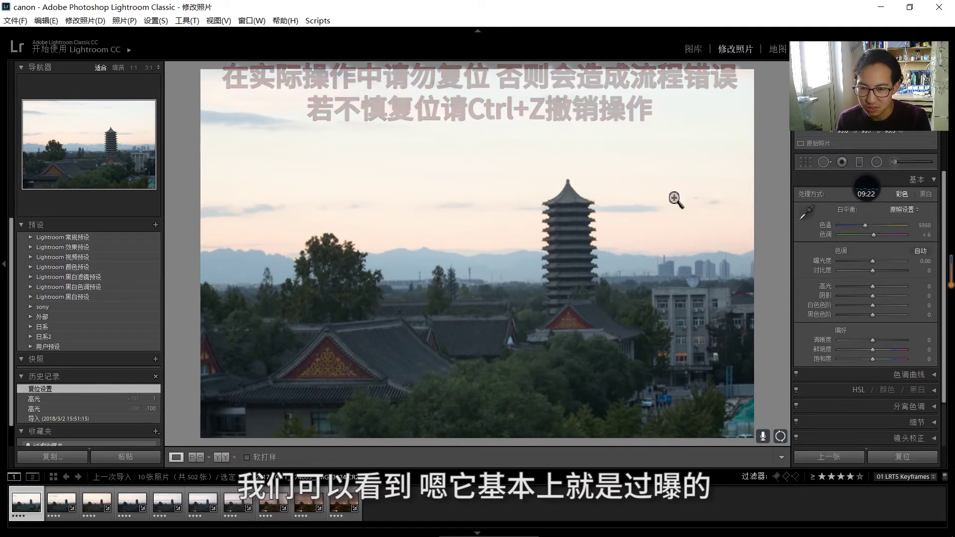
pyautogui.hotkey('ctrl', 'z')
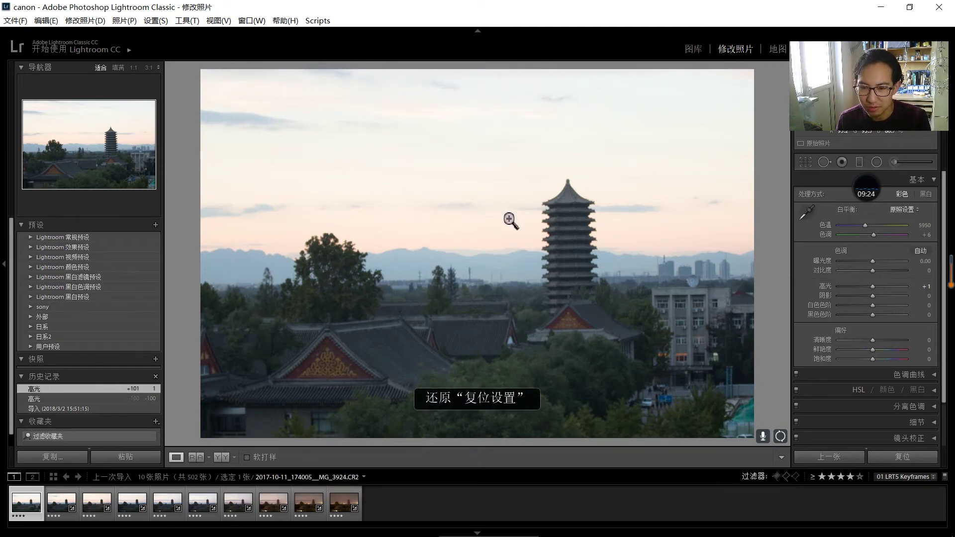
pyautogui.hotkey('ctrl', 'z')
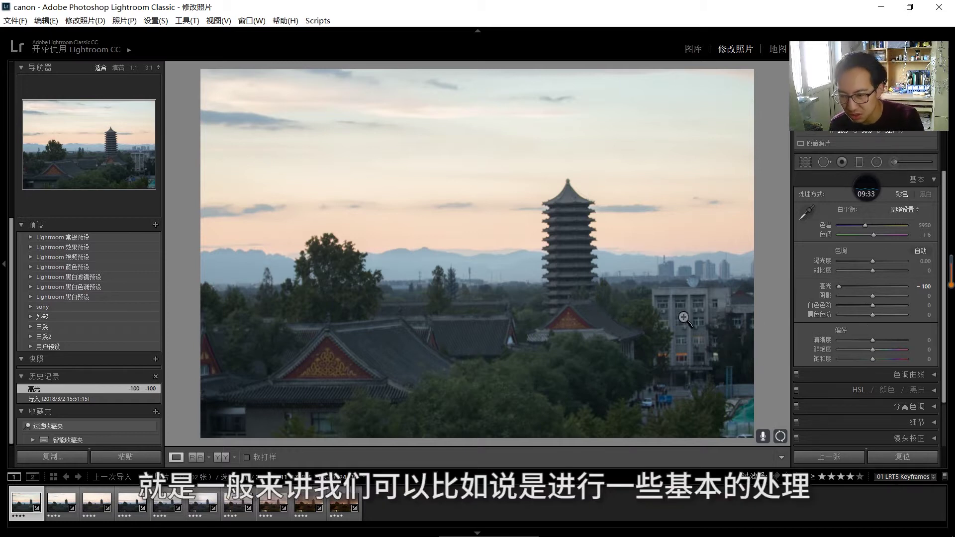
# Set Shadows +23, Whites +13, Blacks -19, Clarity +36, Vibrance +13, Saturation +16, then pick the Graduated Filter.
pyautogui.moveTo(874, 296)
pyautogui.mouseDown()
pyautogui.moveTo(865, 340)
pyautogui.moveTo(884, 341)
pyautogui.moveTo(882, 357)
pyautogui.mouseUp()
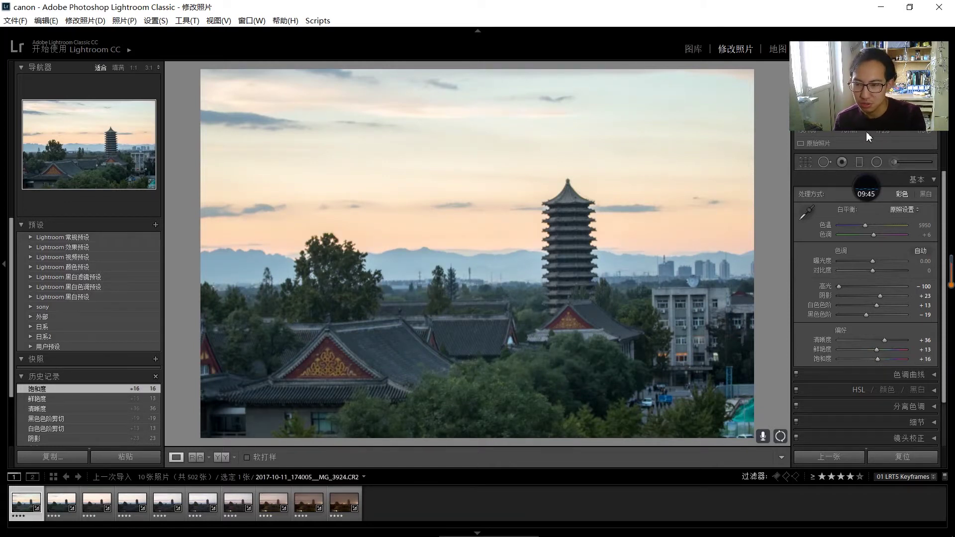
pyautogui.click(859, 163)
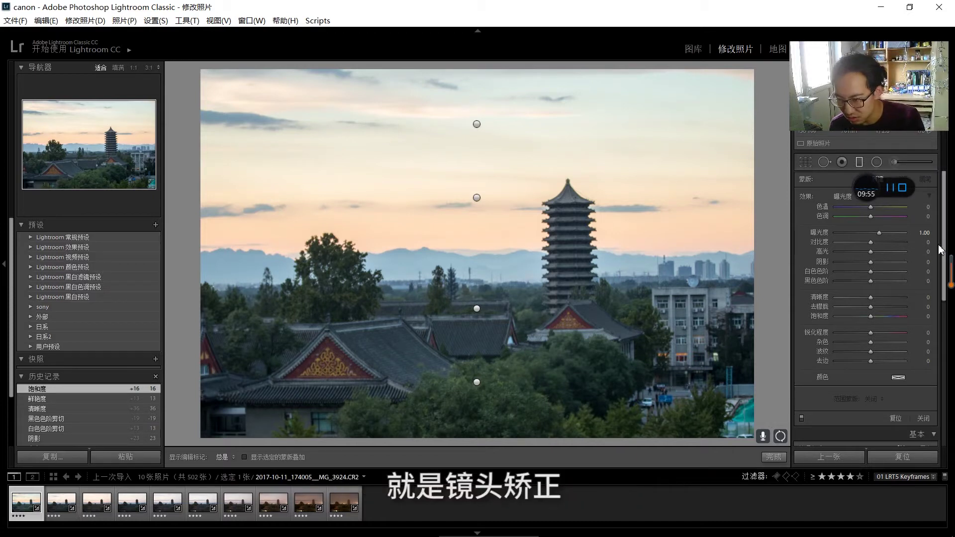
# Review the Lens Corrections and Transform settings, then activate the Graduated Filter tool with M.
pyautogui.scroll(-5, 940, 249)
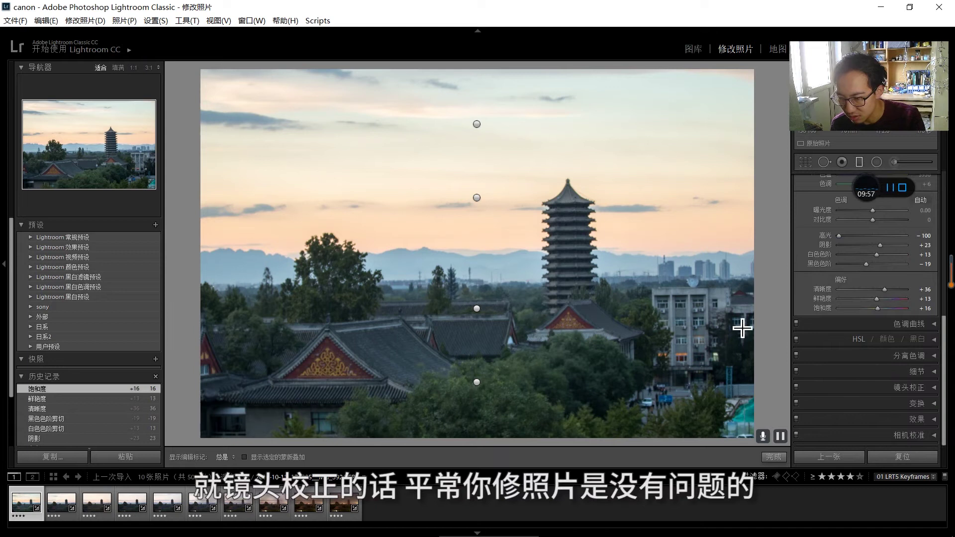
pyautogui.click(936, 394)
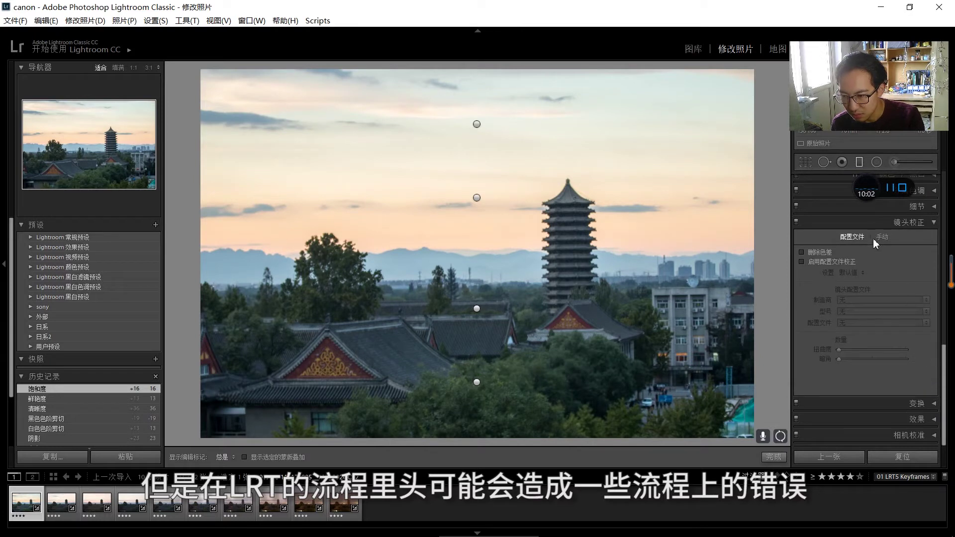
pyautogui.click(905, 404)
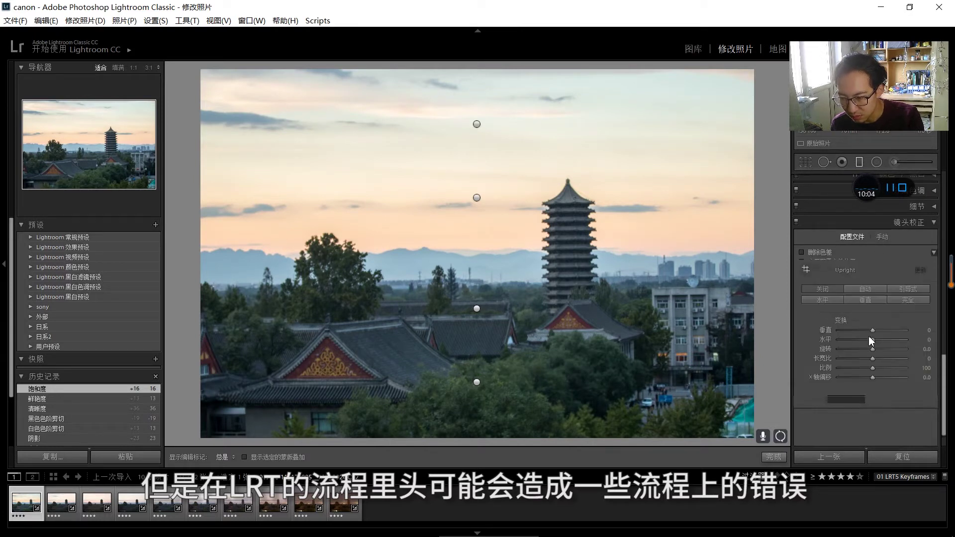
pyautogui.scroll(5, 891, 249)
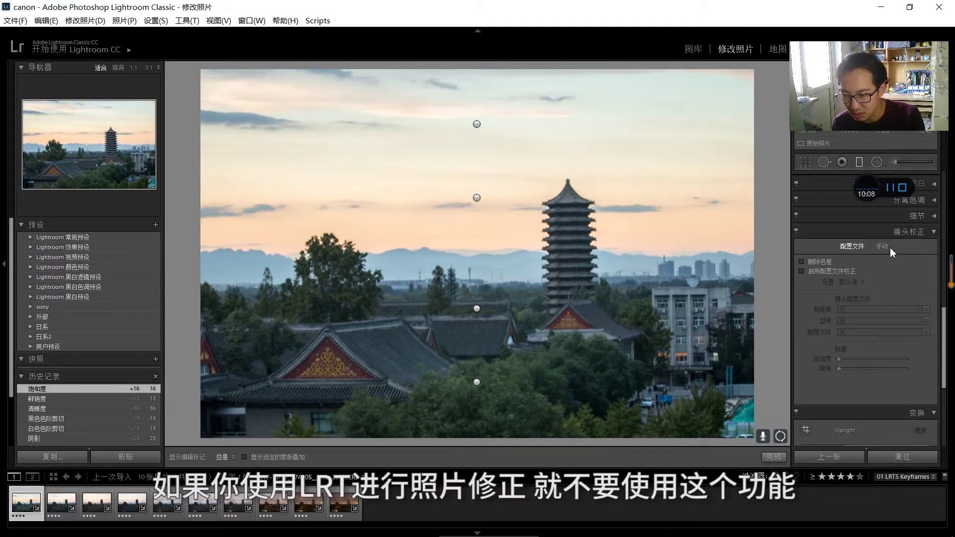
pyautogui.scroll(-2, 865, 368)
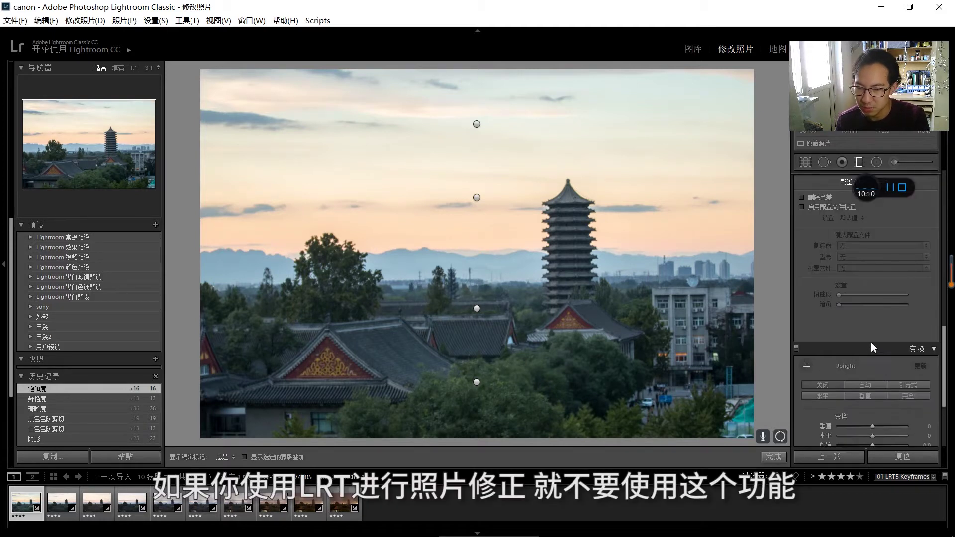
pyautogui.press('m')
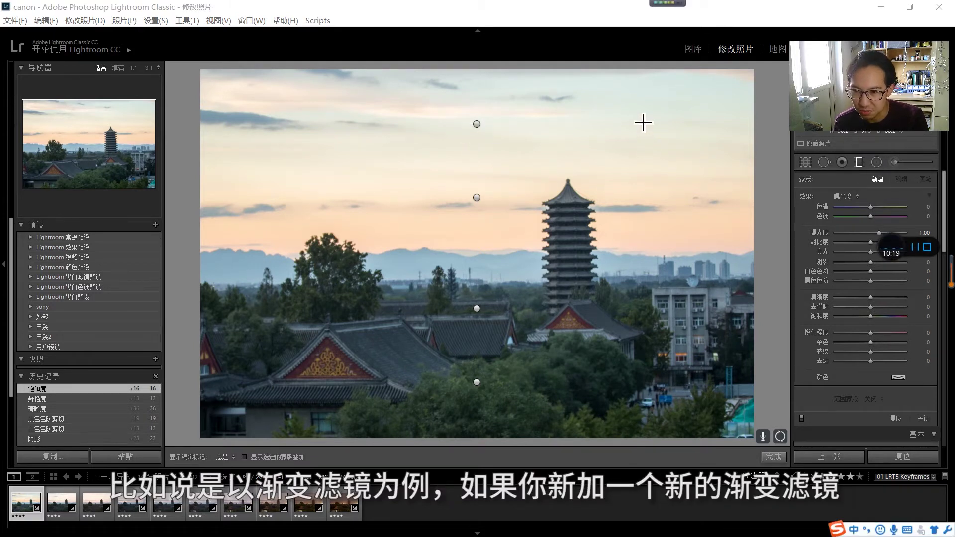
# Undo a newly drawn graduated filter and move the existing left radial filter onto the tower.
pyautogui.moveTo(643, 123); pyautogui.dragTo(660, 160)
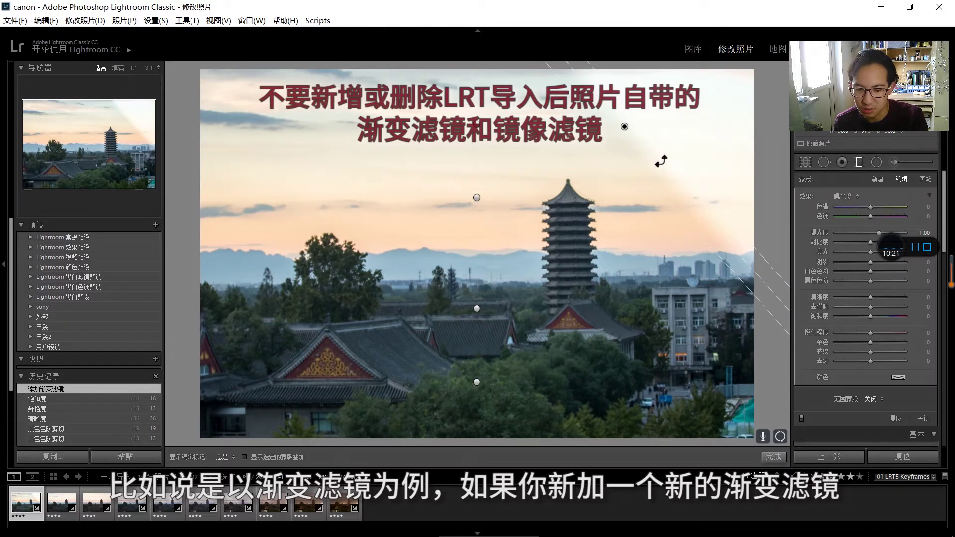
pyautogui.hotkey('ctrl', 'z')
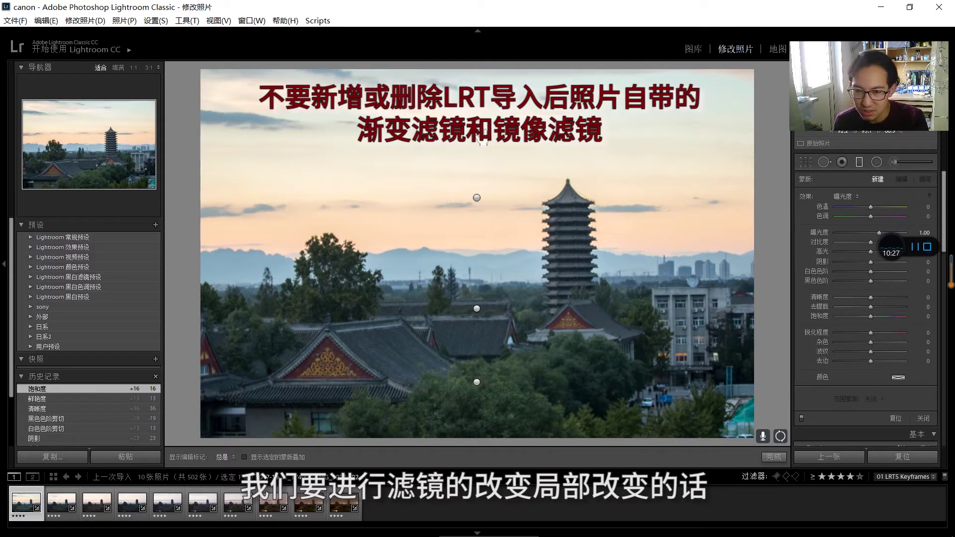
pyautogui.click(476, 197)
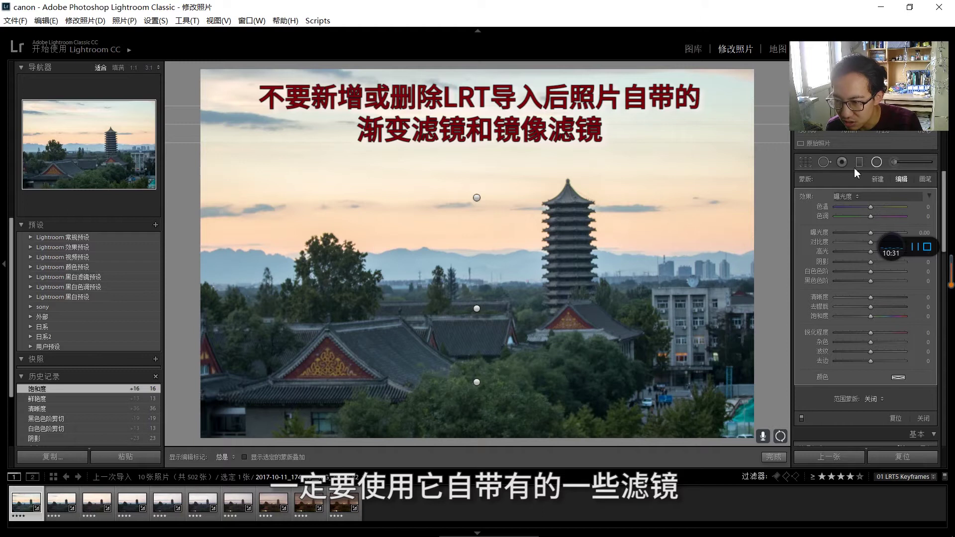
pyautogui.click(877, 162)
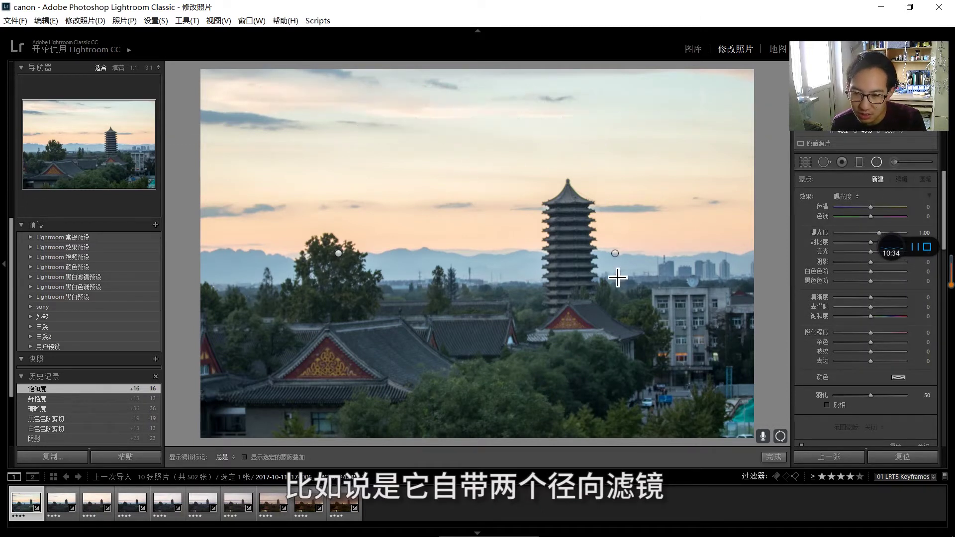
pyautogui.click(615, 253)
pyautogui.click(338, 253)
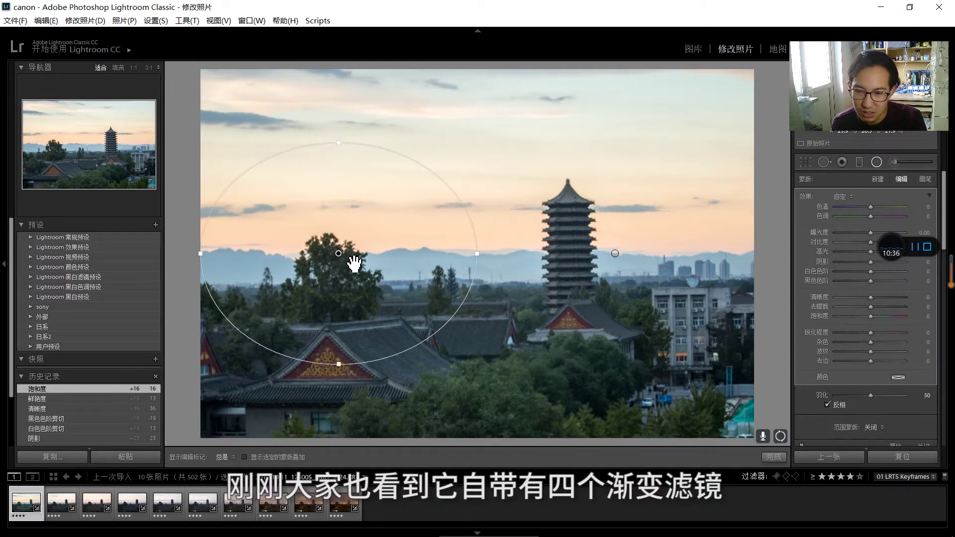
pyautogui.moveTo(348, 267)
pyautogui.mouseDown()
pyautogui.moveTo(487, 235)
pyautogui.moveTo(537, 255)
pyautogui.mouseUp()
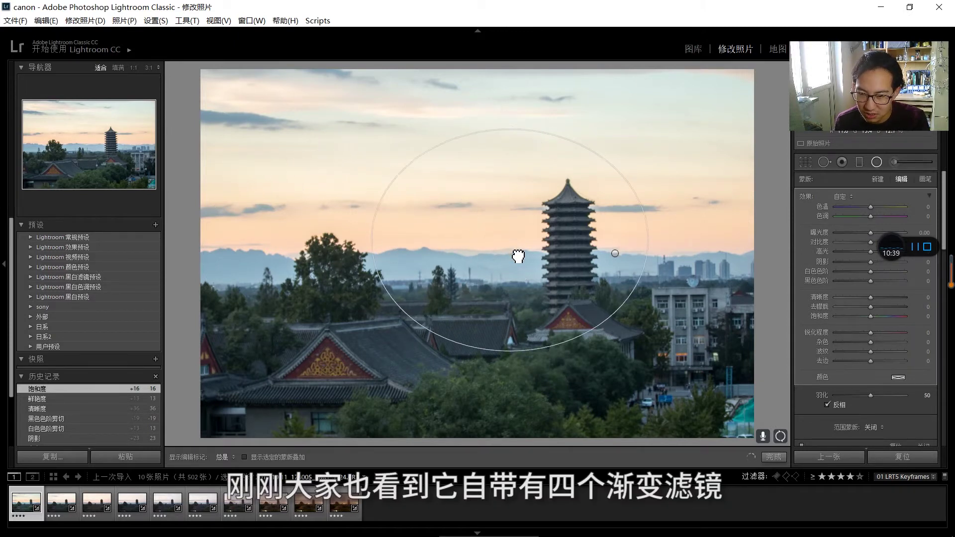
# Lower the top graduated filter down to the rooftops and set its Highlights to -100.
pyautogui.click(859, 163)
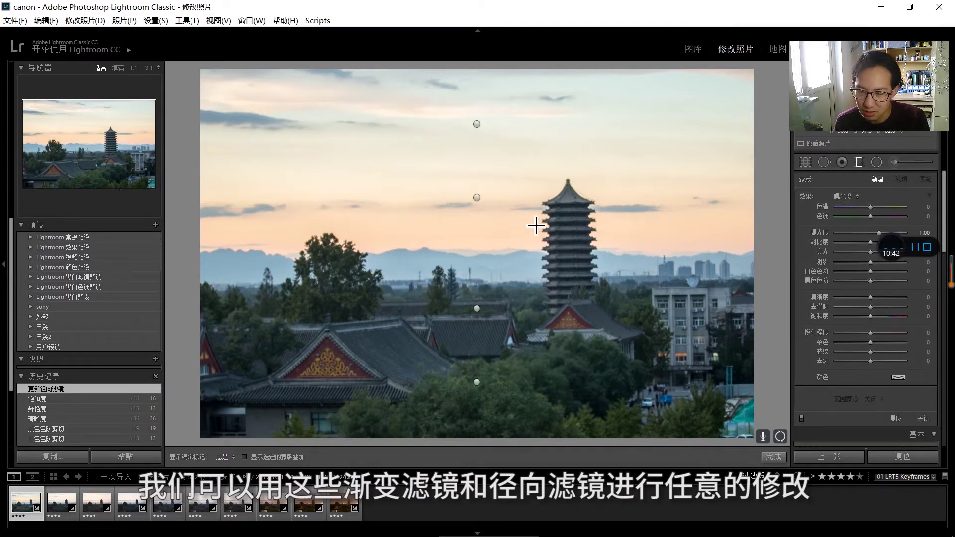
pyautogui.click(477, 124)
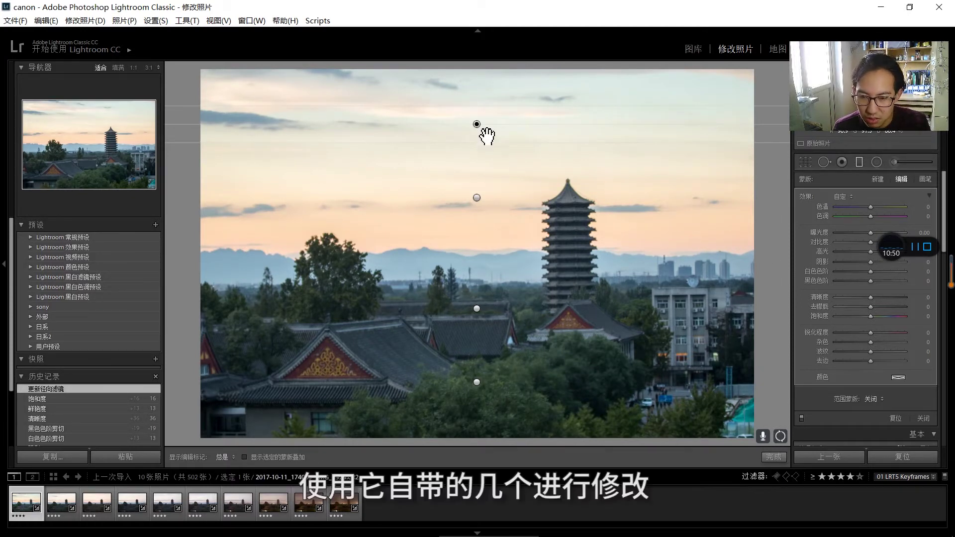
pyautogui.moveTo(490, 157); pyautogui.dragTo(487, 179)
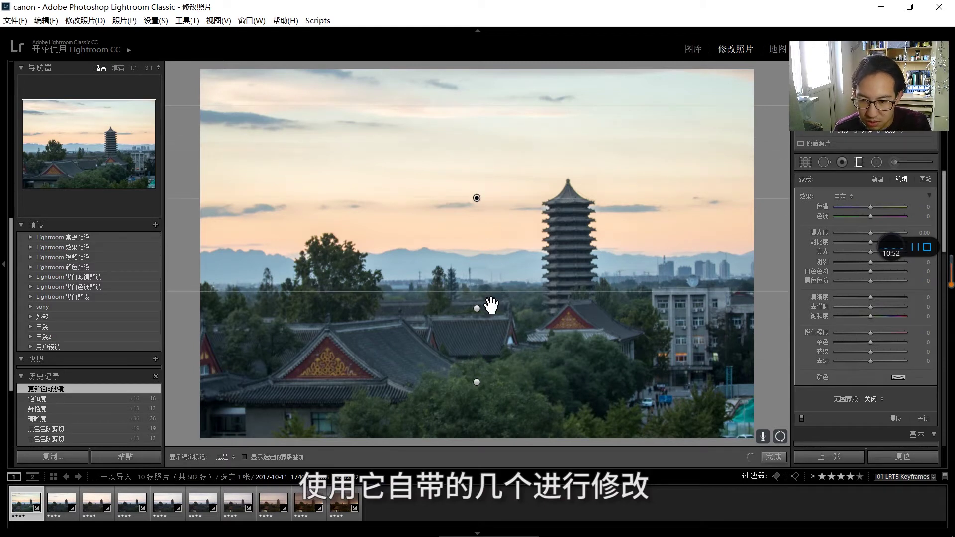
pyautogui.moveTo(487, 186); pyautogui.dragTo(487, 258)
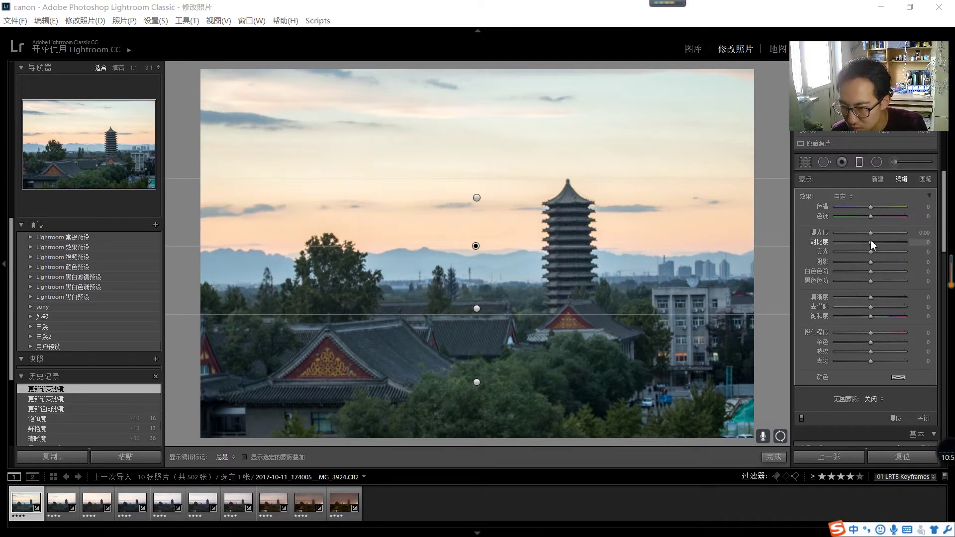
pyautogui.moveTo(870, 253); pyautogui.dragTo(791, 269)
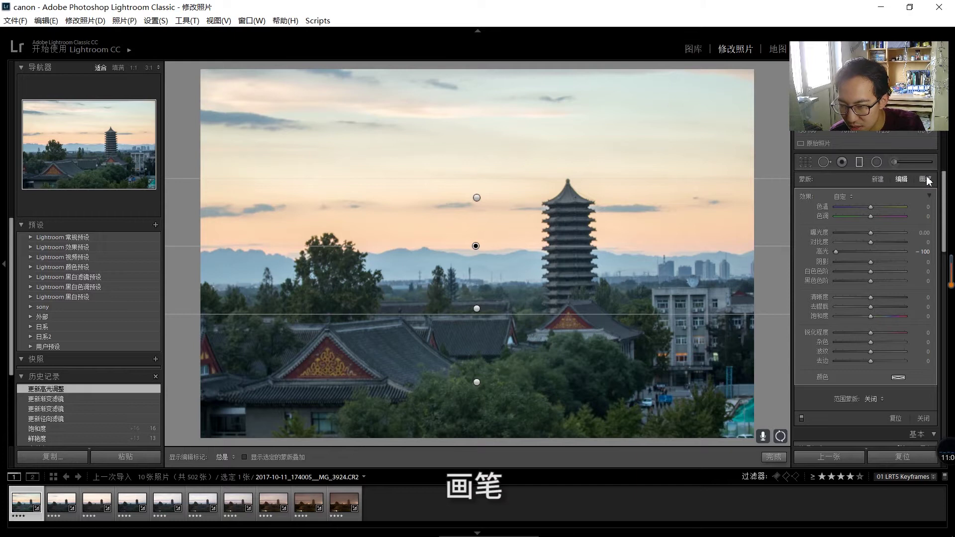
# Switch the mask to an erasing adjustment brush, then return to editing the tower photo.
pyautogui.click(925, 179)
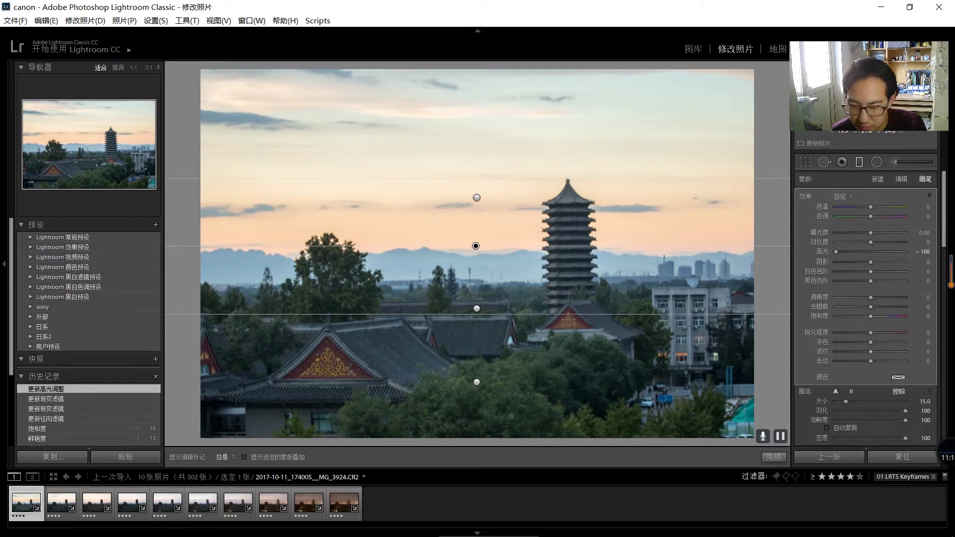
pyautogui.press('alt')
pyautogui.scroll(1, 564, 250)
pyautogui.scroll(5, 554, 240)
pyautogui.press('alt')
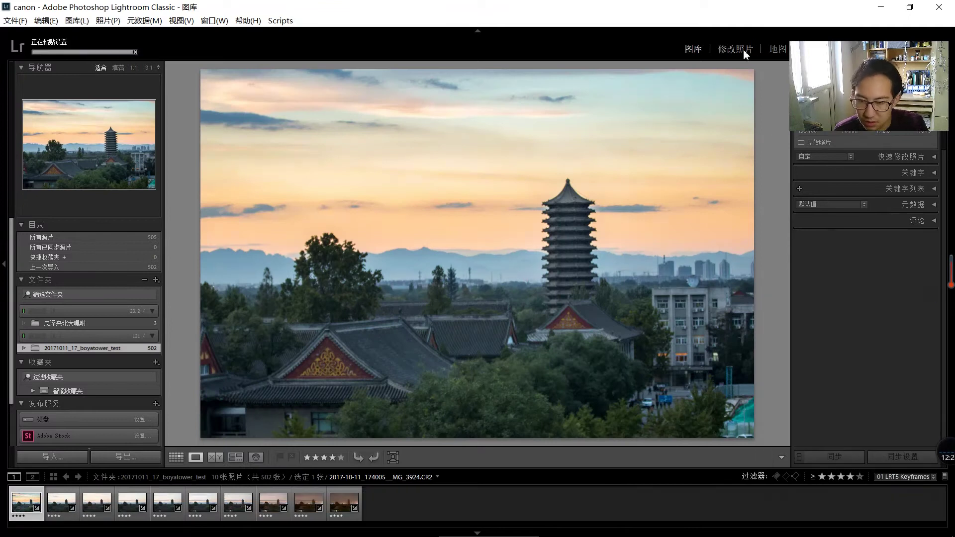
pyautogui.click(744, 52)
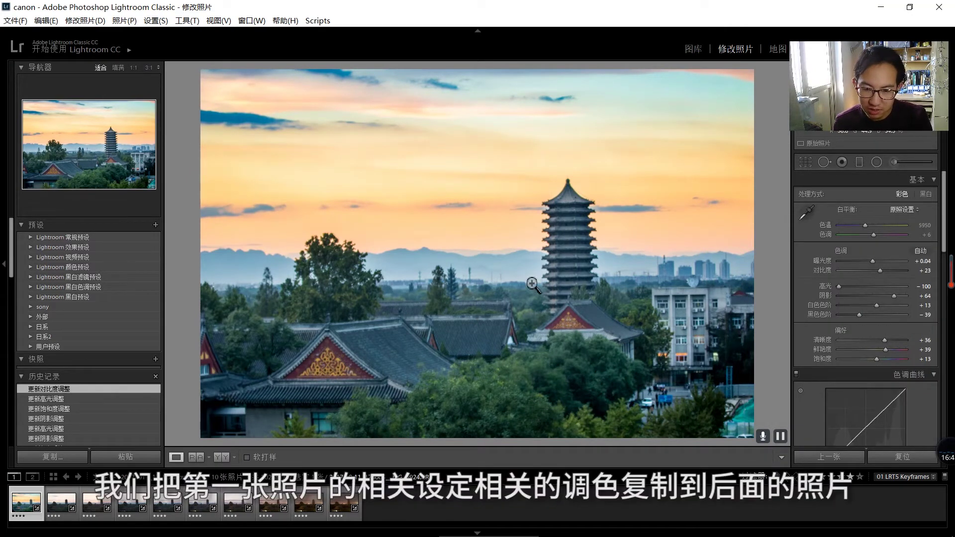
# Select all keyframes, run '01 LRTimelapse Sync Keyframes', and check the second keyframe.
pyautogui.hotkey('ctrl', 'a')
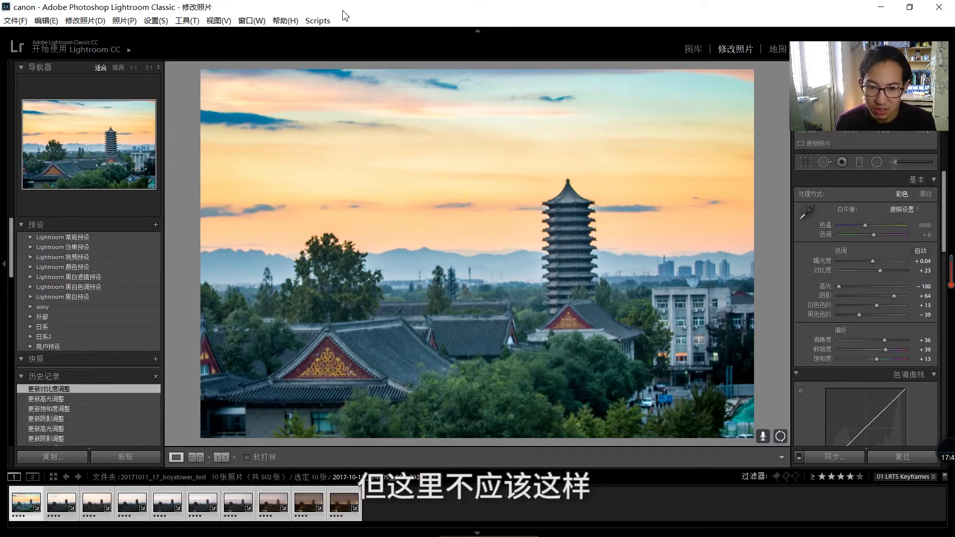
pyautogui.click(328, 21)
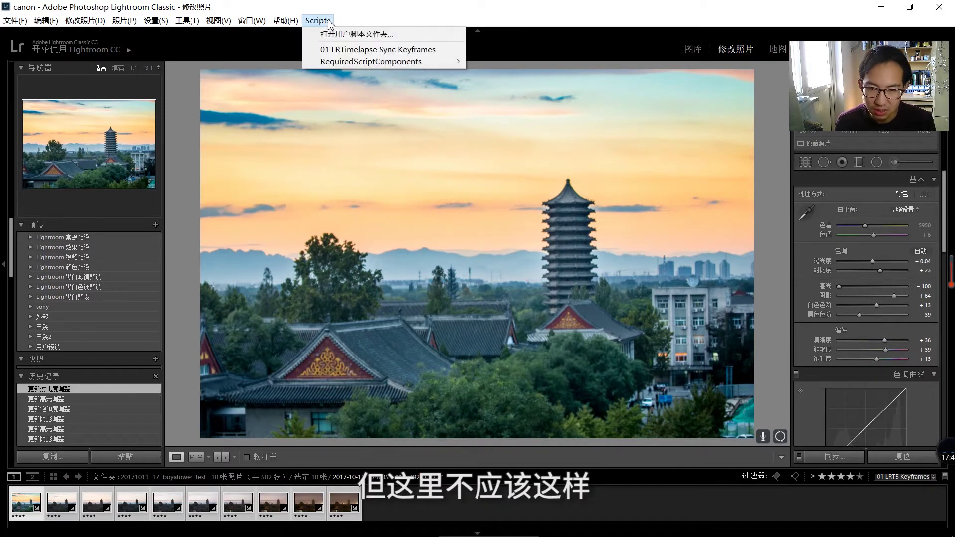
pyautogui.click(343, 49)
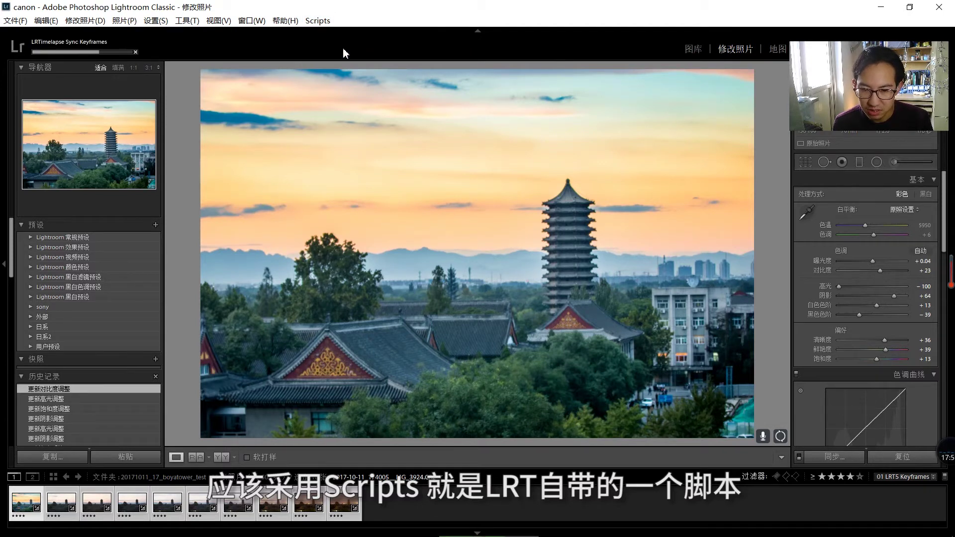
pyautogui.click(56, 502)
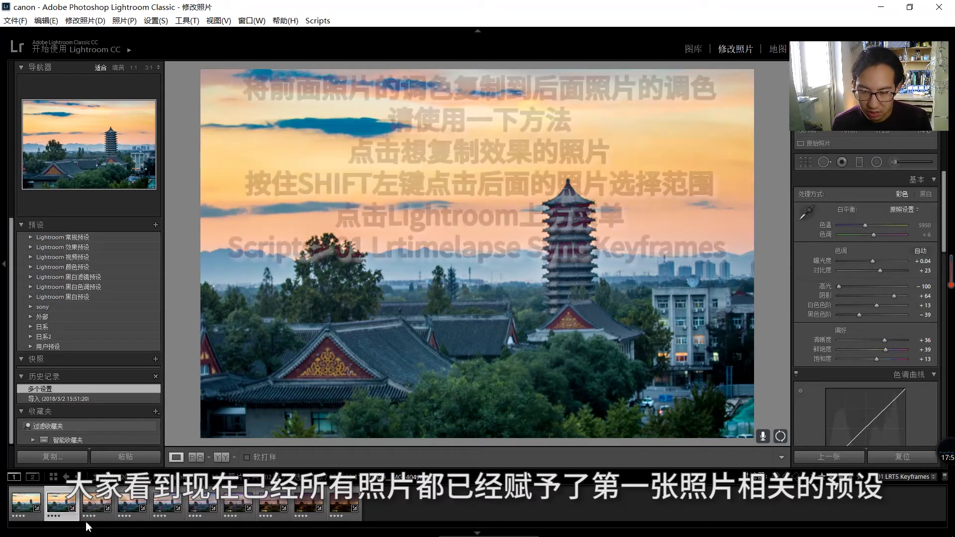
# Browse the third, fourth and seventh keyframes, then step toward the night-time keyframes.
pyautogui.click(96, 510)
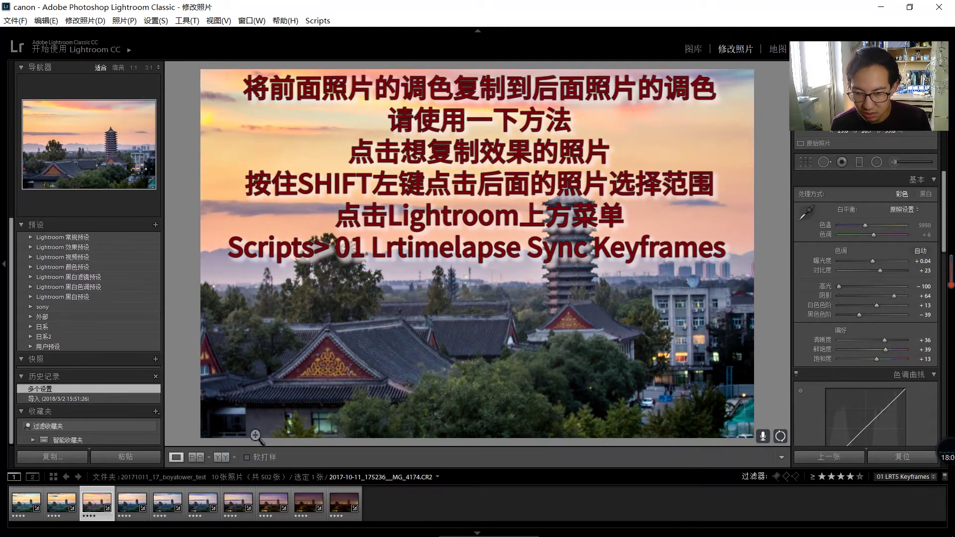
pyautogui.click(132, 504)
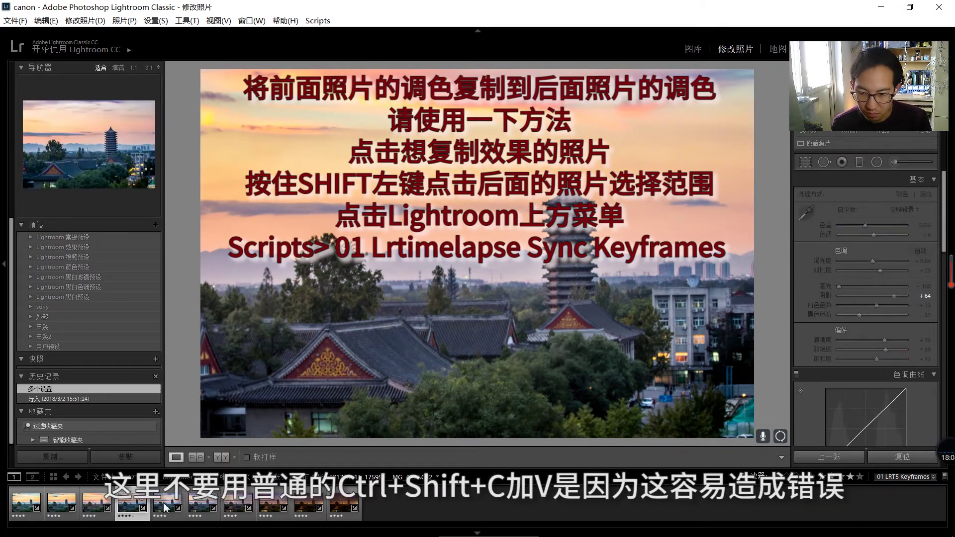
pyautogui.click(237, 505)
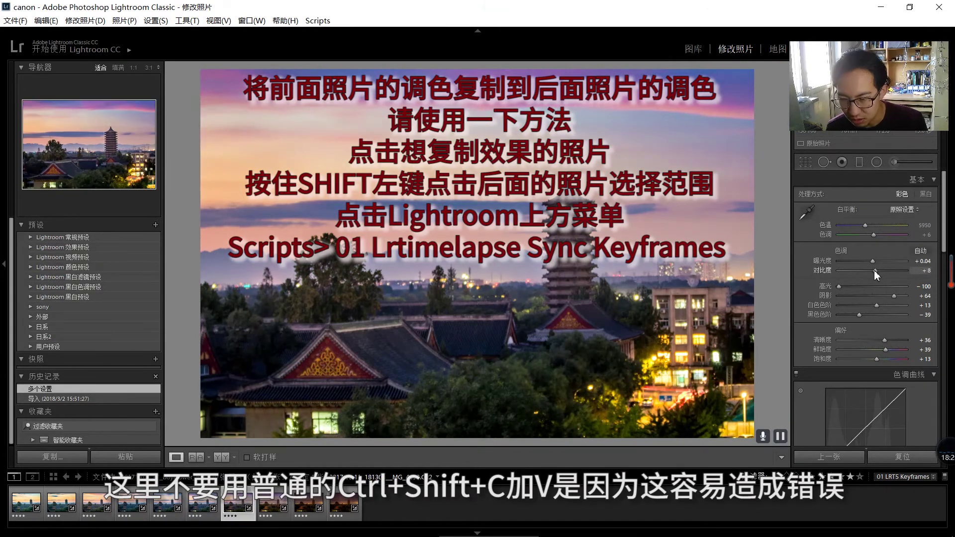
pyautogui.press('Left')
pyautogui.press('Left')
pyautogui.press('Left')
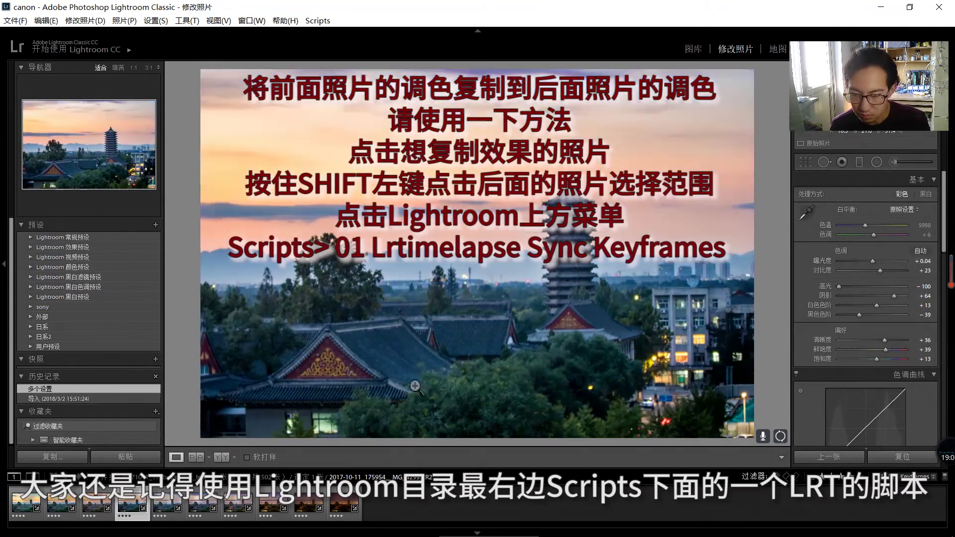
pyautogui.press('Left')
pyautogui.press('Left')
pyautogui.press('Right')
pyautogui.press('Right')
pyautogui.press('Right')
pyautogui.press('Right')
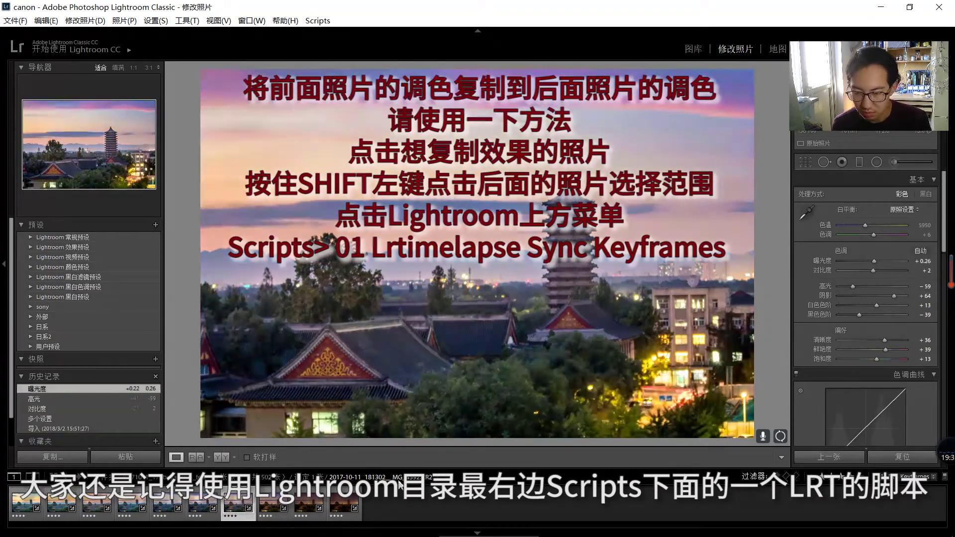
pyautogui.press('Right')
pyautogui.press('Right')
pyautogui.press('m')
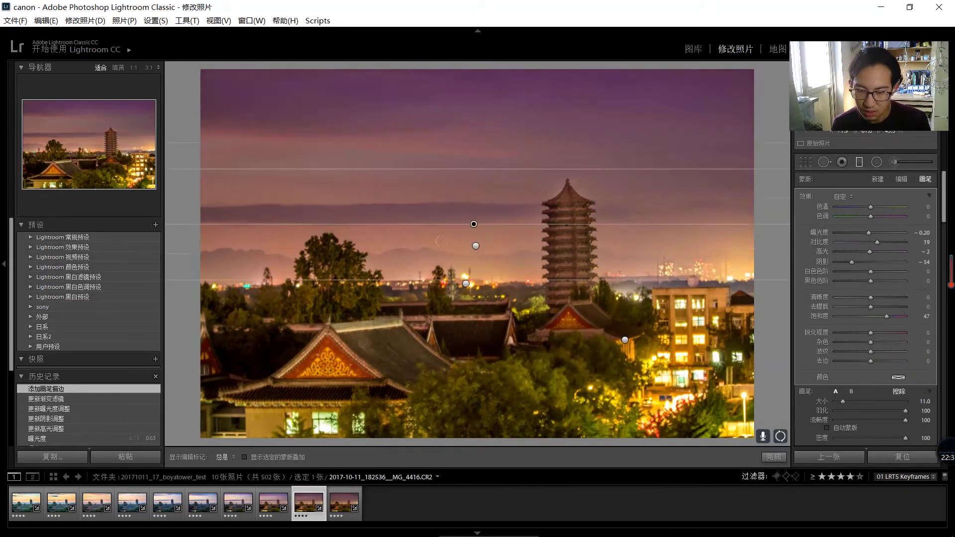
# In the Library grid, select all ten keyframes and save their metadata to files.
pyautogui.click(694, 52)
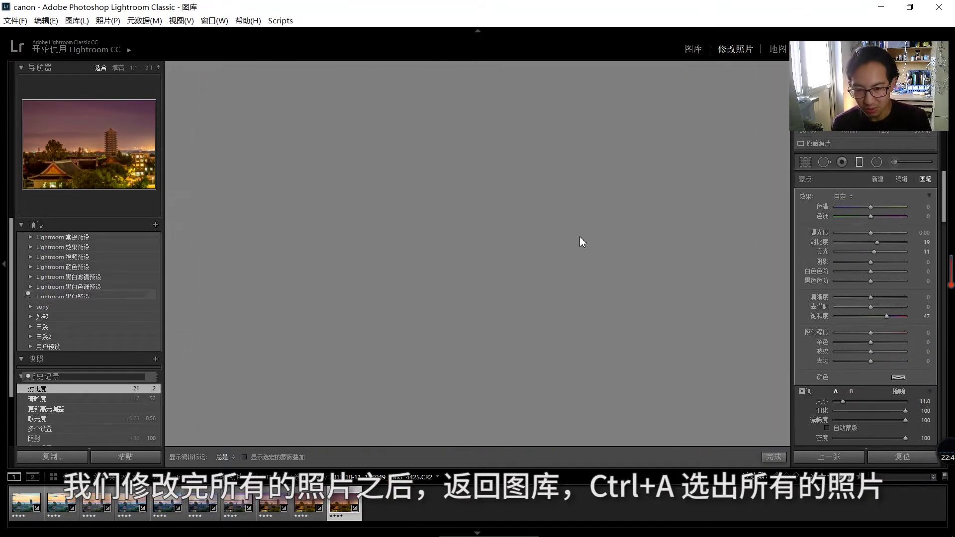
pyautogui.press('g')
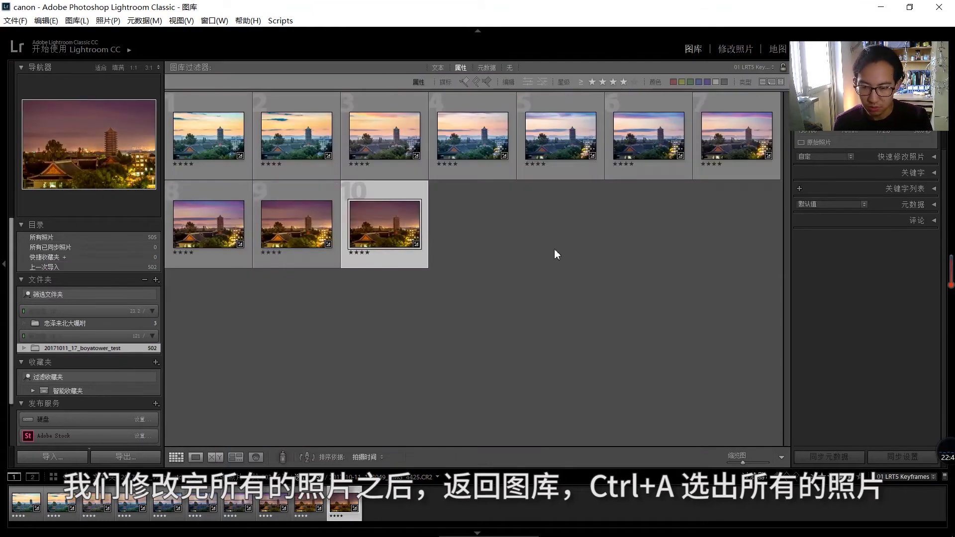
pyautogui.hotkey('ctrl', 'a')
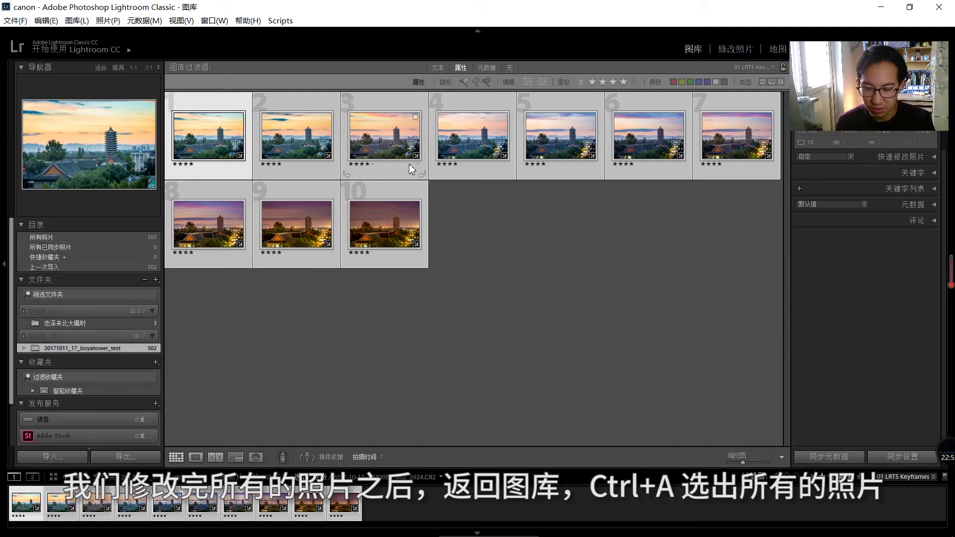
pyautogui.hotkey('ctrl', 's')
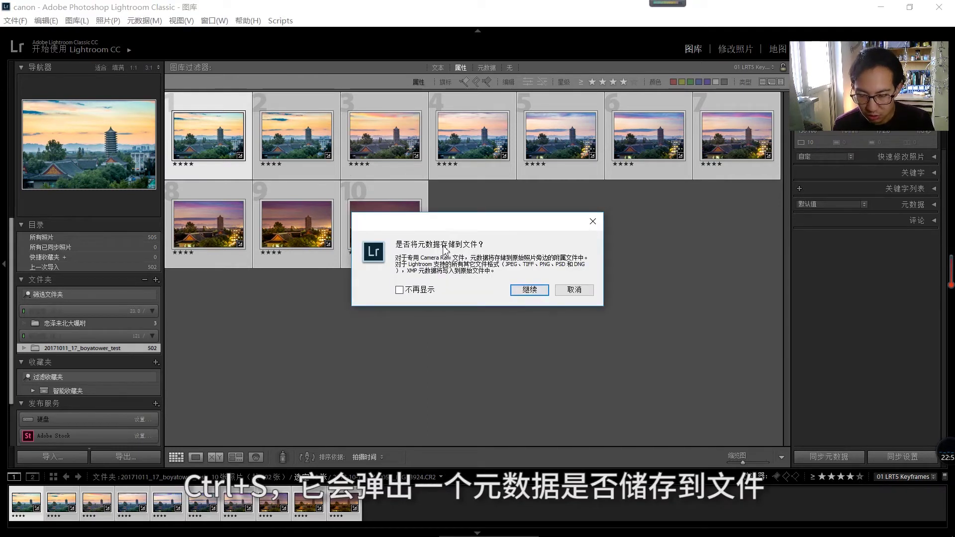
pyautogui.click(530, 290)
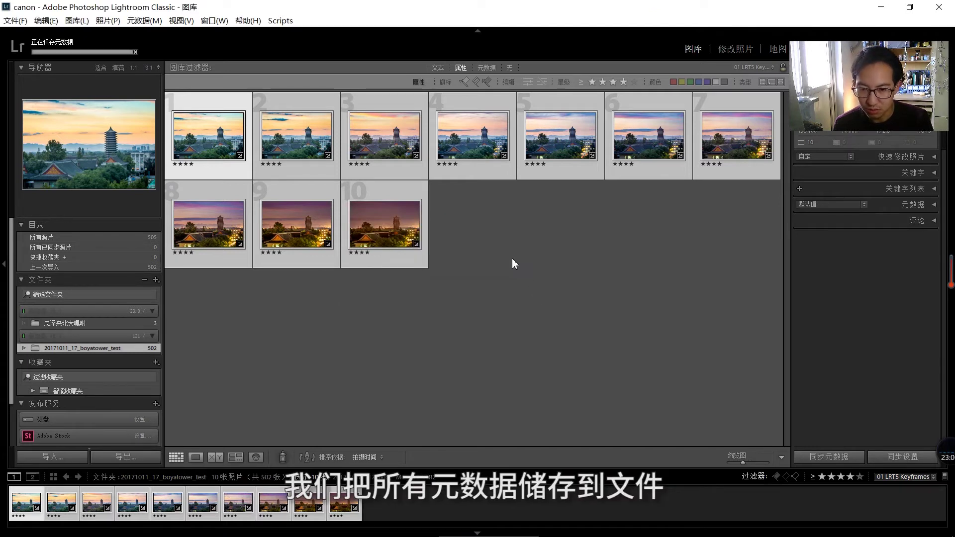
pyautogui.click(137, 19)
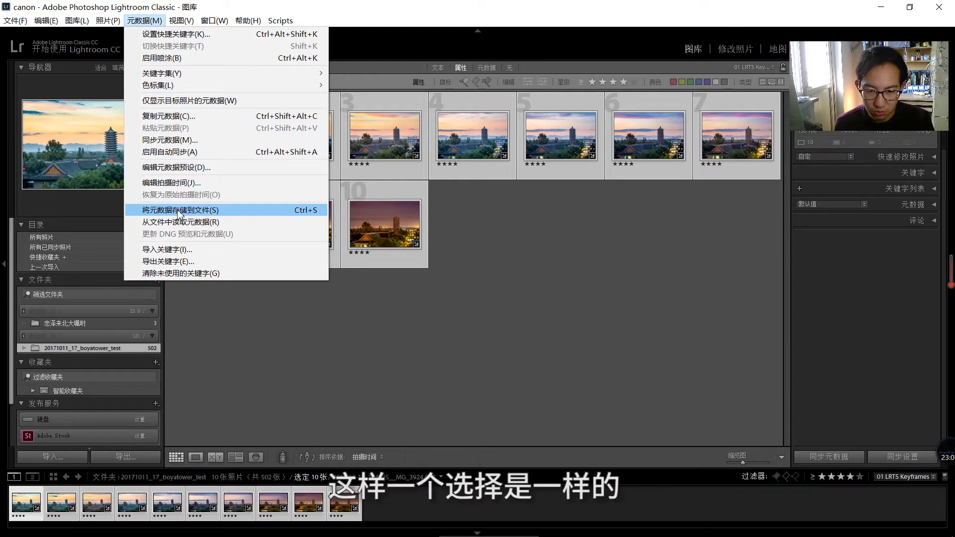
pyautogui.click(514, 234)
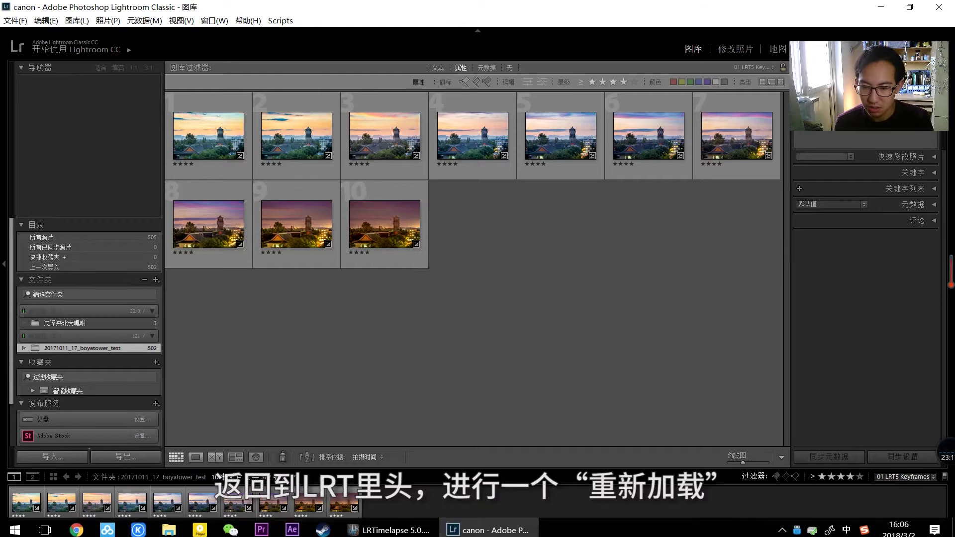
# Bring LRTimelapse to the front and reload the boyatower sequence metadata.
pyautogui.click(388, 525)
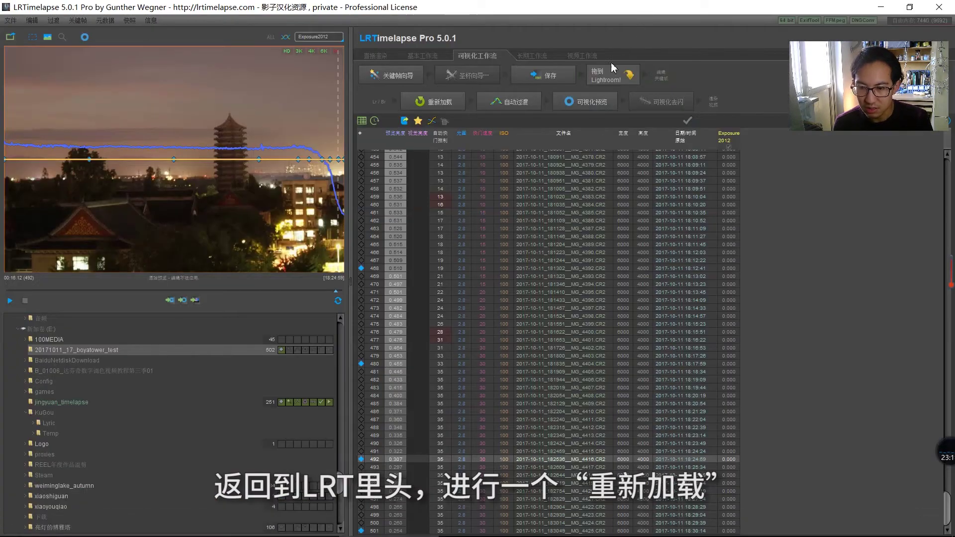
pyautogui.click(449, 105)
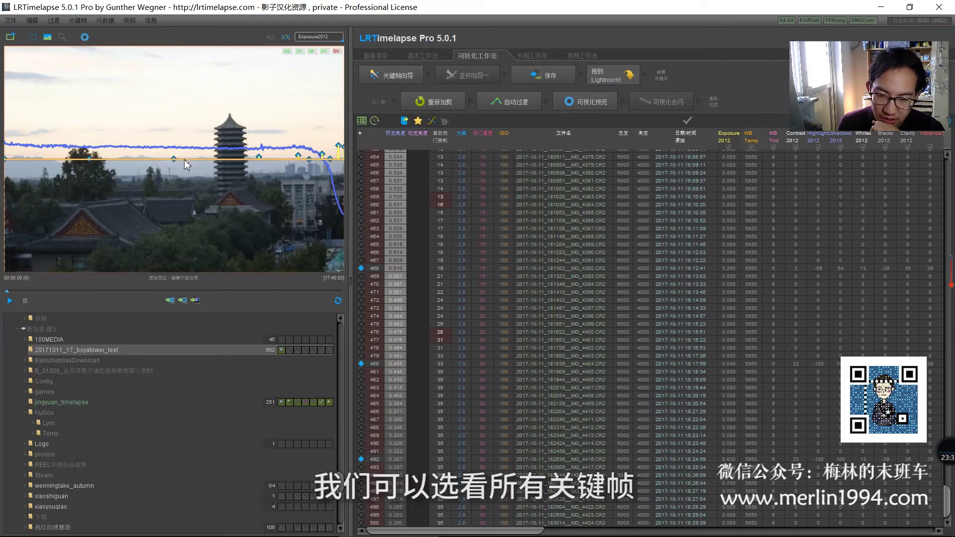
# Apply Auto Transition (自动过渡) to the keyframe edits and generate the Visual Preview (可视化预览).
pyautogui.click(269, 39)
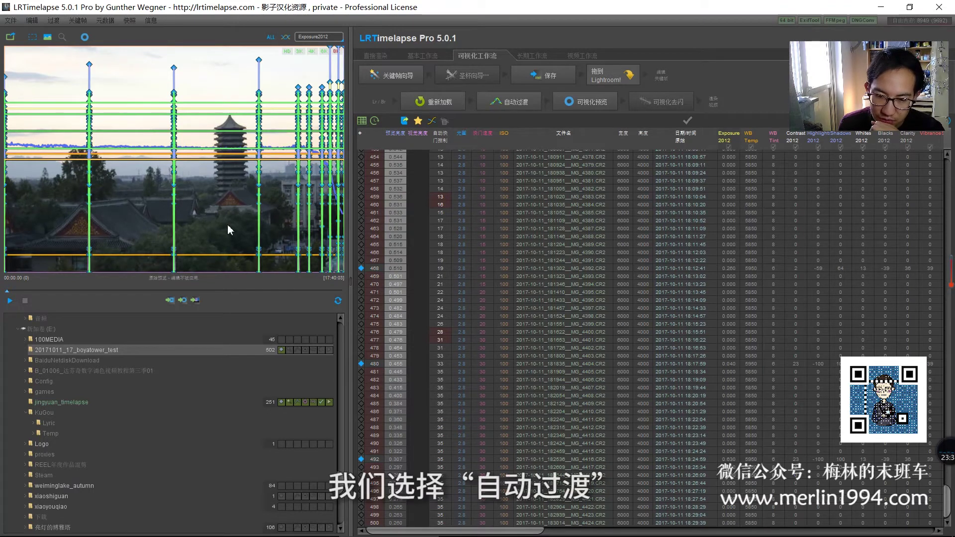
pyautogui.click(270, 42)
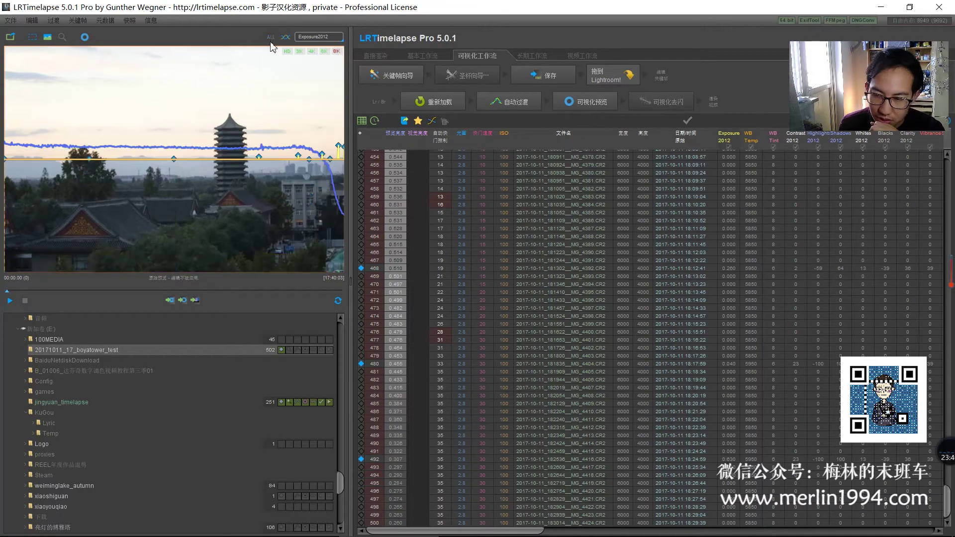
pyautogui.click(498, 103)
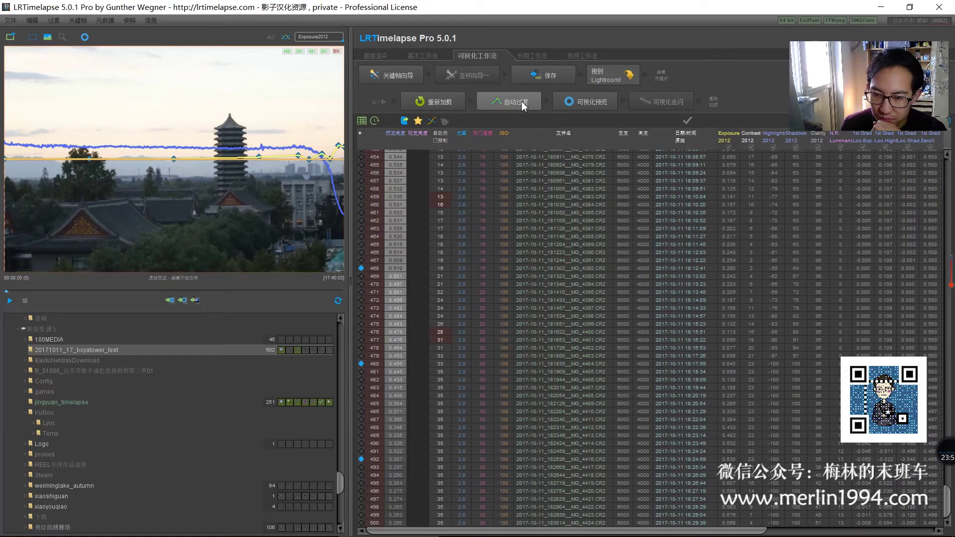
pyautogui.click(579, 105)
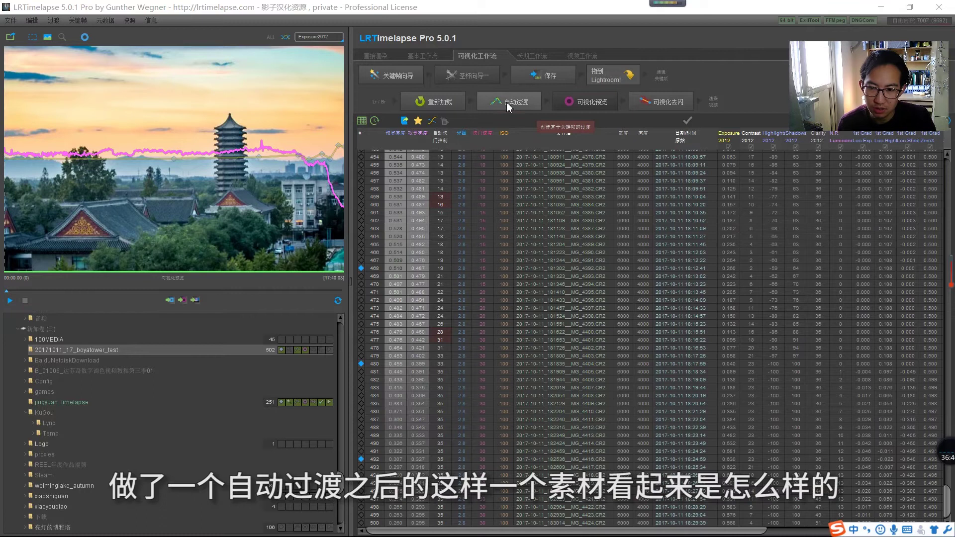
# Play the graded preview, then return to frame 0 of the timeline.
pyautogui.click(10, 301)
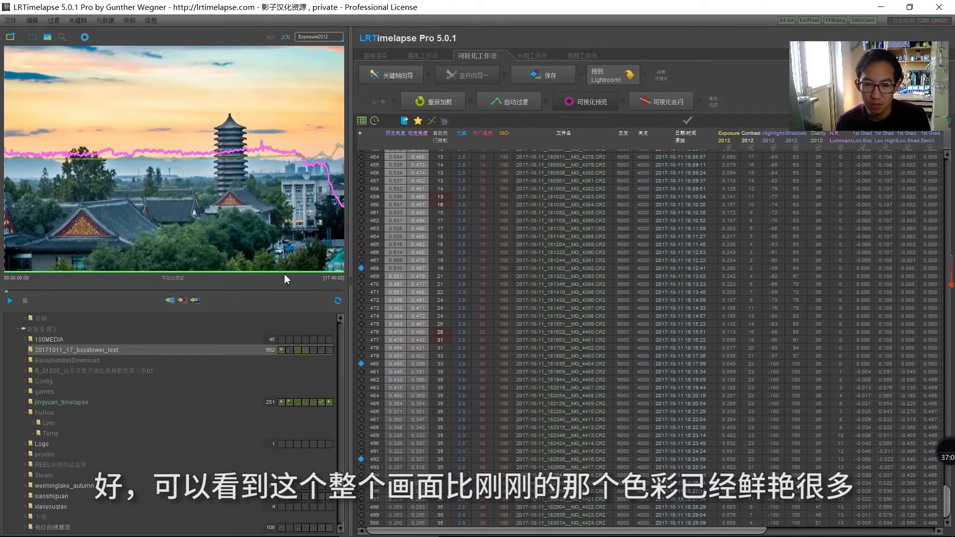
pyautogui.click(8, 294)
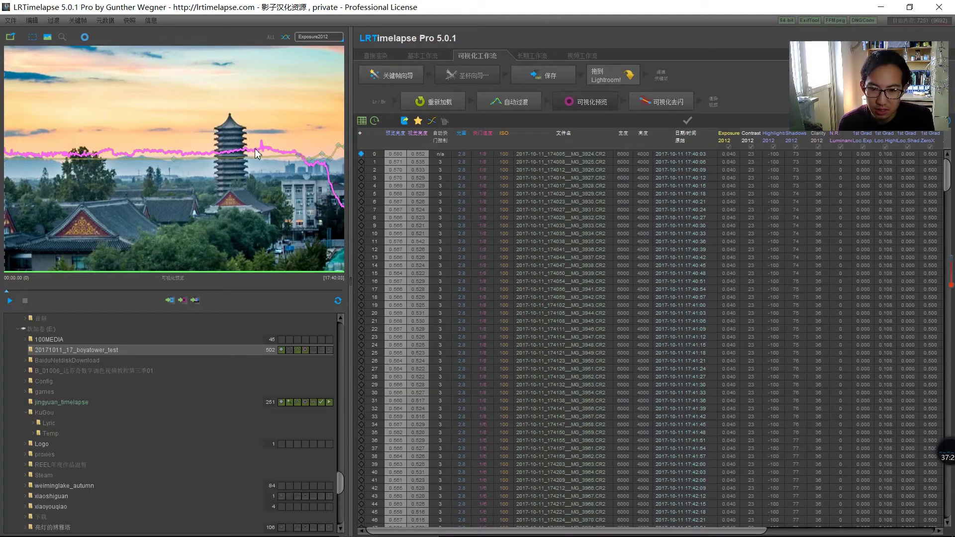
# Open Visual Deflicker, enable multi-pass with 4 maximum passes, and lower smoothness to about 3.
pyautogui.click(658, 105)
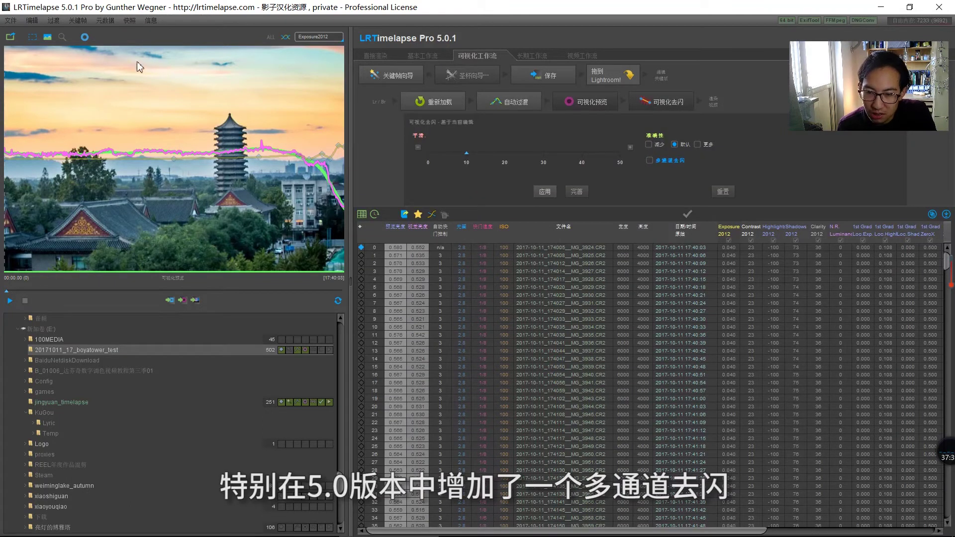
pyautogui.click(669, 160)
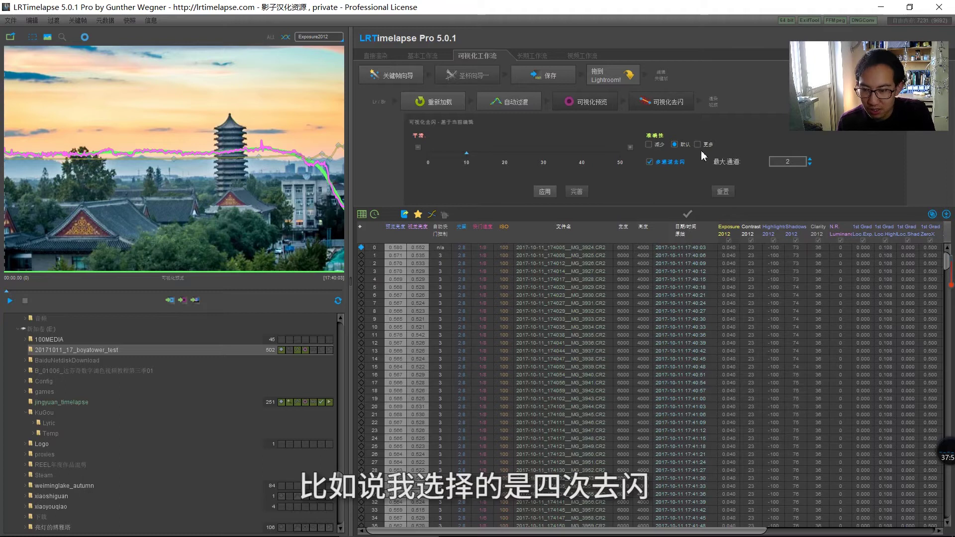
pyautogui.click(810, 159)
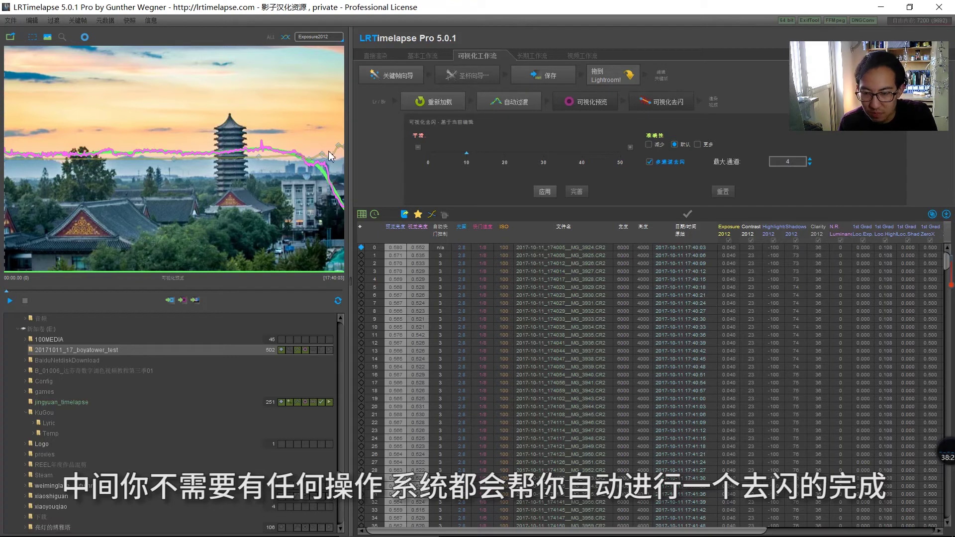
pyautogui.moveTo(473, 157); pyautogui.dragTo(452, 158)
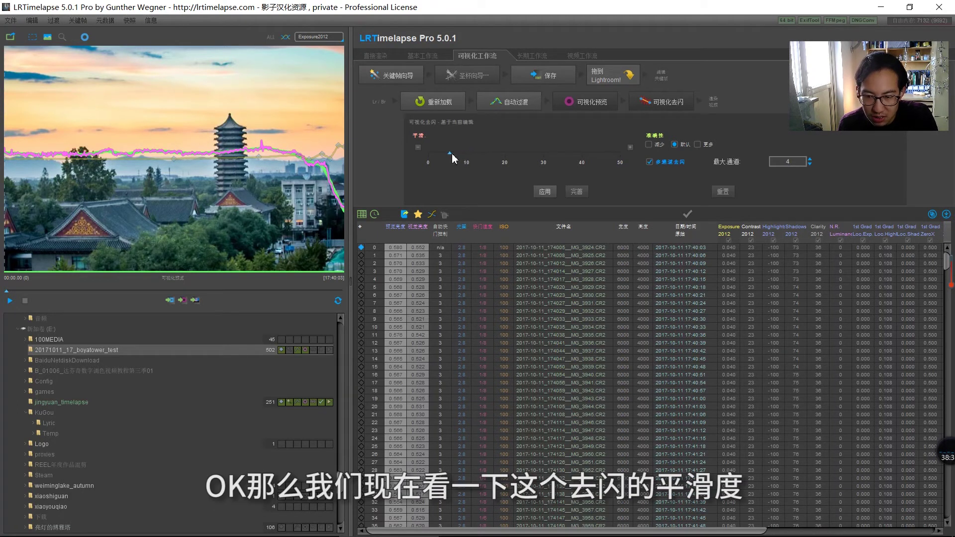
pyautogui.moveTo(456, 154)
pyautogui.mouseDown()
pyautogui.moveTo(615, 178)
pyautogui.moveTo(552, 165)
pyautogui.moveTo(440, 167)
pyautogui.moveTo(448, 160)
pyautogui.mouseUp()
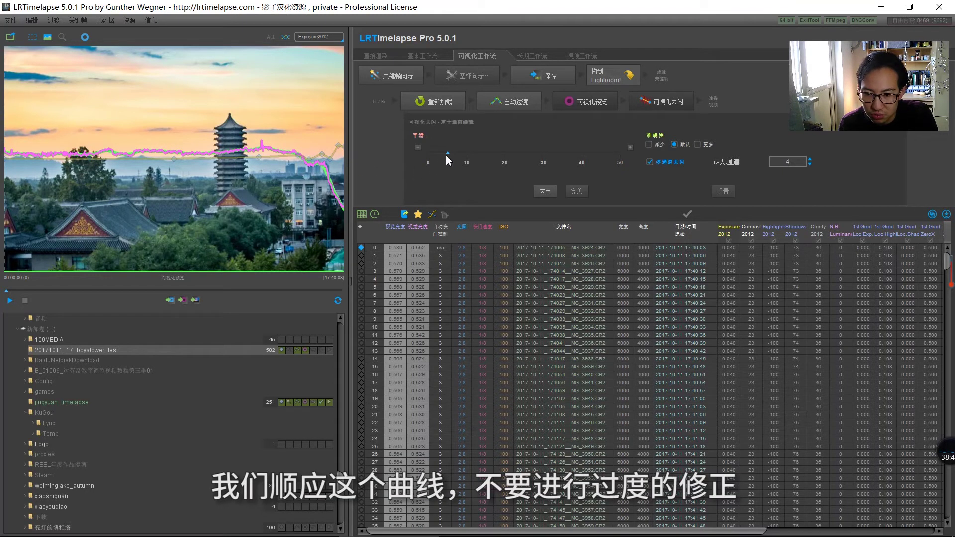
pyautogui.moveTo(448, 158); pyautogui.dragTo(441, 158)
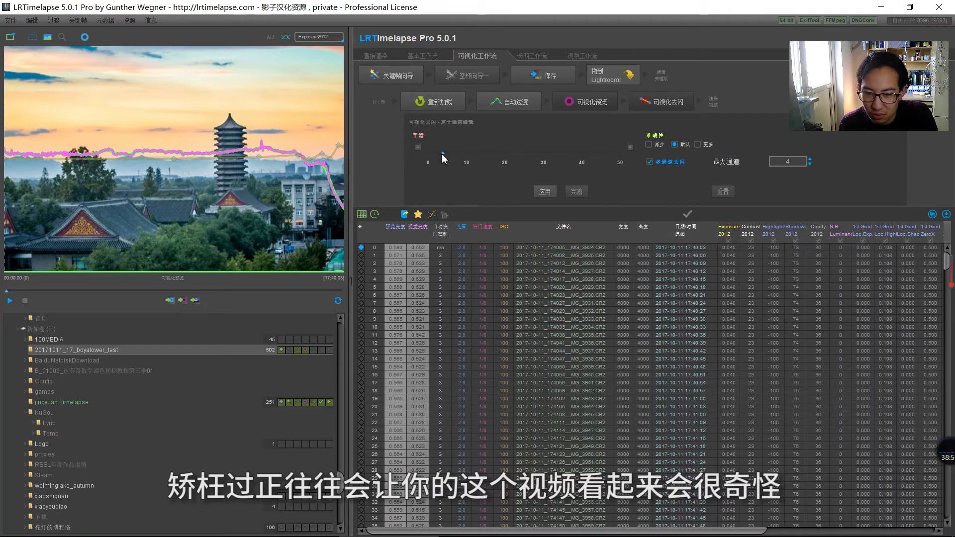
pyautogui.moveTo(448, 158); pyautogui.dragTo(444, 159)
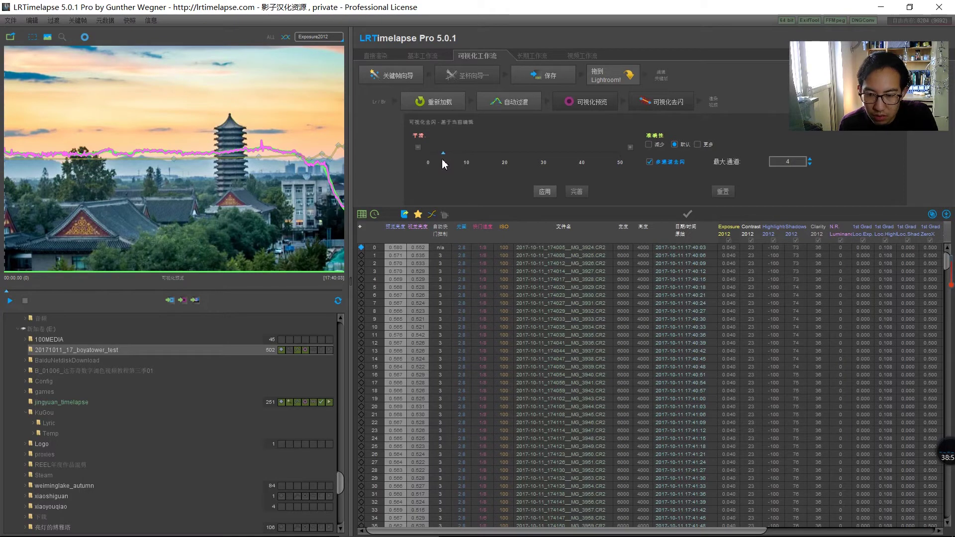
pyautogui.moveTo(448, 160); pyautogui.dragTo(446, 160)
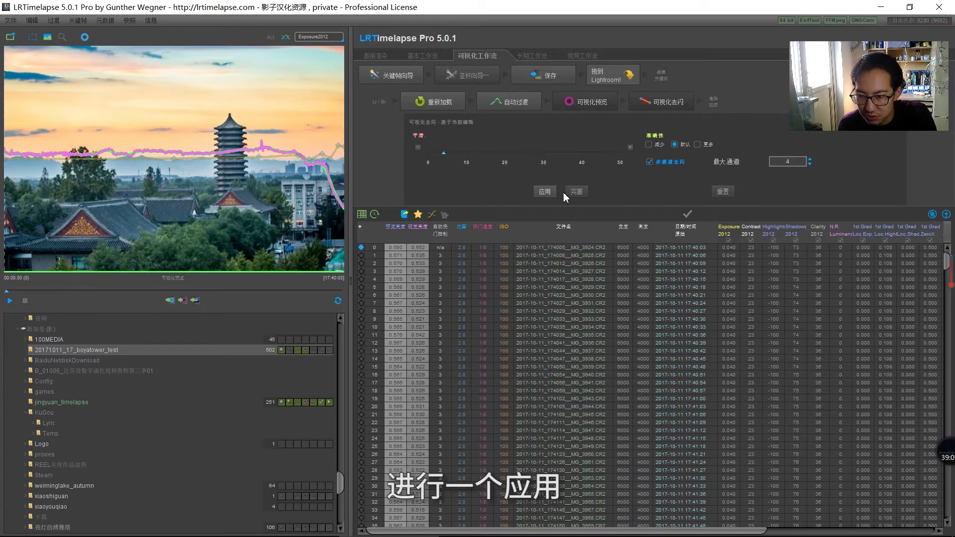
# Apply the deflicker, then play the smoothed preview from frame 14 and stop playback.
pyautogui.click(545, 192)
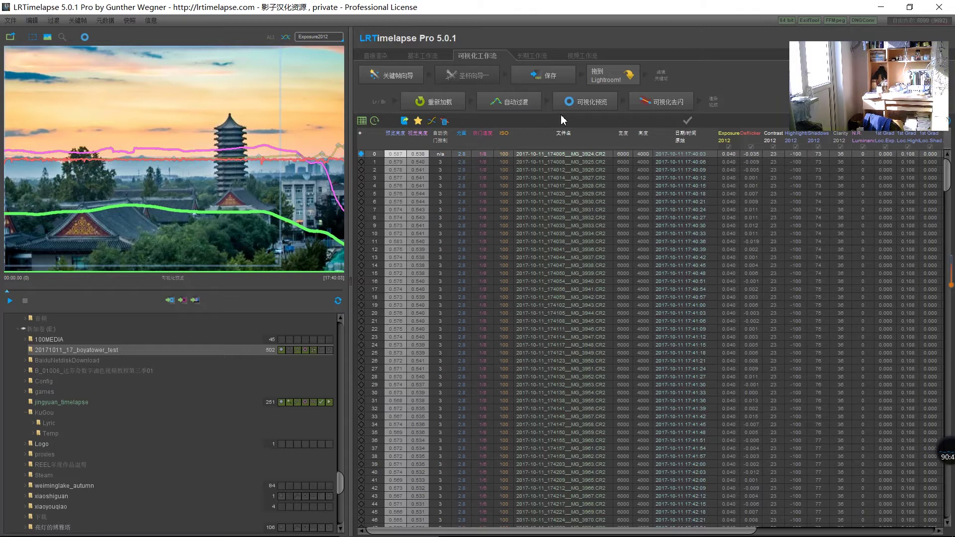
pyautogui.click(9, 302)
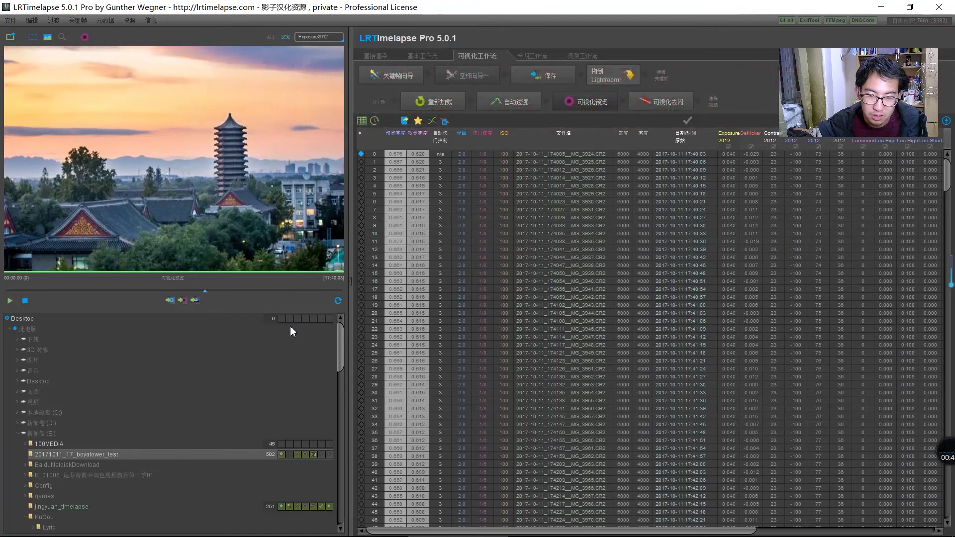
pyautogui.click(446, 267)
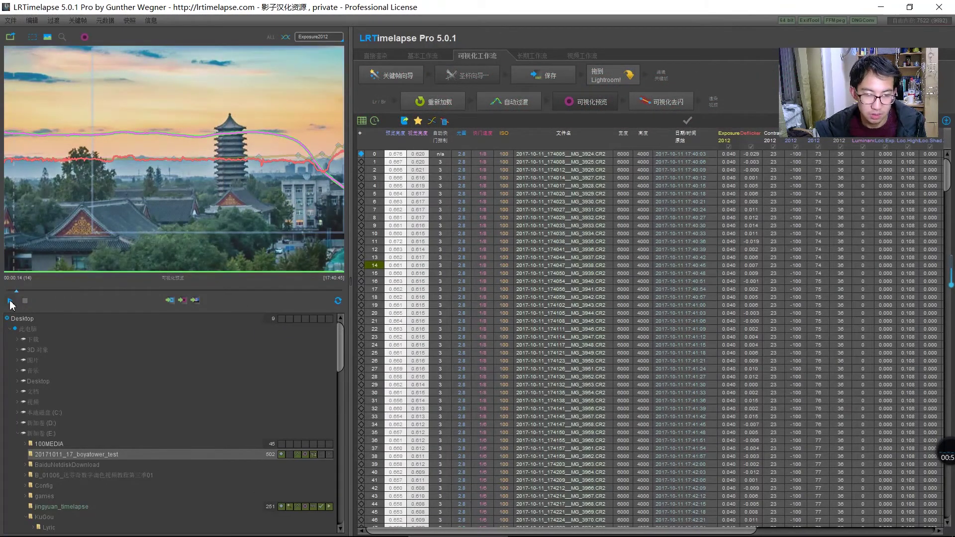
pyautogui.click(11, 301)
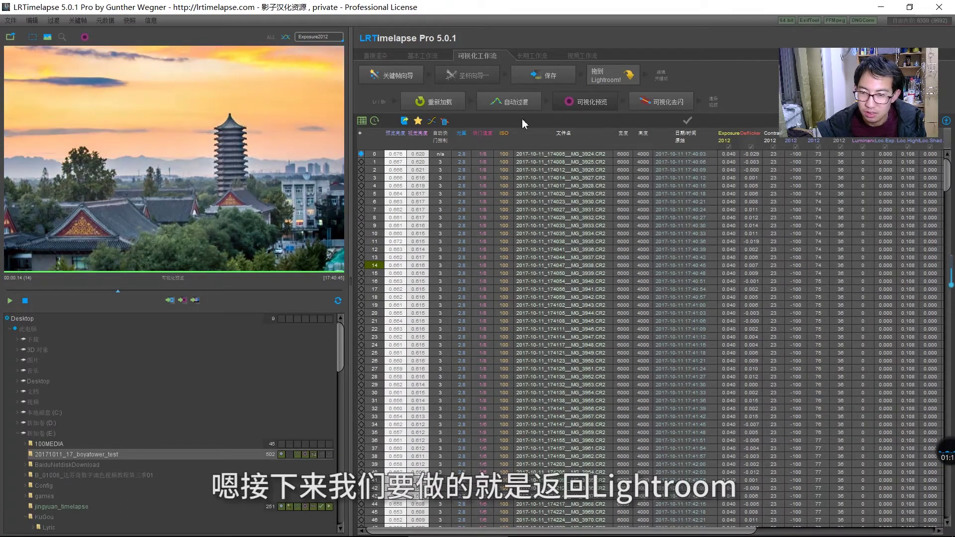
pyautogui.click(328, 207)
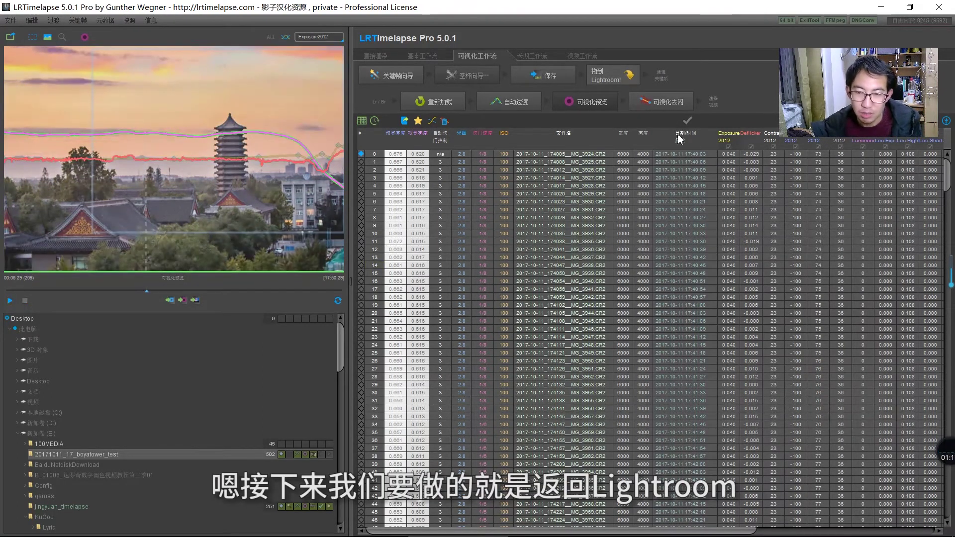
pyautogui.click(552, 525)
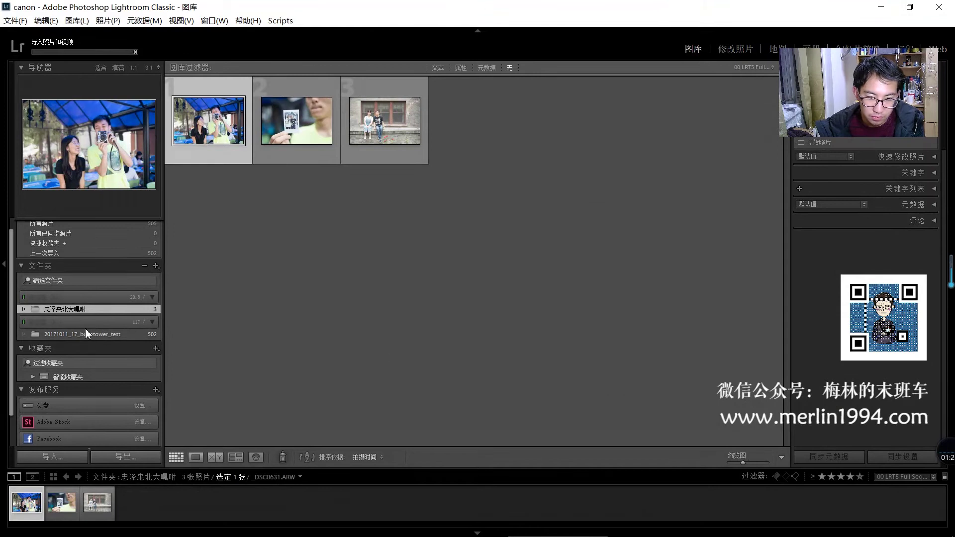
pyautogui.click(86, 330)
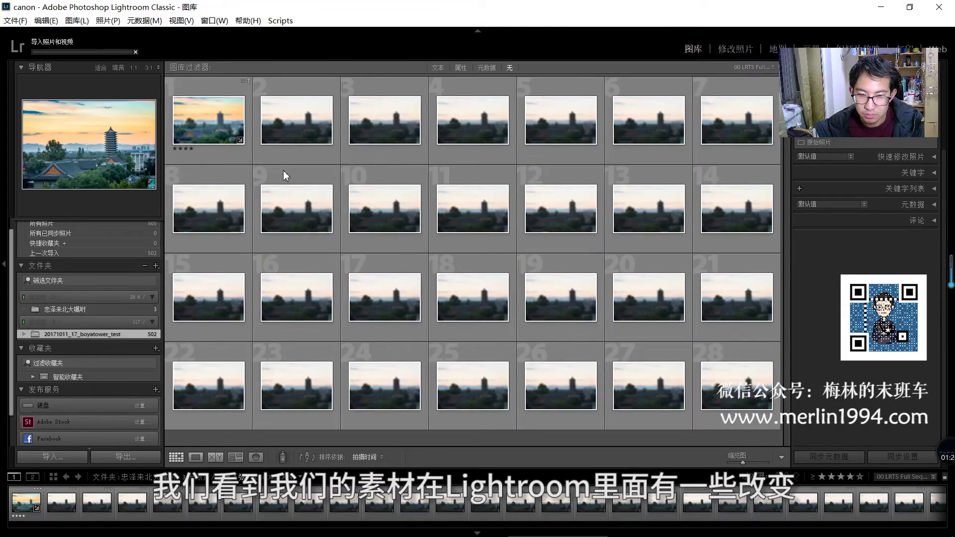
pyautogui.scroll(-3, 678, 238)
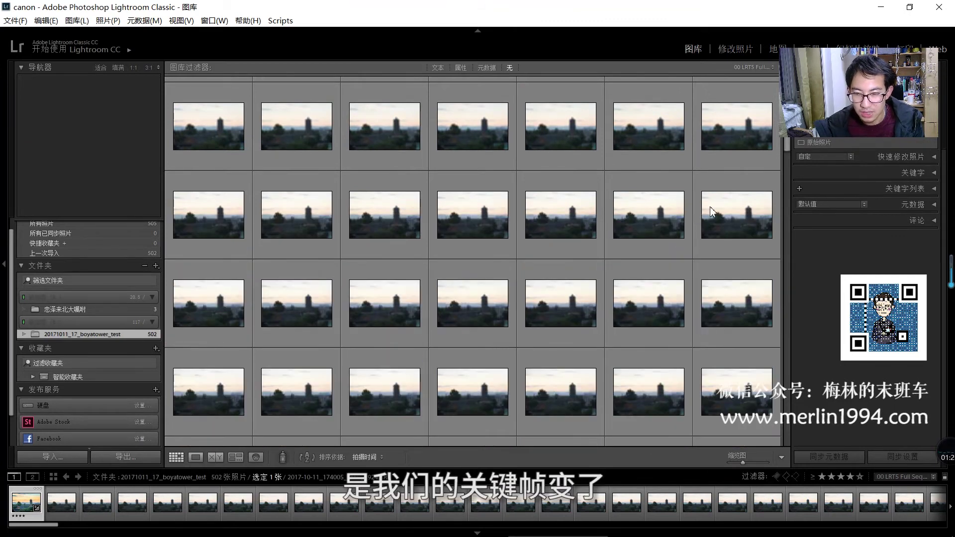
pyautogui.scroll(-1, 700, 213)
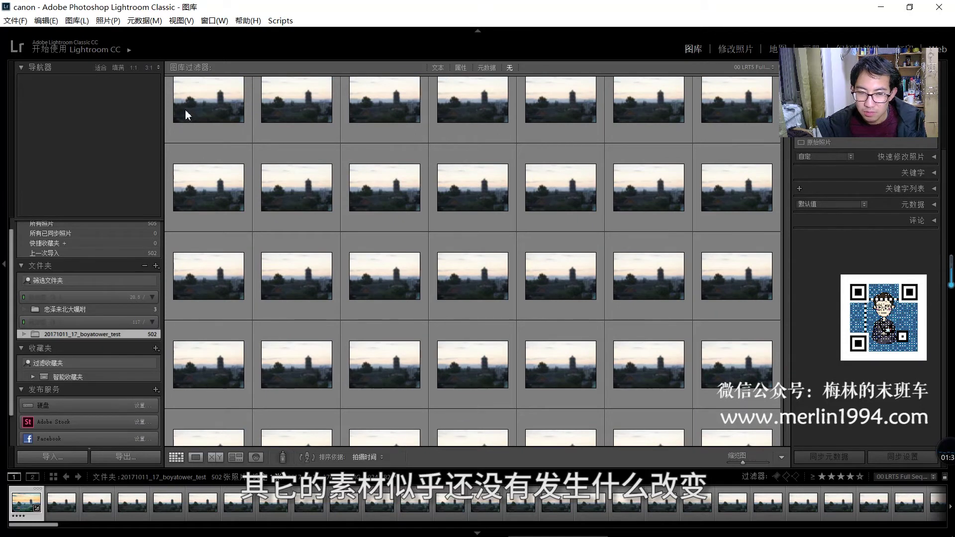
pyautogui.scroll(1, 390, 194)
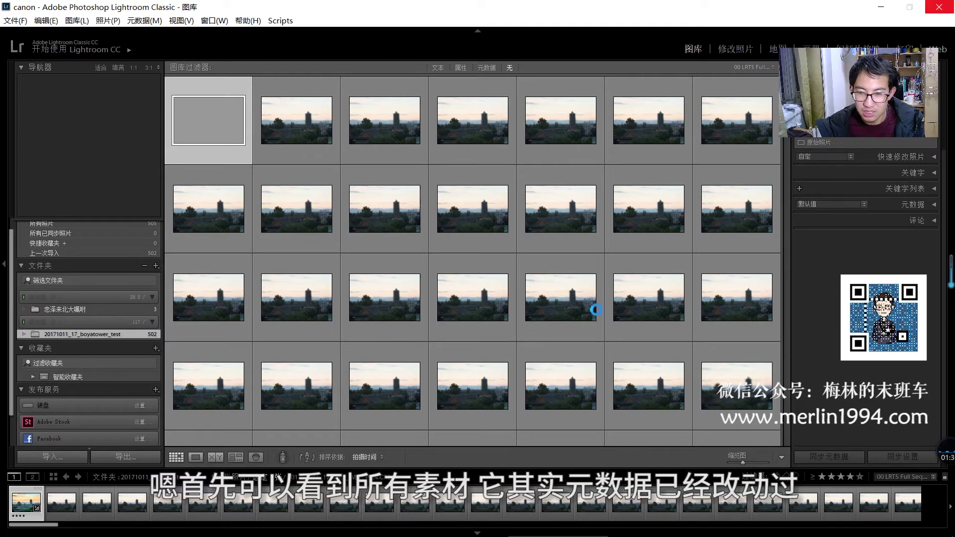
pyautogui.scroll(-1, 544, 297)
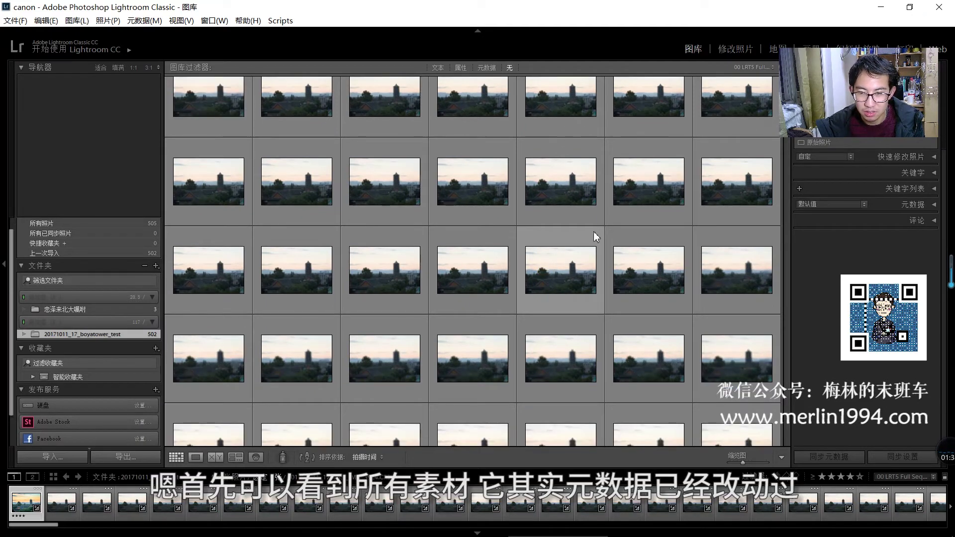
pyautogui.scroll(1, 560, 269)
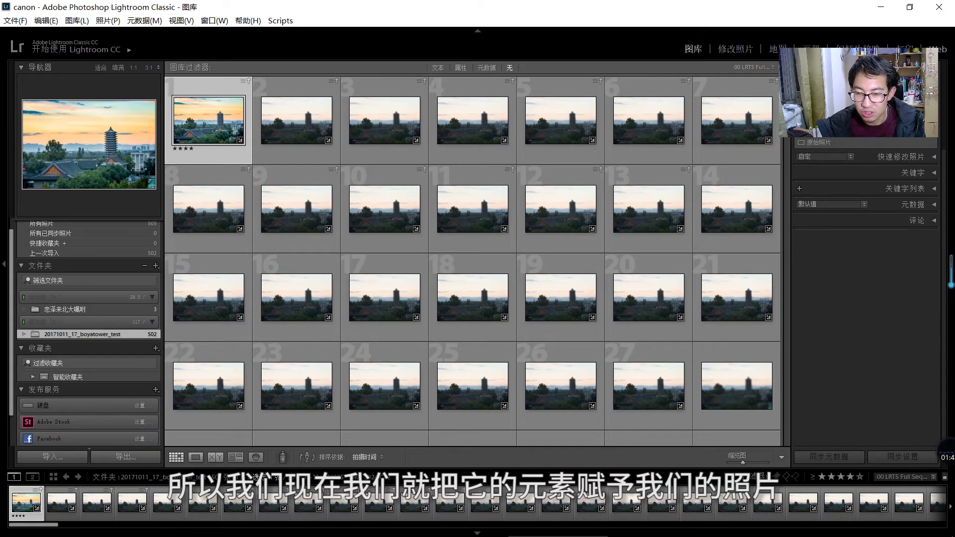
pyautogui.scroll(-3, 413, 210)
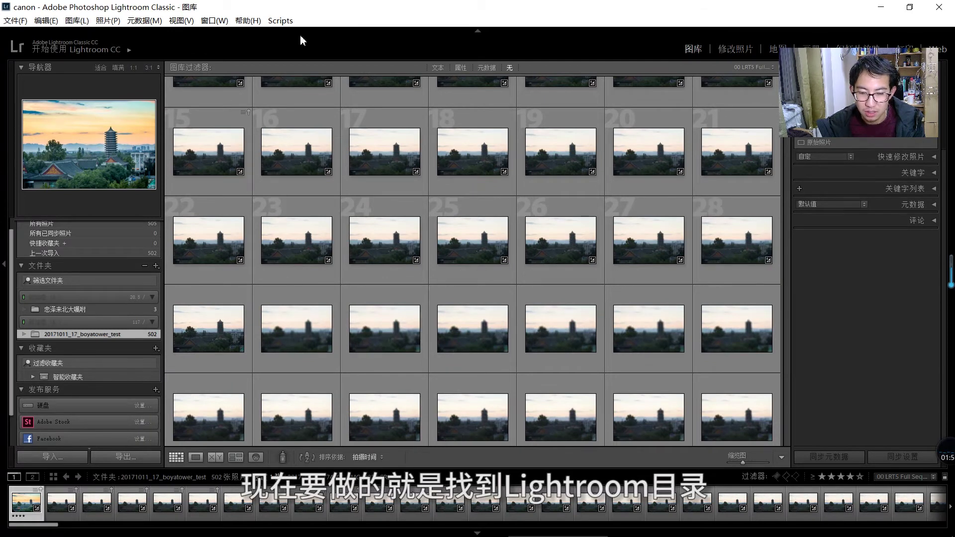
pyautogui.scroll(-3, 772, 229)
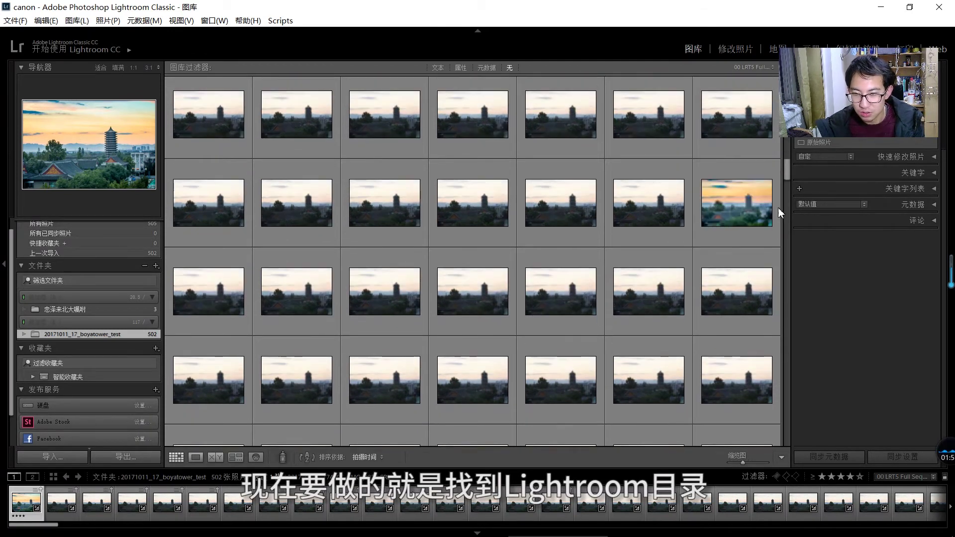
pyautogui.scroll(-2, 721, 250)
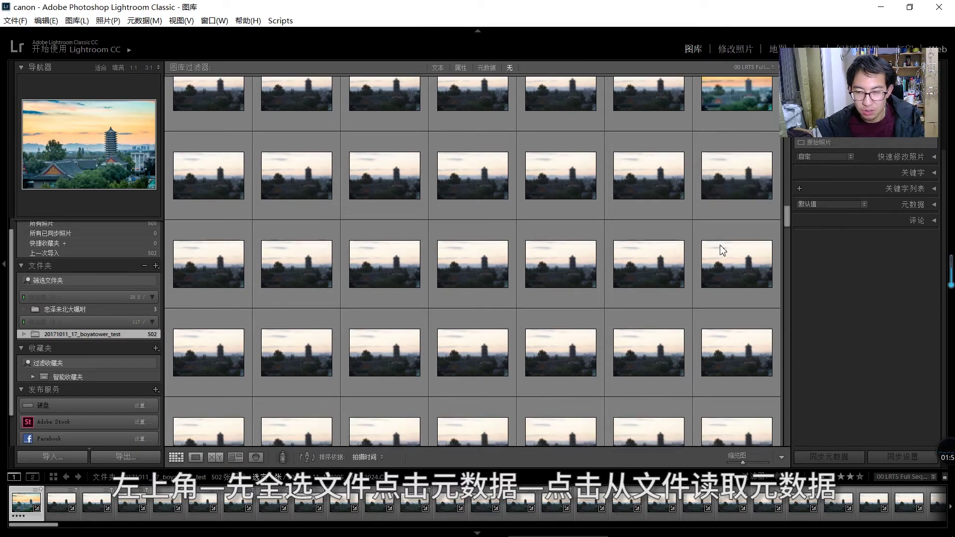
pyautogui.scroll(1, 721, 244)
# Select all 502 photos and read metadata from files, confirming the prompt.
pyautogui.click(722, 243)
pyautogui.hotkey('ctrl', 'a')
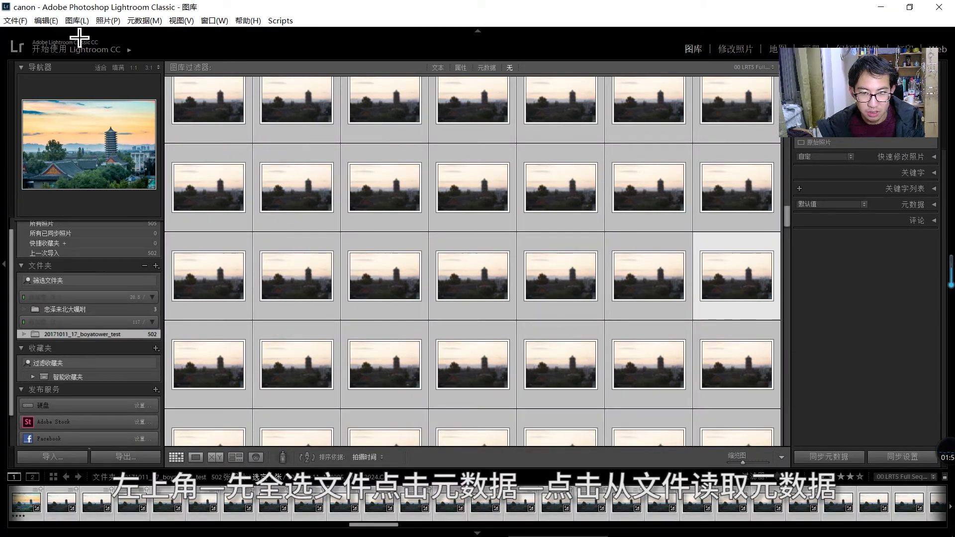
pyautogui.click(145, 23)
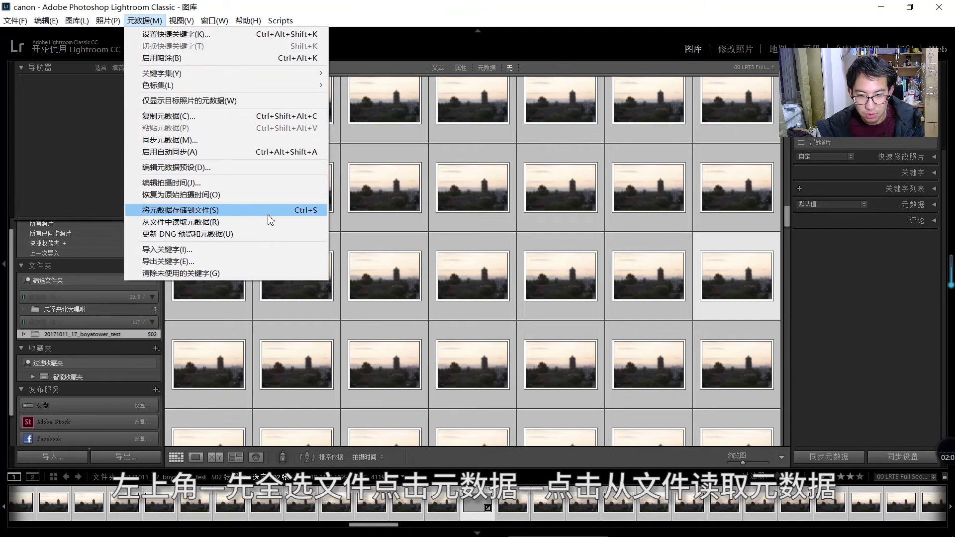
pyautogui.click(218, 224)
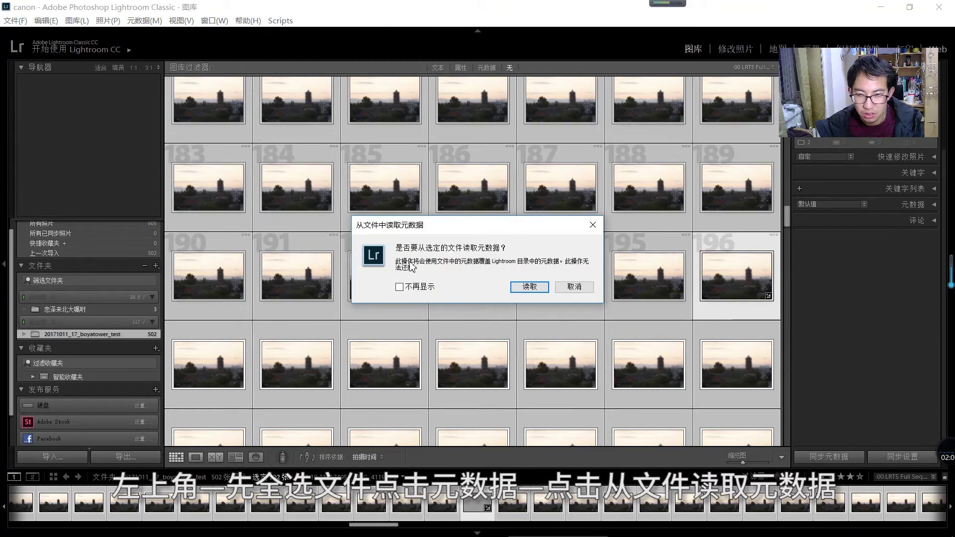
pyautogui.click(529, 286)
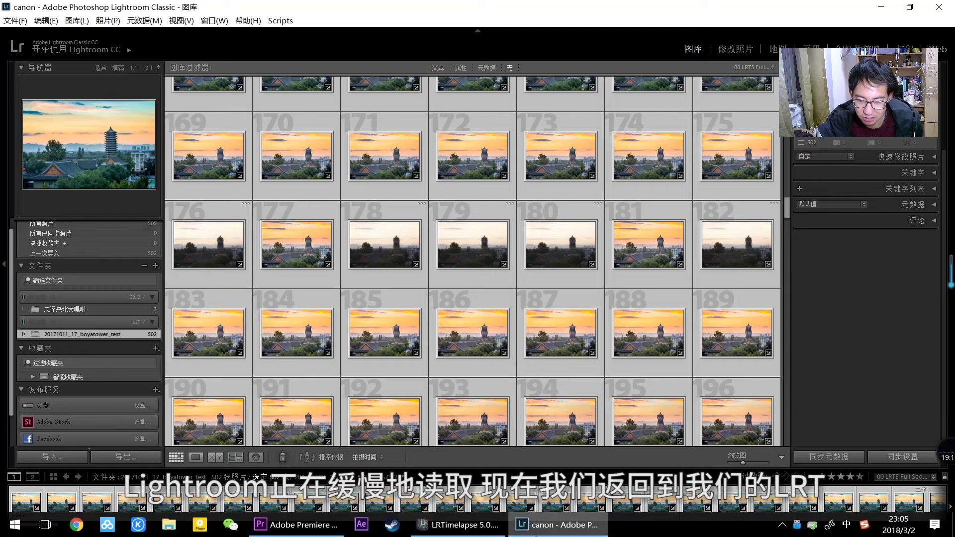
# Bring LRTimelapse to the front and move the preview back to around frame 152.
pyautogui.click(458, 525)
pyautogui.scroll(-6, 597, 294)
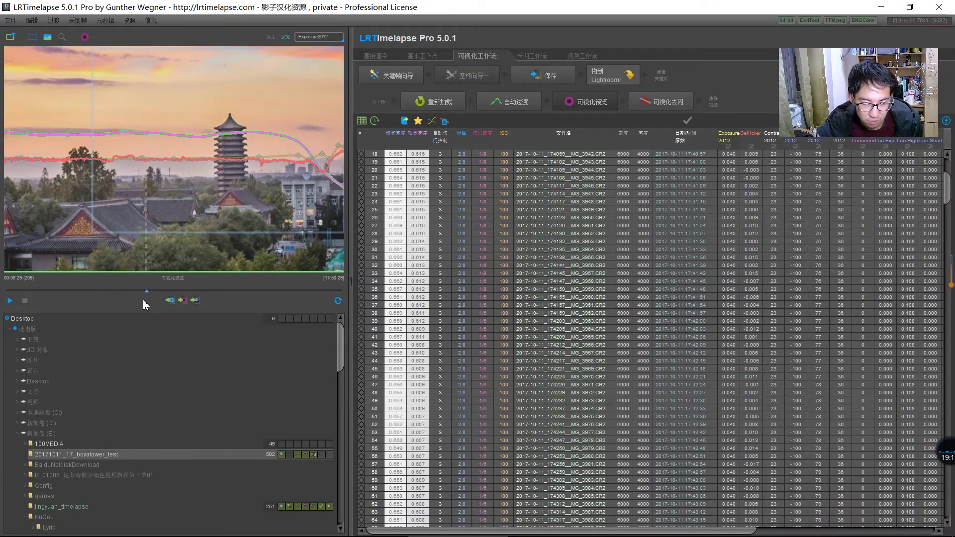
pyautogui.moveTo(146, 293)
pyautogui.mouseDown()
pyautogui.moveTo(106, 293)
pyautogui.moveTo(116, 294)
pyautogui.mouseUp()
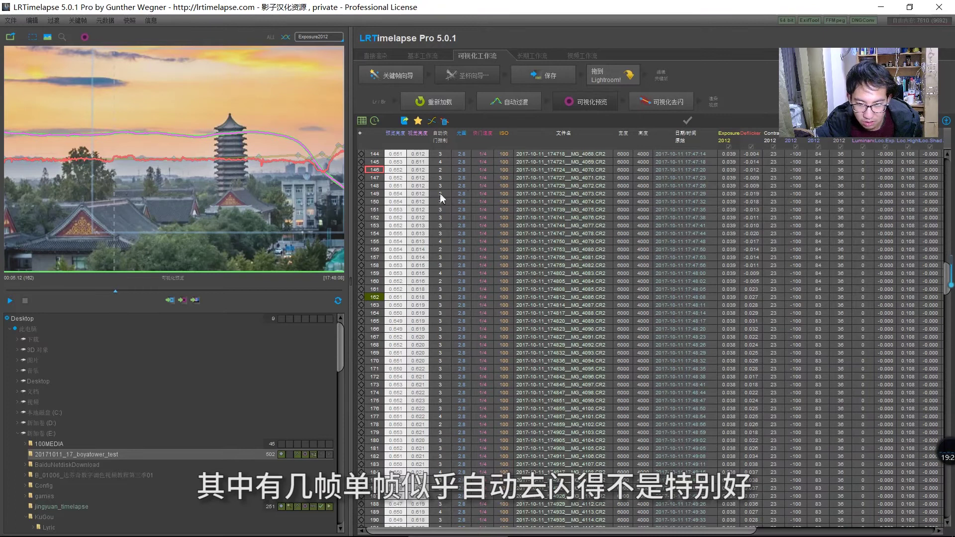
# Step through frames 147–163 in the frame table, ending on poorly deflickered frame 160.
pyautogui.click(464, 177)
pyautogui.click(461, 184)
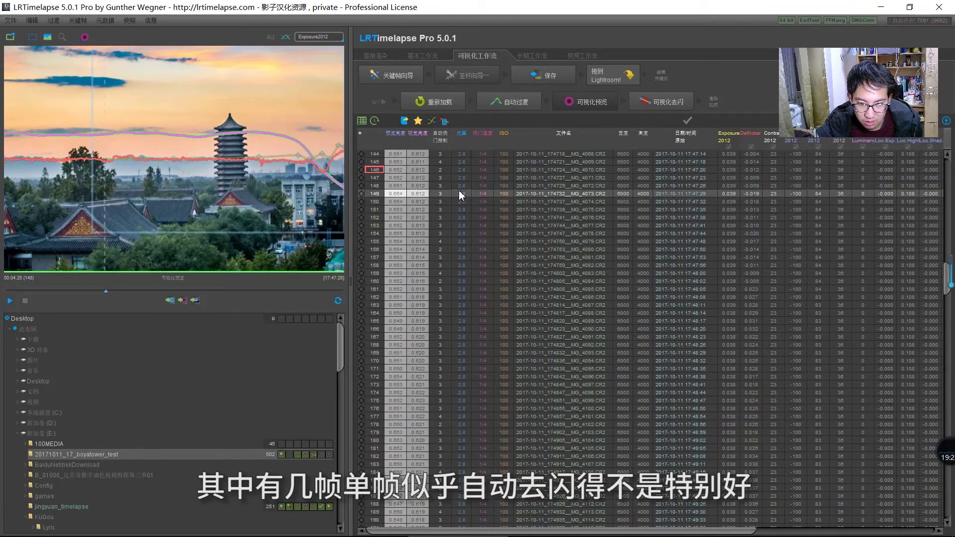
pyautogui.click(458, 209)
pyautogui.click(460, 233)
pyautogui.click(457, 257)
pyautogui.click(457, 282)
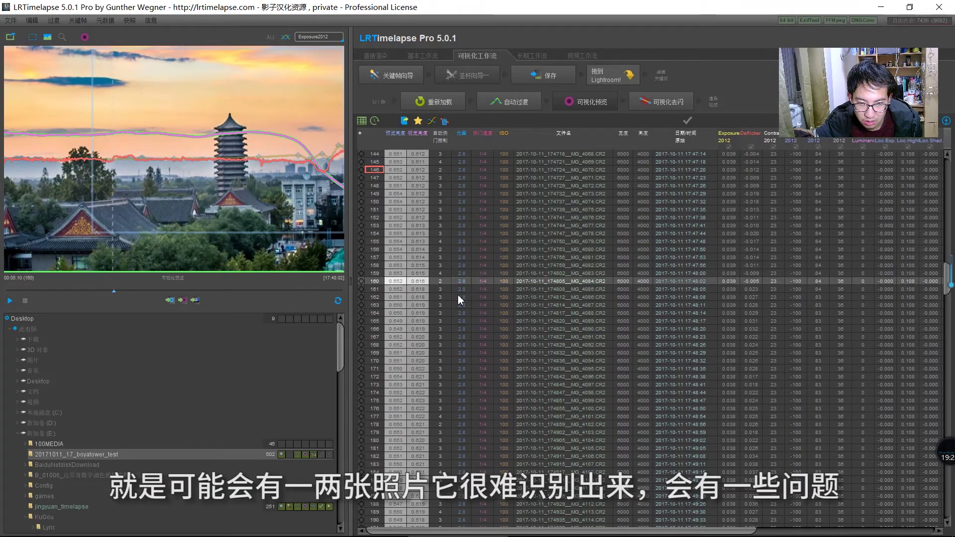
pyautogui.click(458, 297)
pyautogui.click(465, 305)
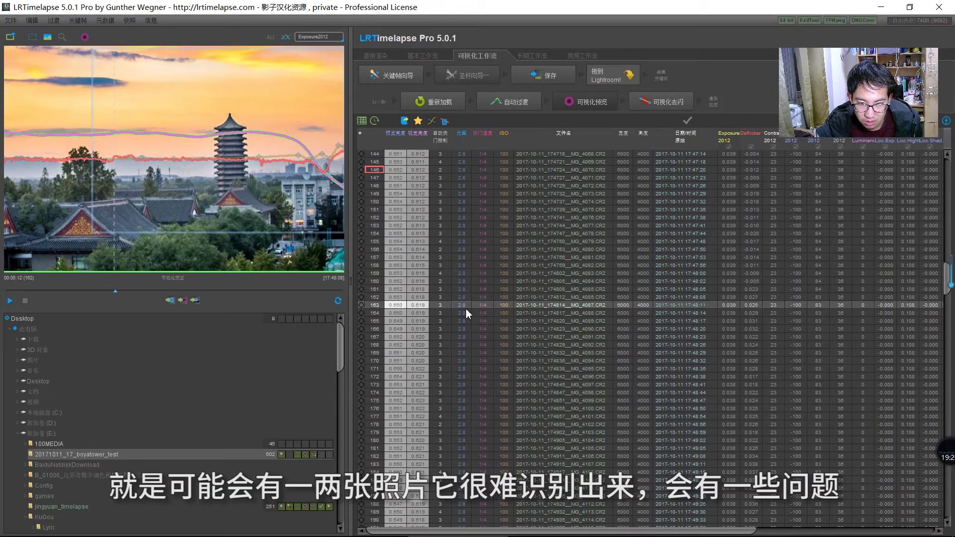
pyautogui.click(466, 299)
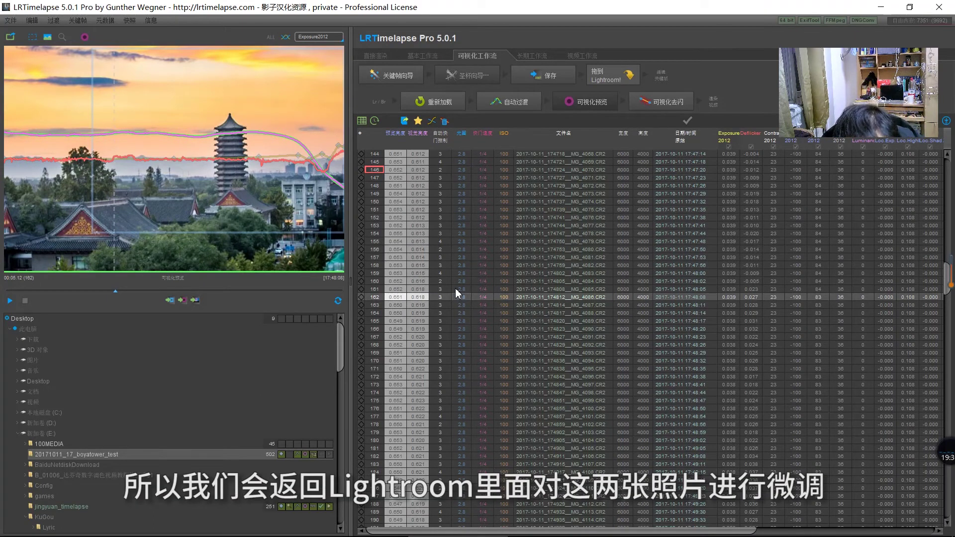
pyautogui.click(454, 289)
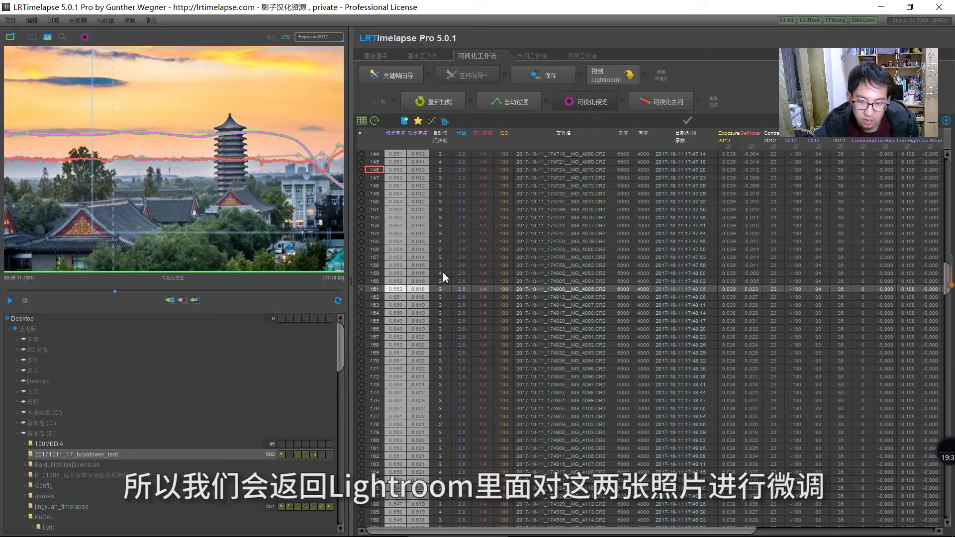
pyautogui.click(443, 279)
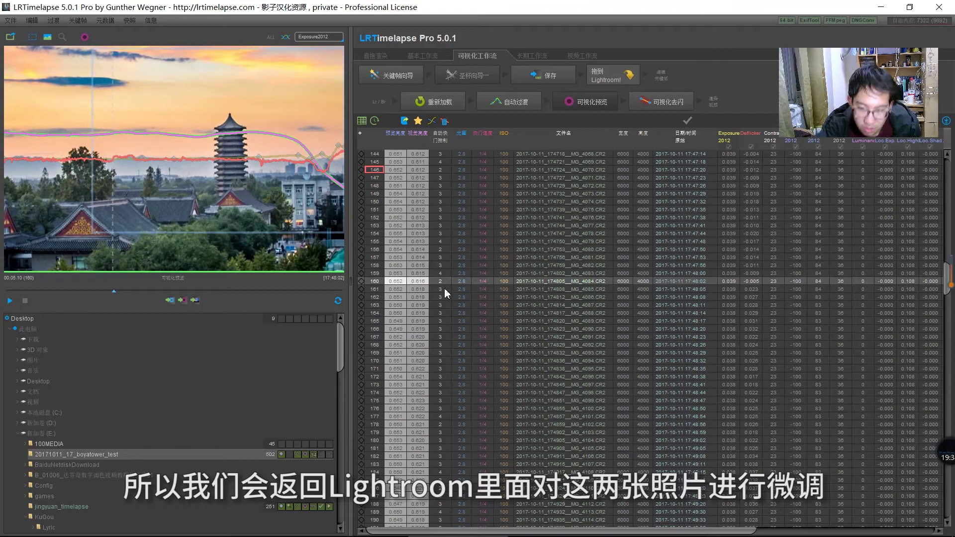
# Back in Lightroom, select only photo 160 and paste the develop settings onto it.
pyautogui.click(539, 534)
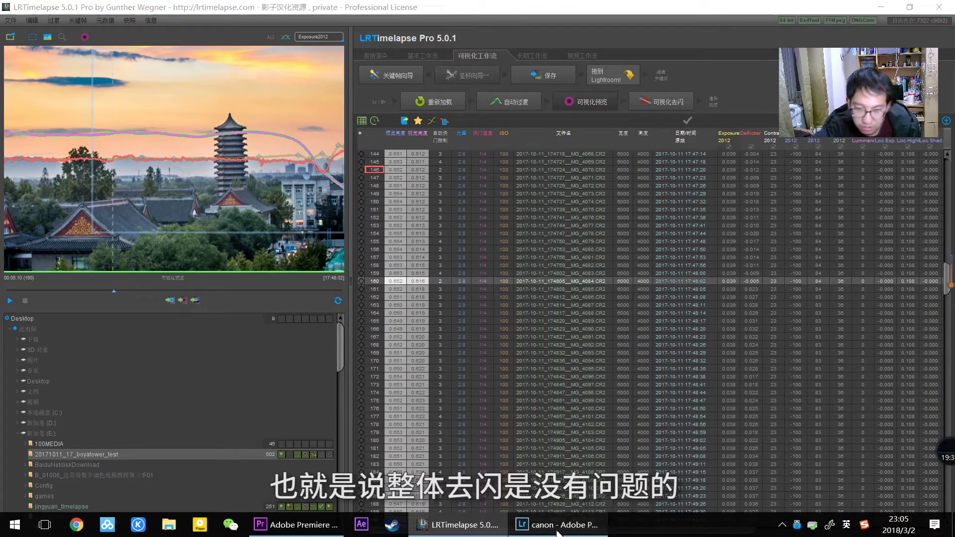
pyautogui.scroll(5, 451, 214)
pyautogui.scroll(-2, 451, 214)
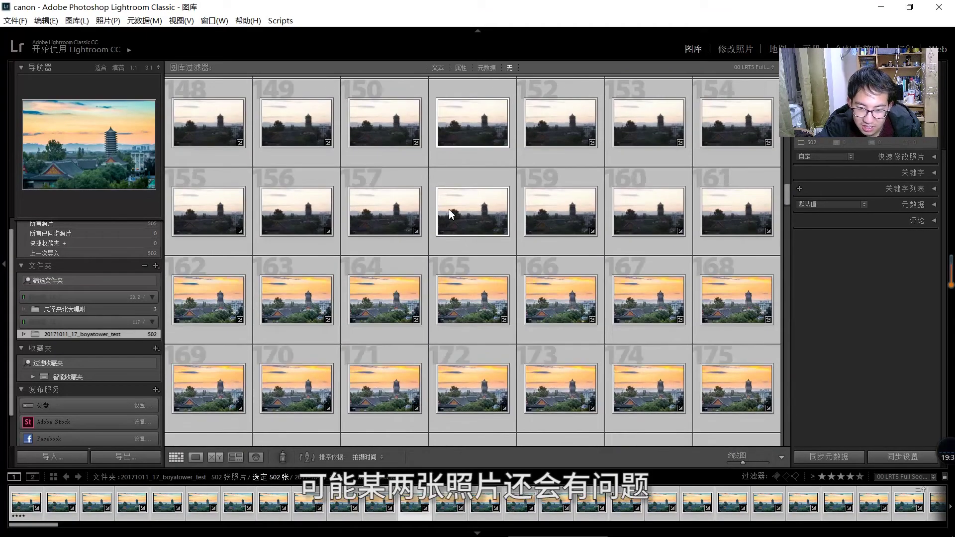
pyautogui.click(630, 216)
pyautogui.scroll(2, 631, 219)
pyautogui.scroll(-2, 630, 224)
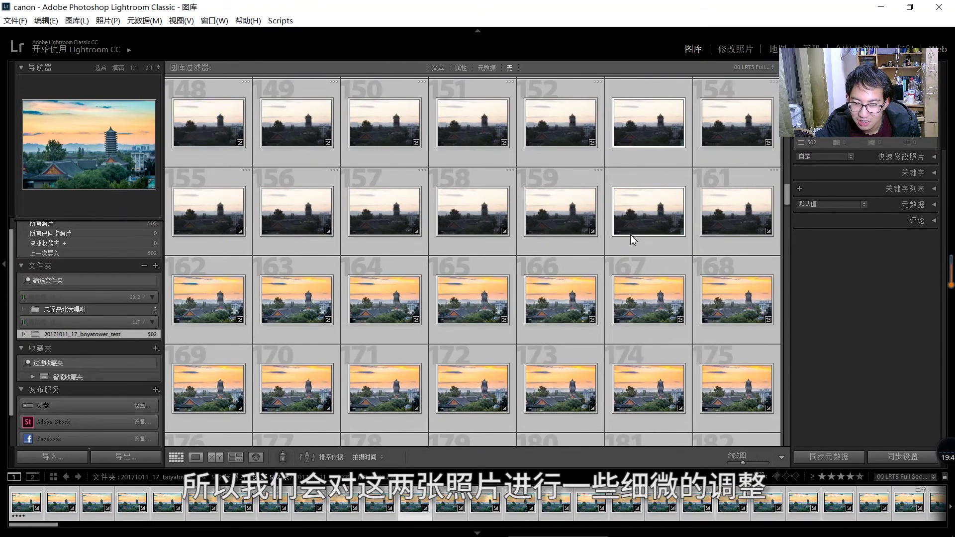
pyautogui.click(631, 233)
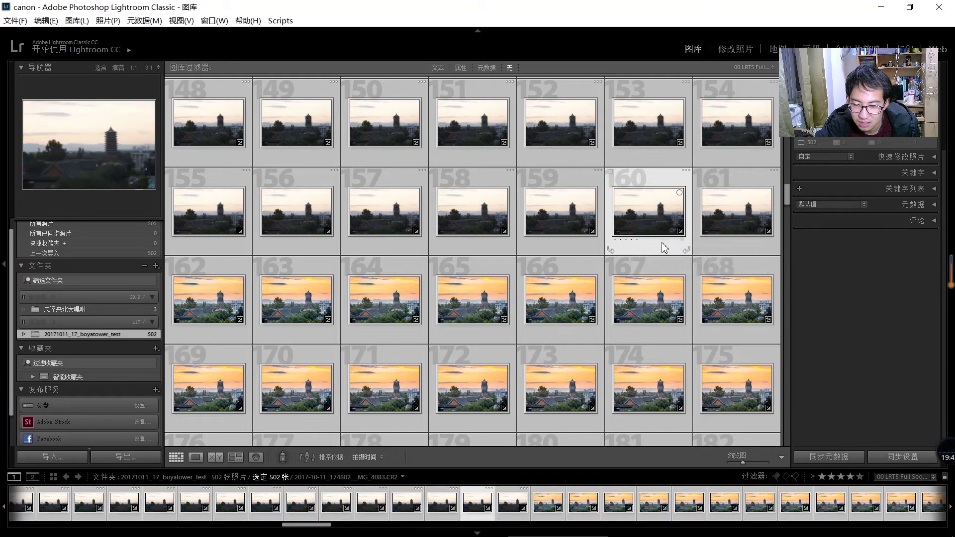
pyautogui.scroll(2, 679, 276)
pyautogui.hotkey('ctrl', 'shift', 'v')
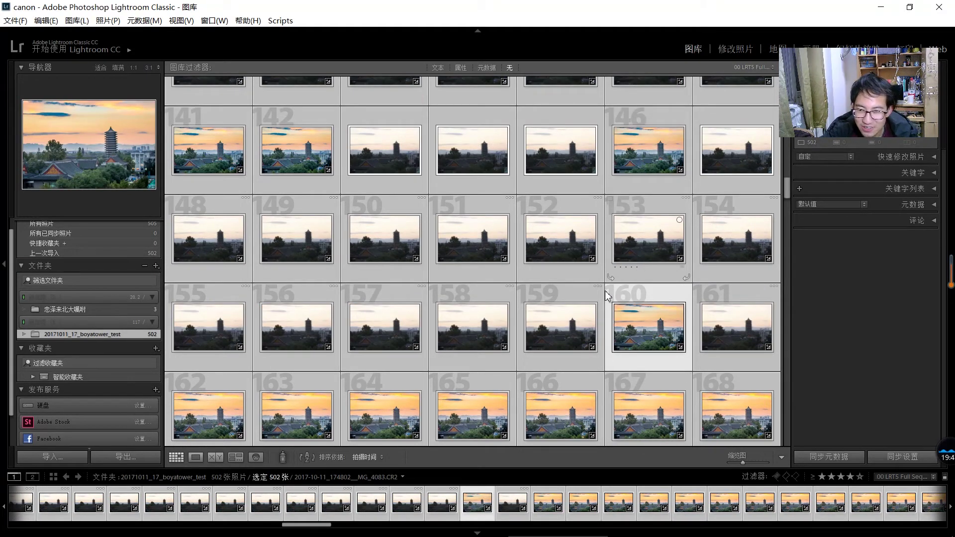
# Compare photos 160 and 161 in the grid, ending with photo 161 selected.
pyautogui.scroll(-2, 728, 323)
pyautogui.scroll(2, 727, 322)
pyautogui.scroll(-2, 719, 323)
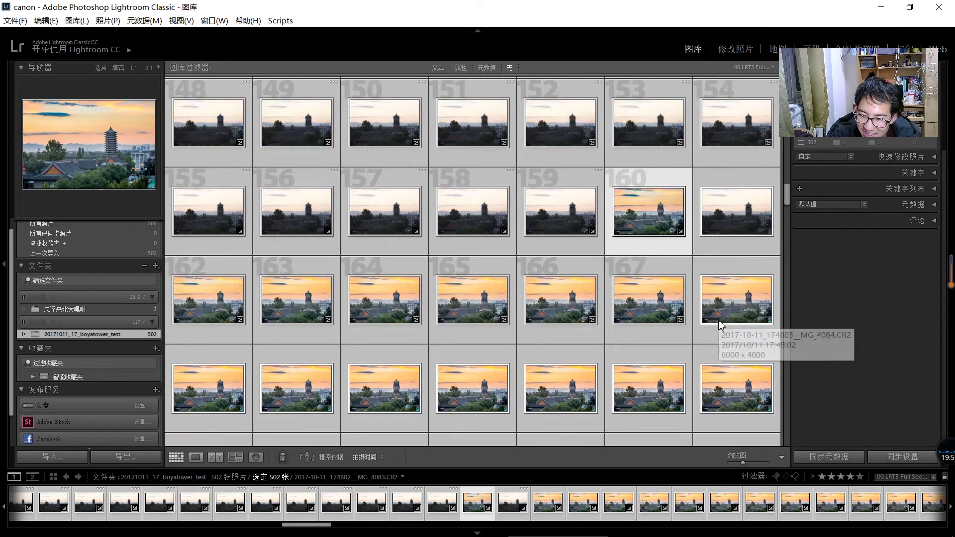
pyautogui.scroll(2, 716, 324)
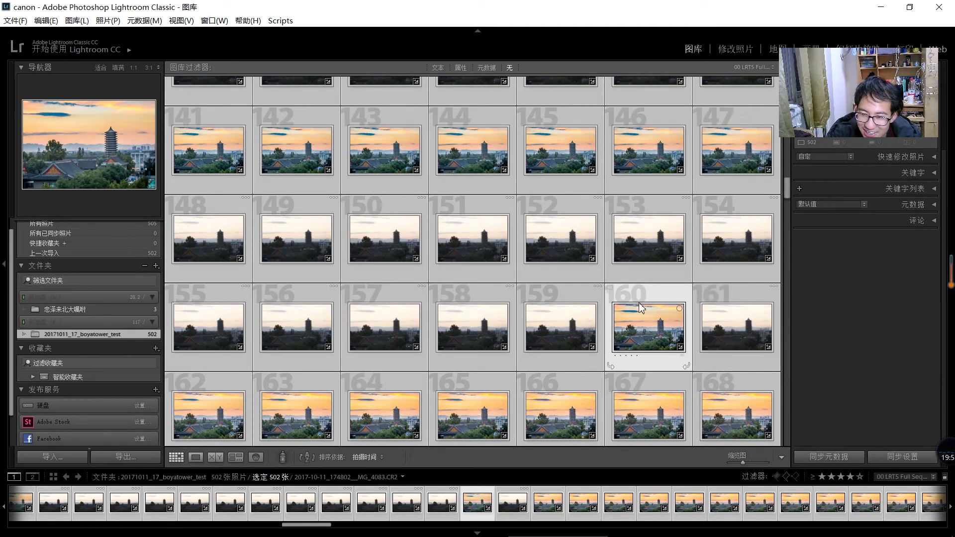
pyautogui.click(731, 325)
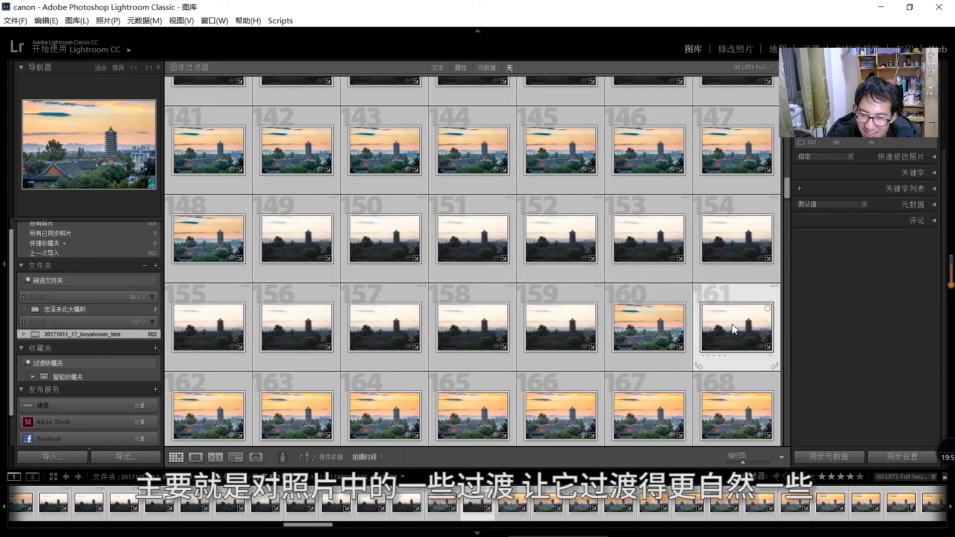
pyautogui.moveTo(736, 326)
pyautogui.click(645, 321)
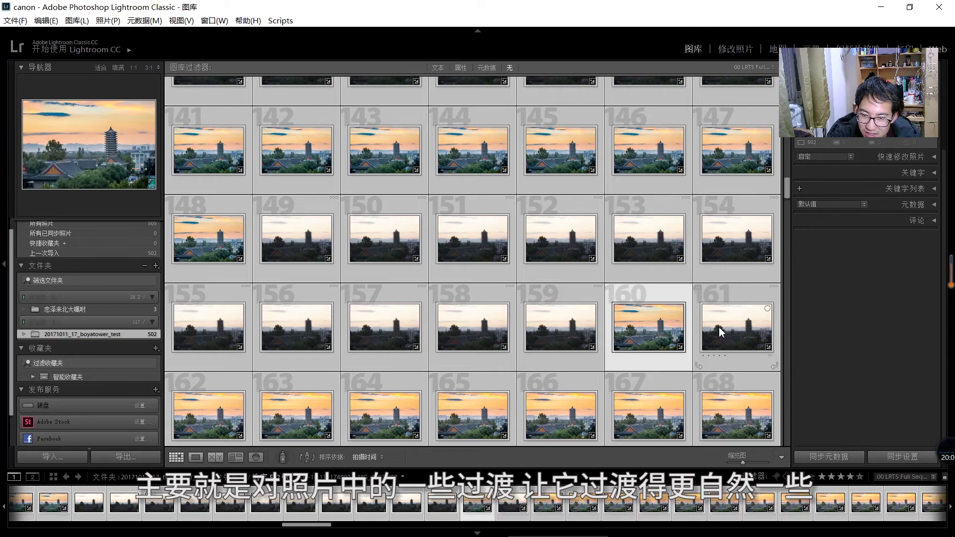
pyautogui.scroll(-2, 712, 336)
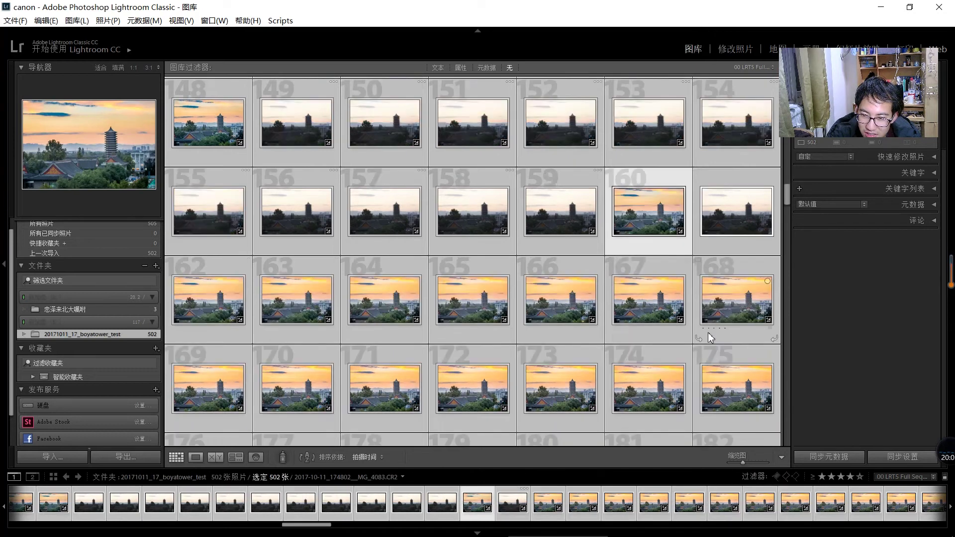
pyautogui.scroll(2, 711, 339)
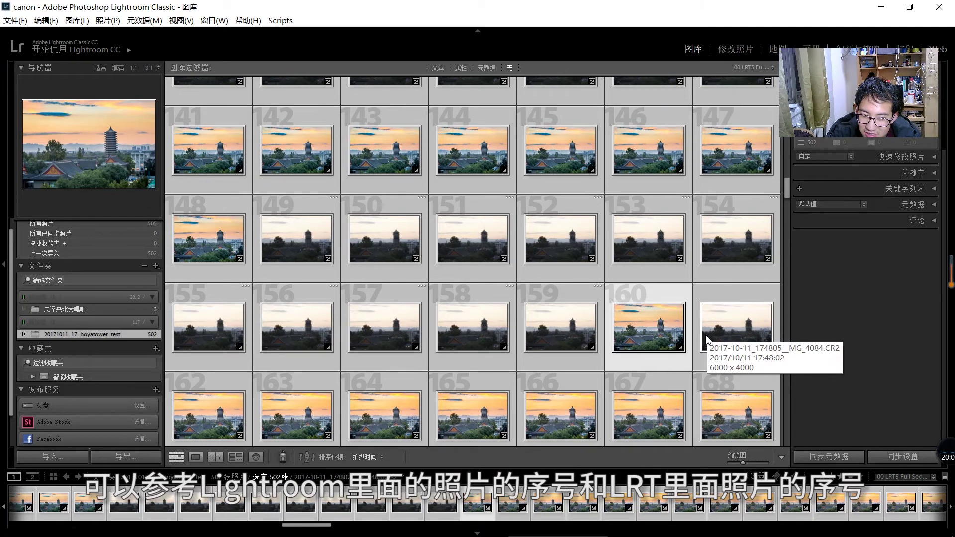
pyautogui.click(731, 330)
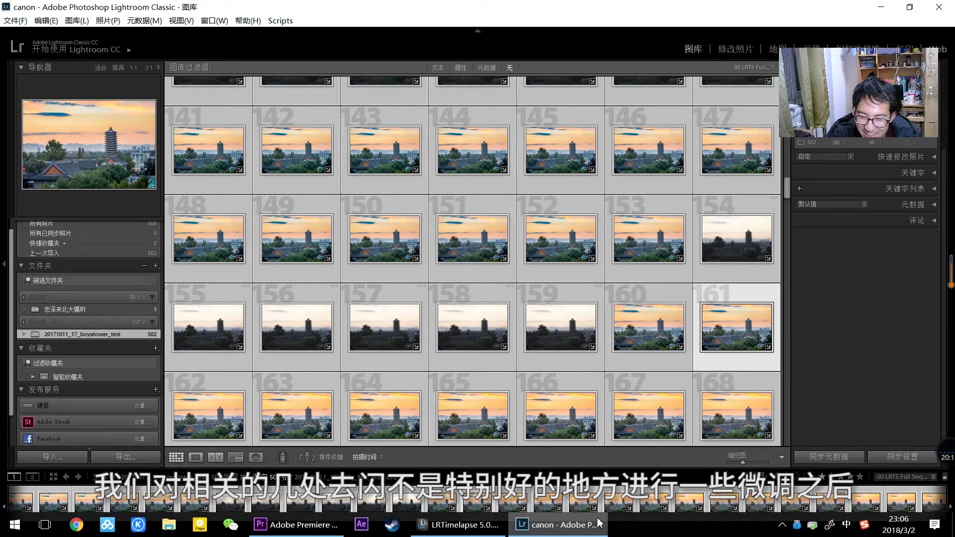
# Preview frame 161 in LRTimelapse, then return to the Lightroom grid.
pyautogui.click(458, 524)
pyautogui.click(440, 289)
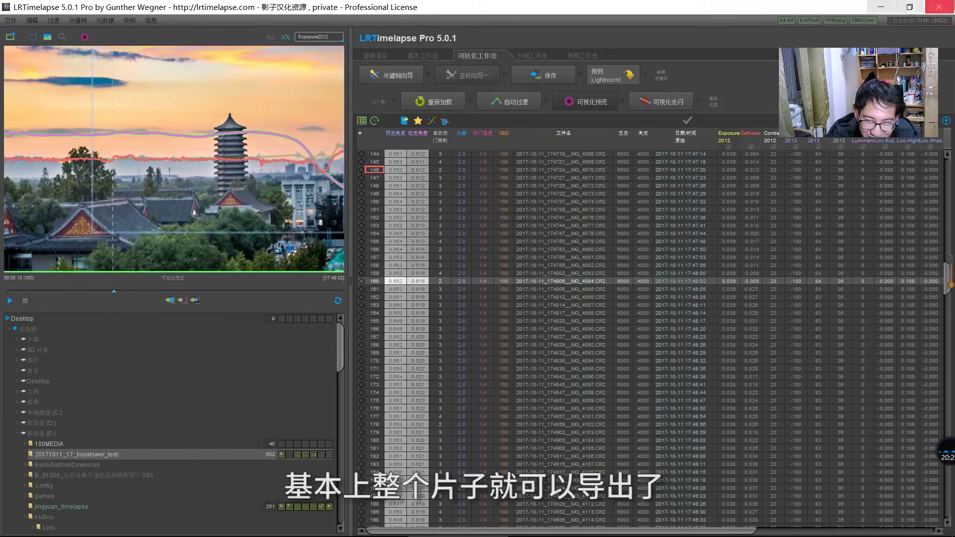
pyautogui.hotkey('alt', 'Tab')
# Open the darker frames in Develop and step through photos _MG_4080 to _MG_4085.
pyautogui.doubleClick(656, 316)
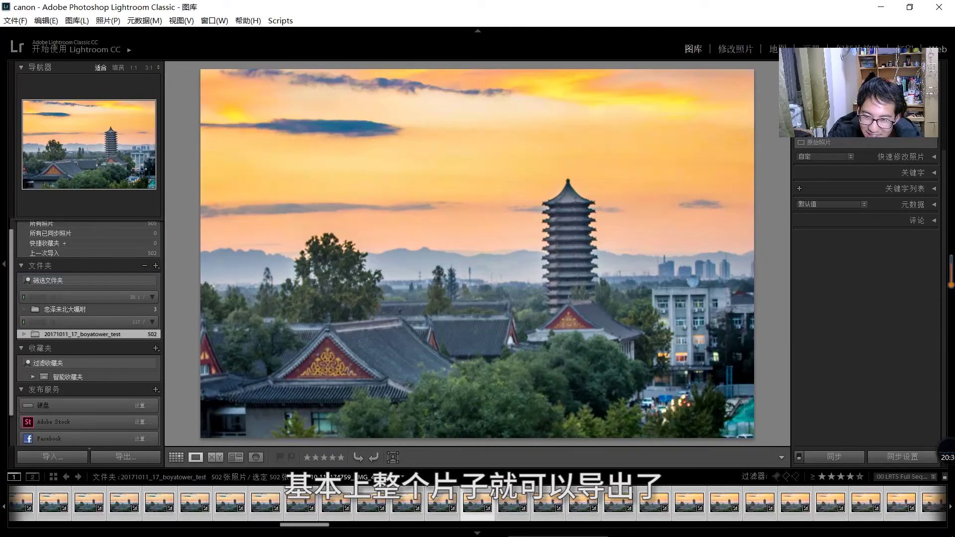
pyautogui.press('d')
pyautogui.click(583, 502)
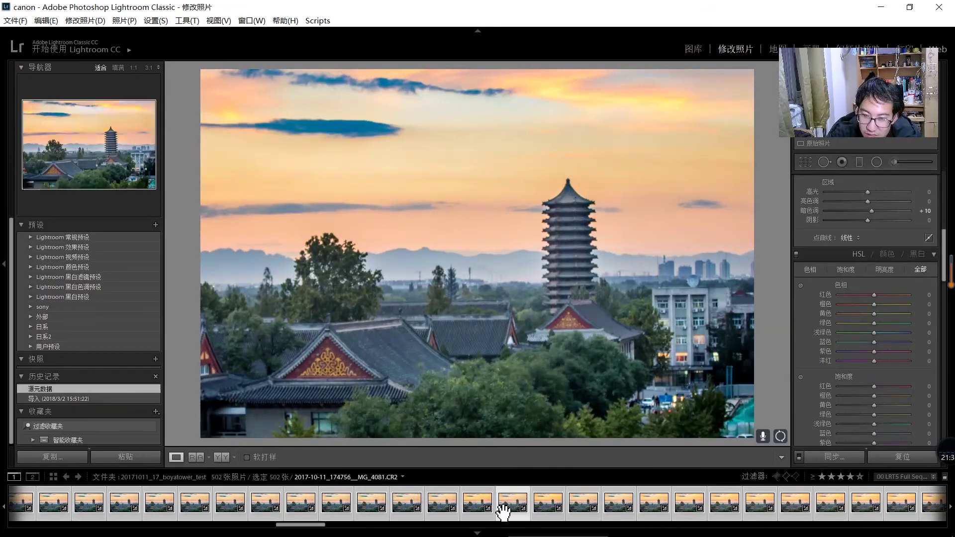
pyautogui.press('Right')
pyautogui.press('Right')
pyautogui.press('Right')
pyautogui.press('g')
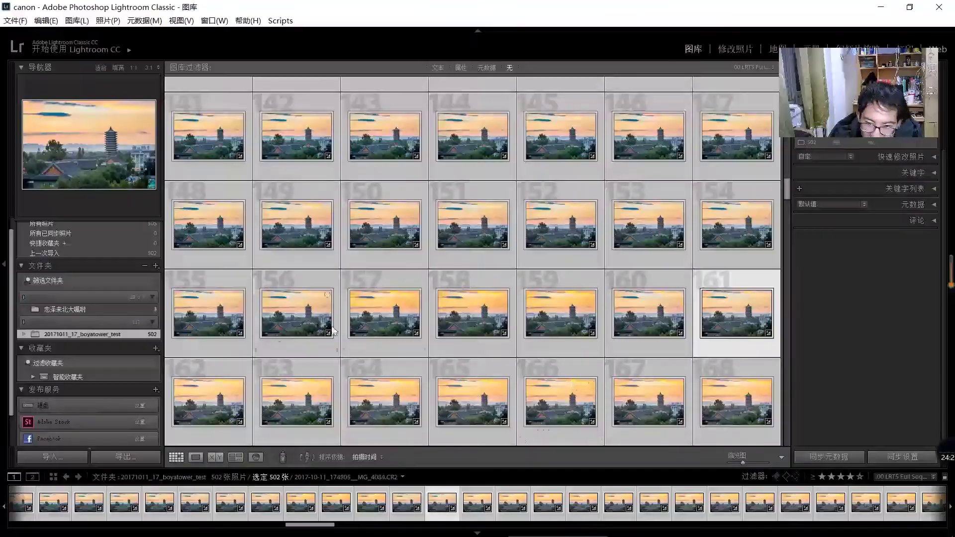
pyautogui.doubleClick(737, 313)
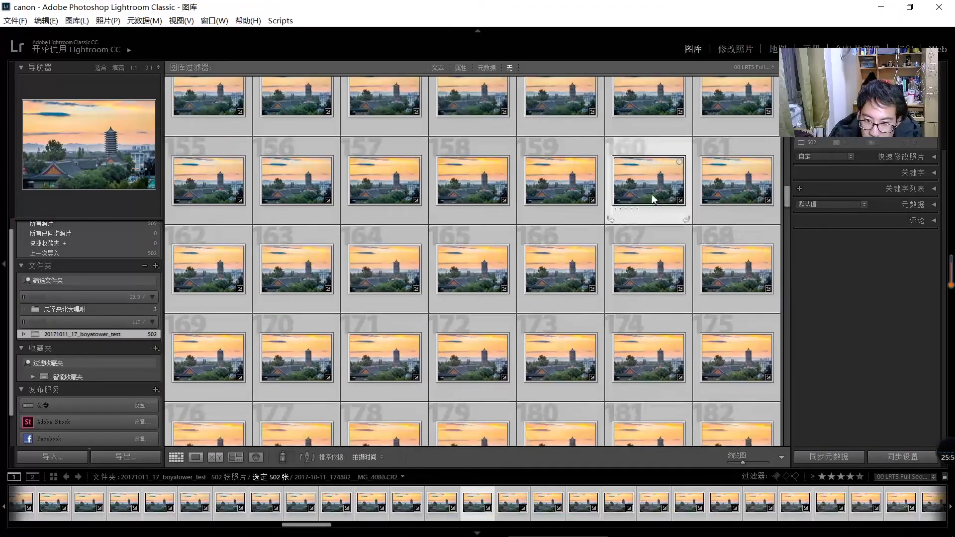
pyautogui.press('Right')
pyautogui.press('d')
pyautogui.press('Right')
pyautogui.press('Right')
pyautogui.press('Right')
pyautogui.press('Right')
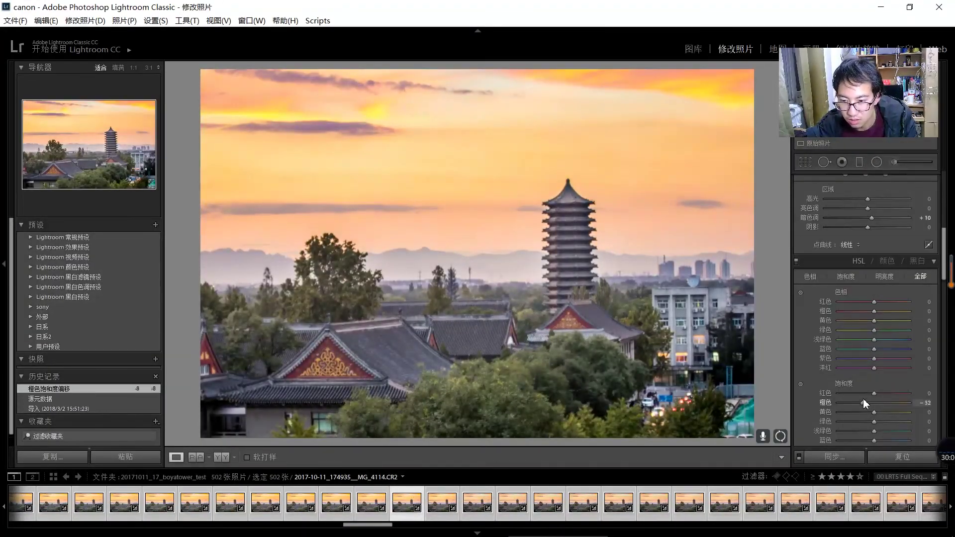
pyautogui.moveTo(473, 186)
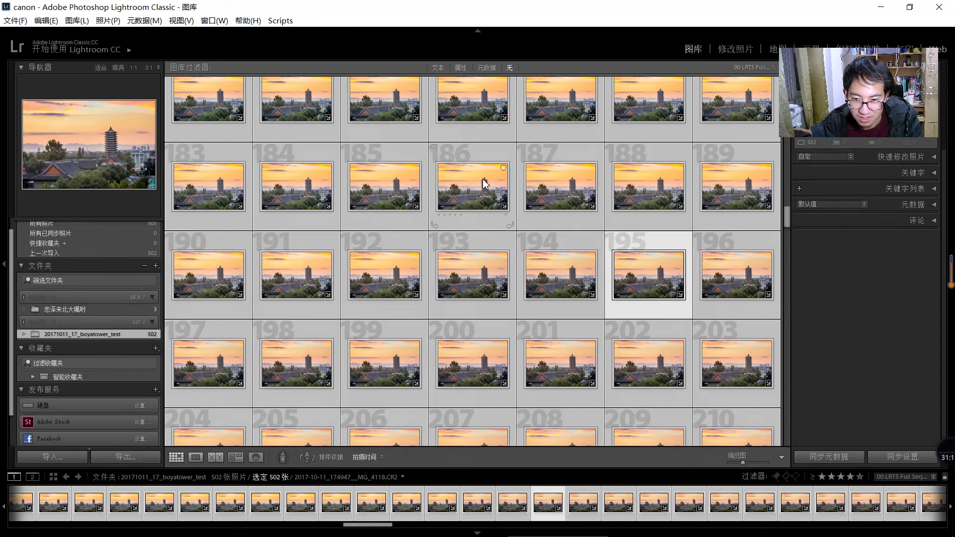
# Show the photo in its library folder and open File > Export for all 502 photos.
pyautogui.rightClick(483, 180)
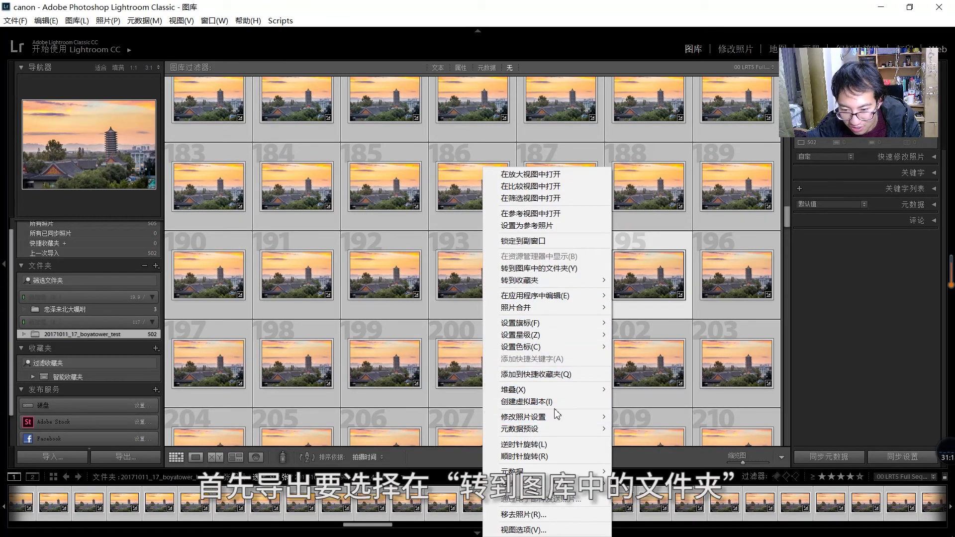
pyautogui.click(548, 276)
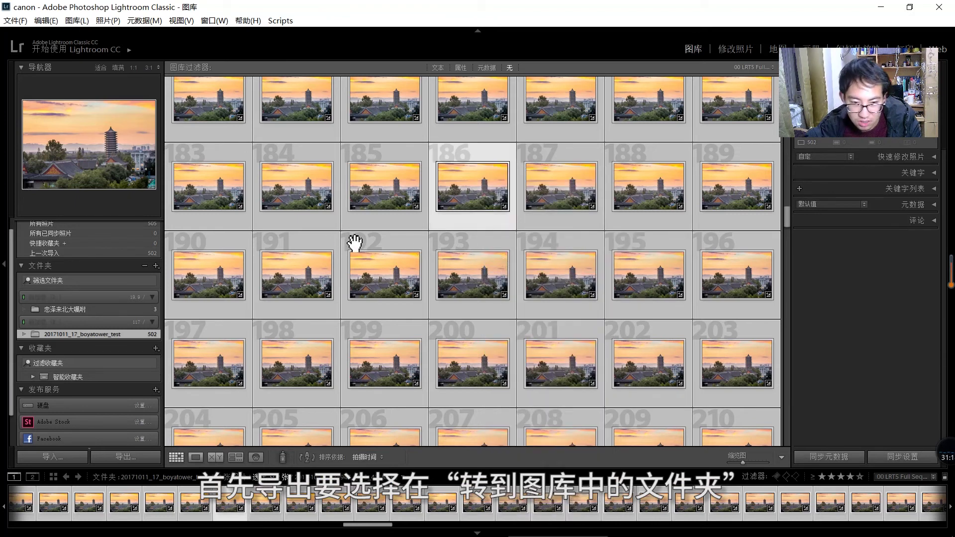
pyautogui.click(15, 21)
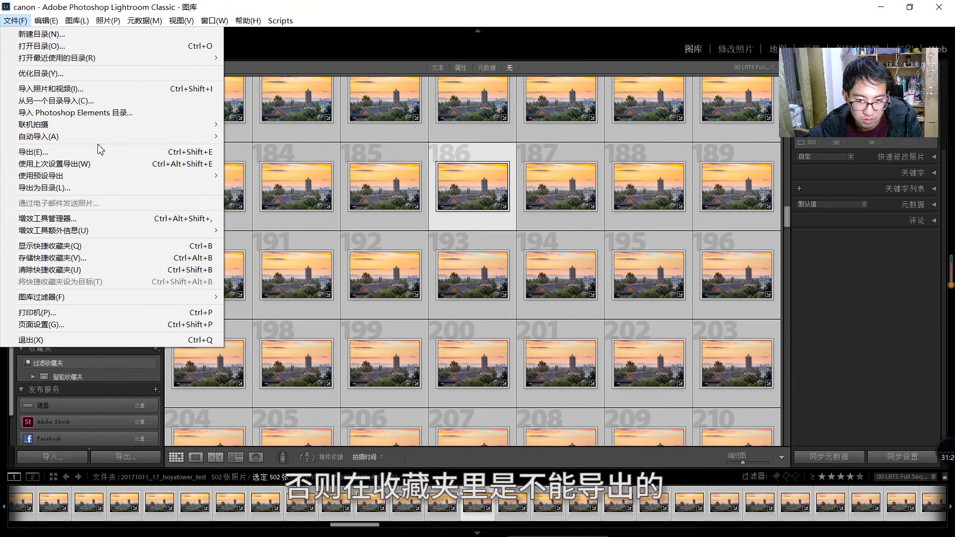
pyautogui.click(210, 157)
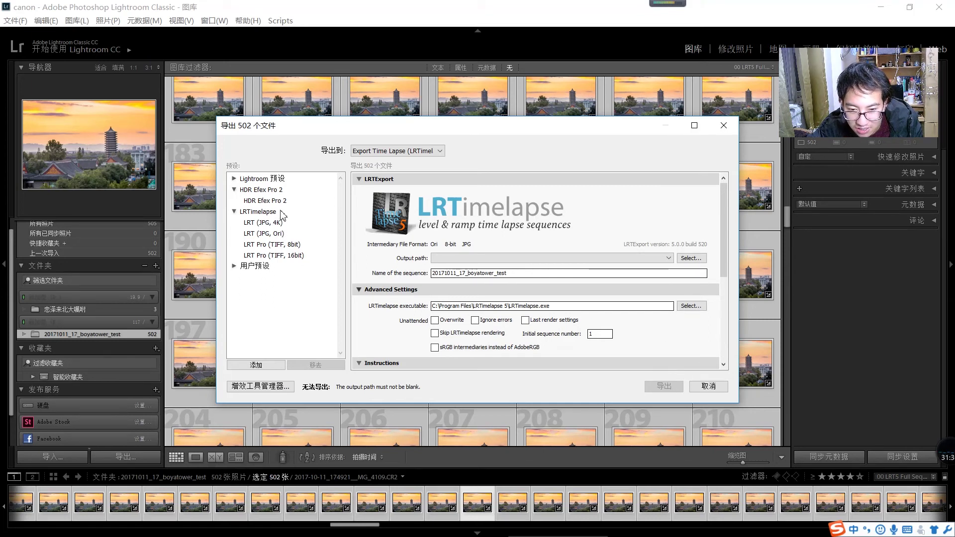
# Keep Export Time Lapse (LRTimelapse) as destination and set the output path to F:\Lychee_timelapse.
pyautogui.click(431, 151)
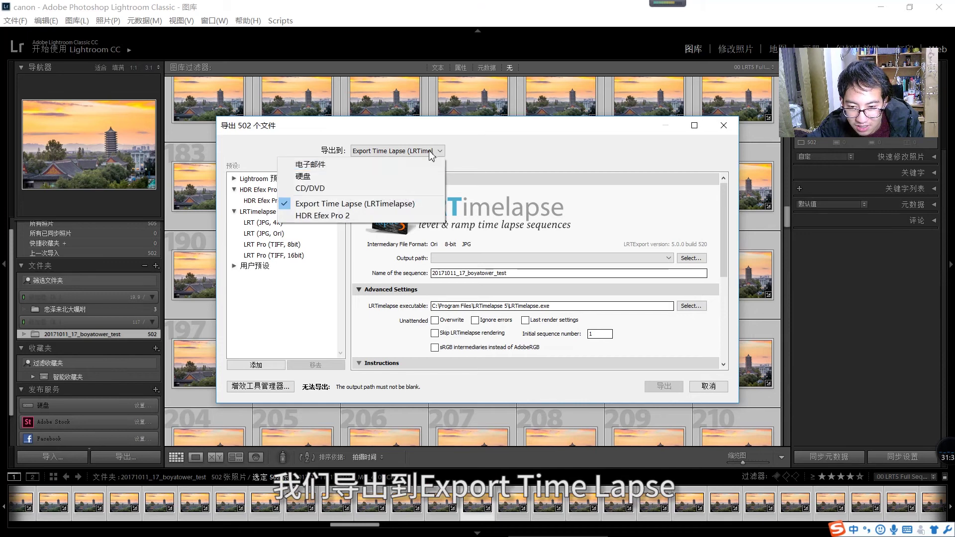
pyautogui.click(375, 203)
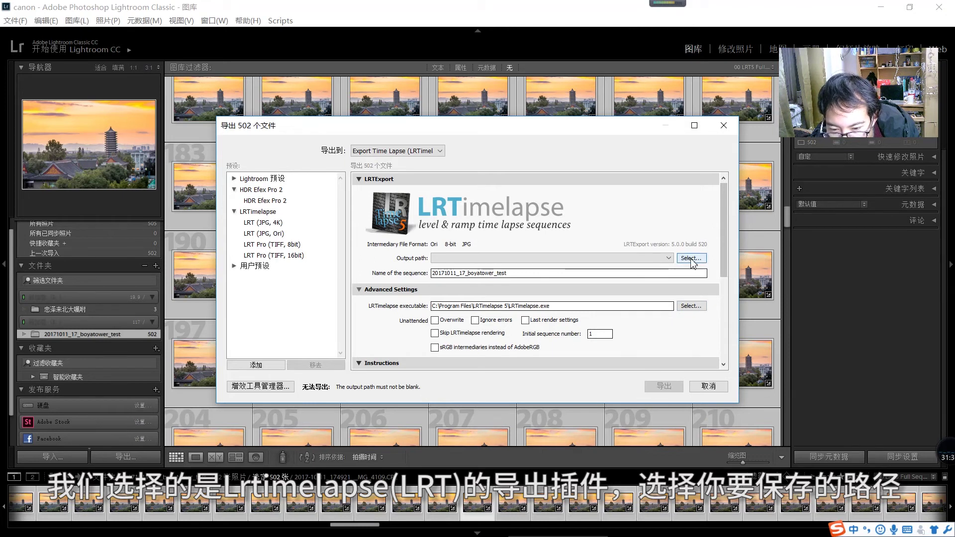
pyautogui.click(691, 258)
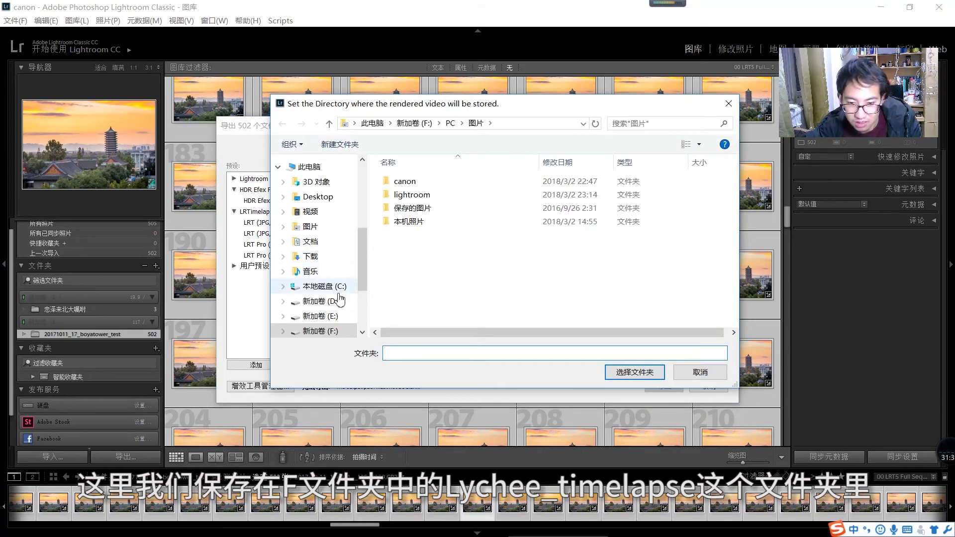
pyautogui.click(413, 126)
pyautogui.scroll(-1, 447, 262)
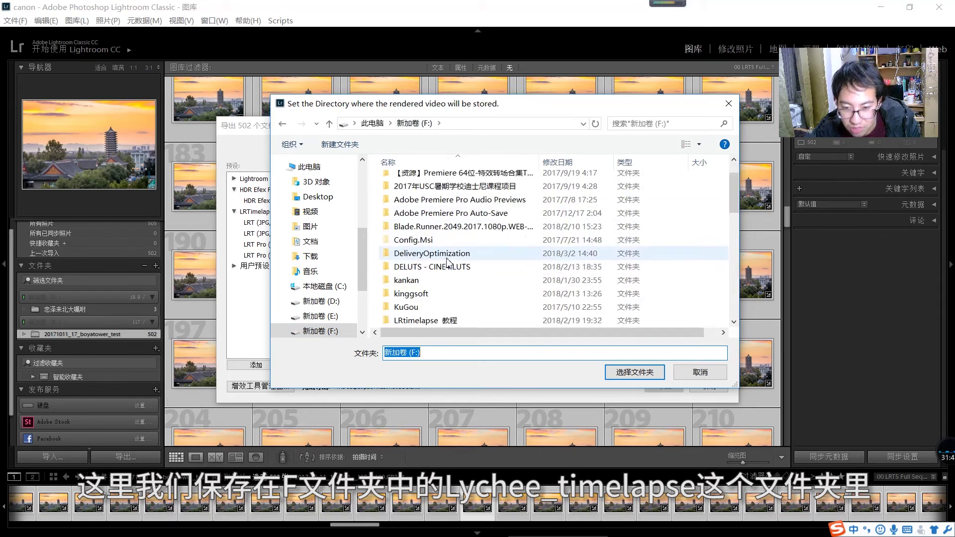
pyautogui.scroll(-1, 447, 262)
pyautogui.scroll(-1, 449, 273)
pyautogui.doubleClick(447, 258)
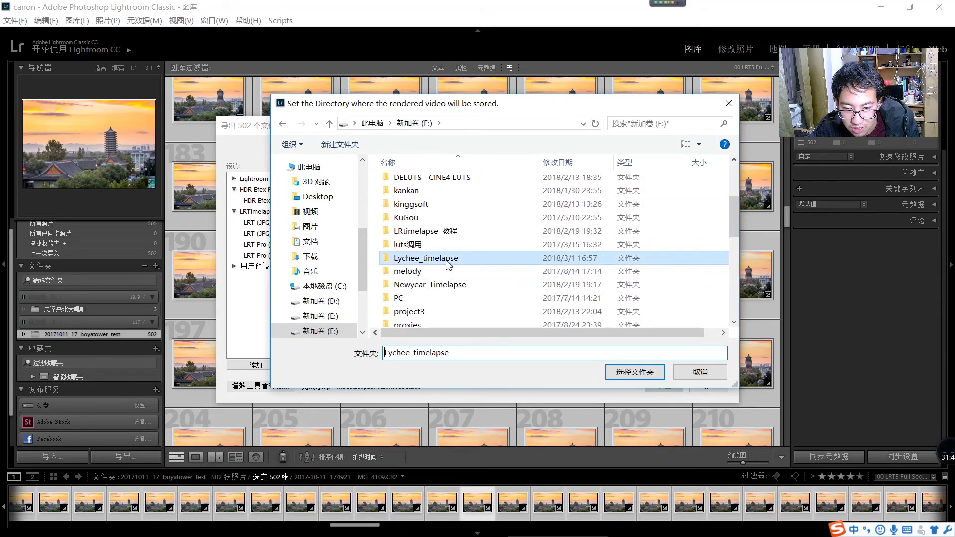
pyautogui.click(632, 373)
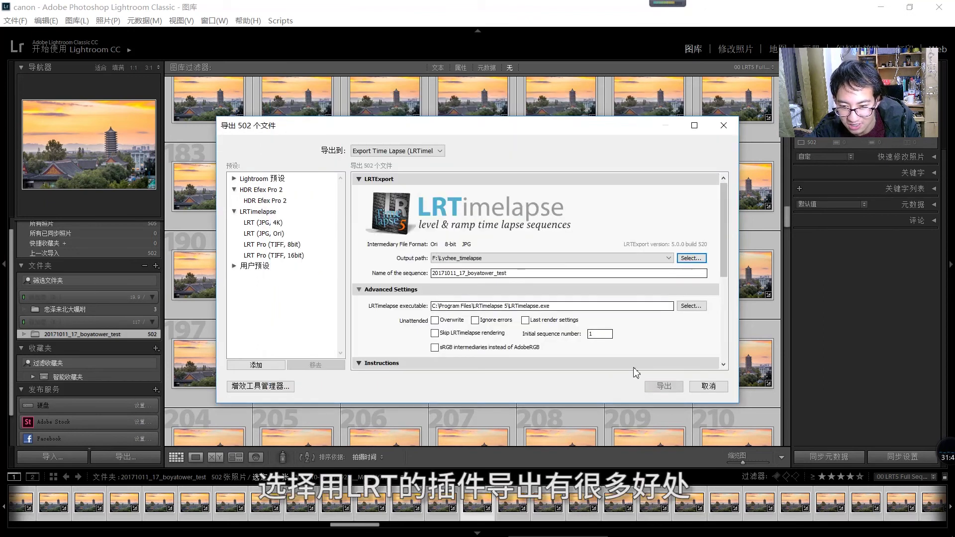
# Start the LRTimelapse export of the 502 photos and let it finish.
pyautogui.click(659, 389)
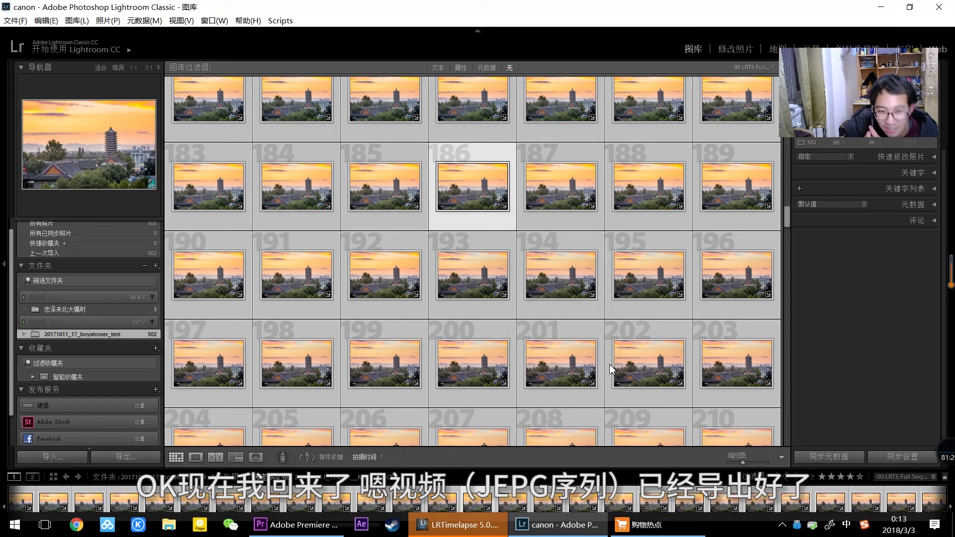
# In LRTimelapse's video render settings, choose ProRes, source resolution and 25 fps.
pyautogui.click(495, 532)
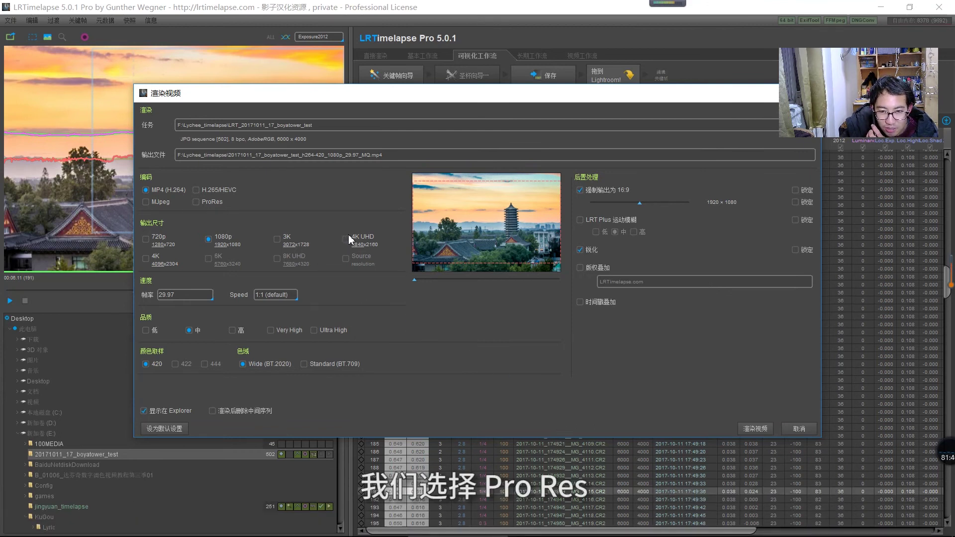
pyautogui.click(196, 202)
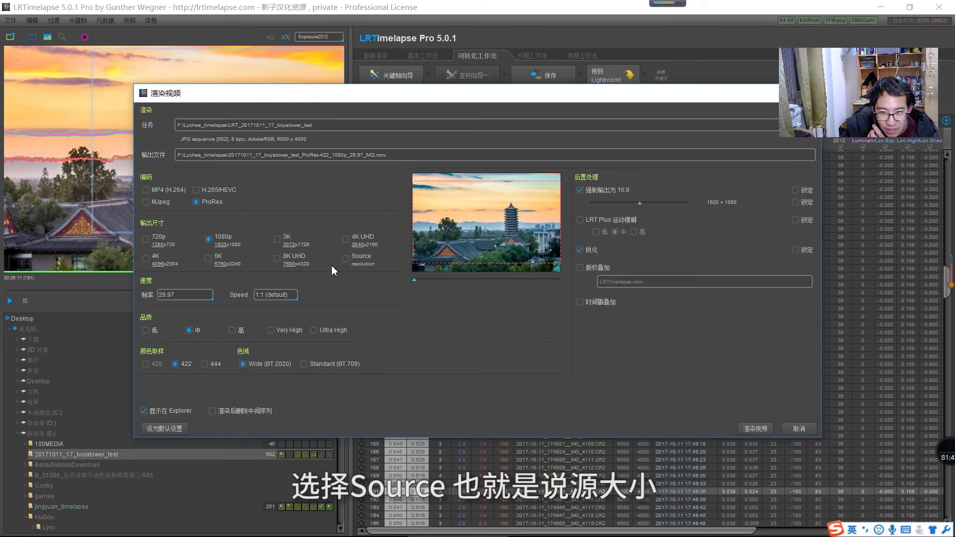
pyautogui.click(346, 259)
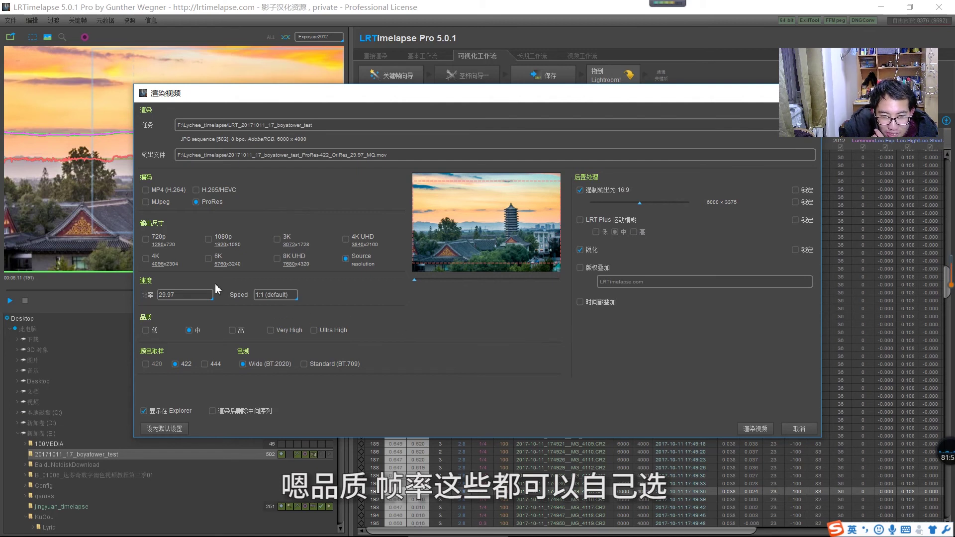
pyautogui.click(194, 297)
pyautogui.click(184, 312)
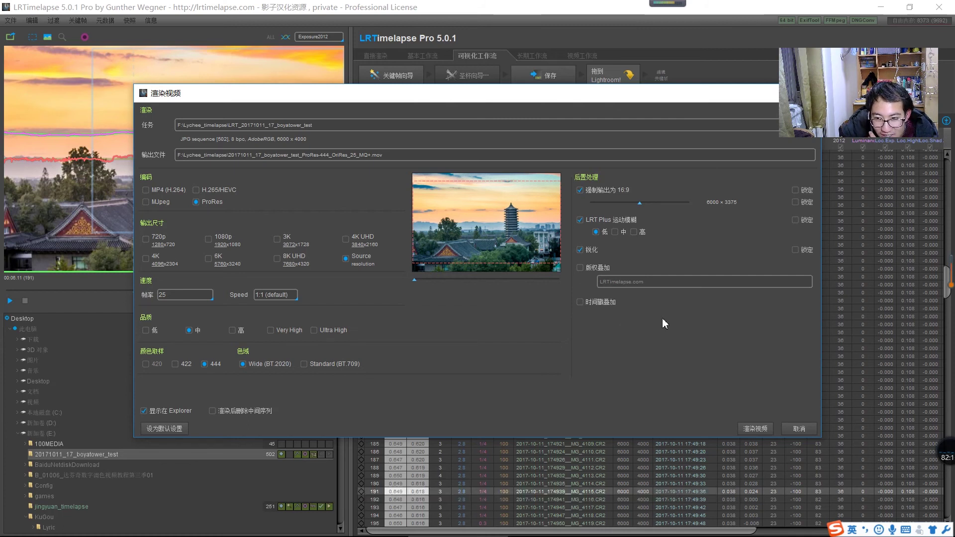
# Untick 强制输出为16:9 to keep 6000 × 4000 frames and choose Ultra High render quality.
pyautogui.click(580, 191)
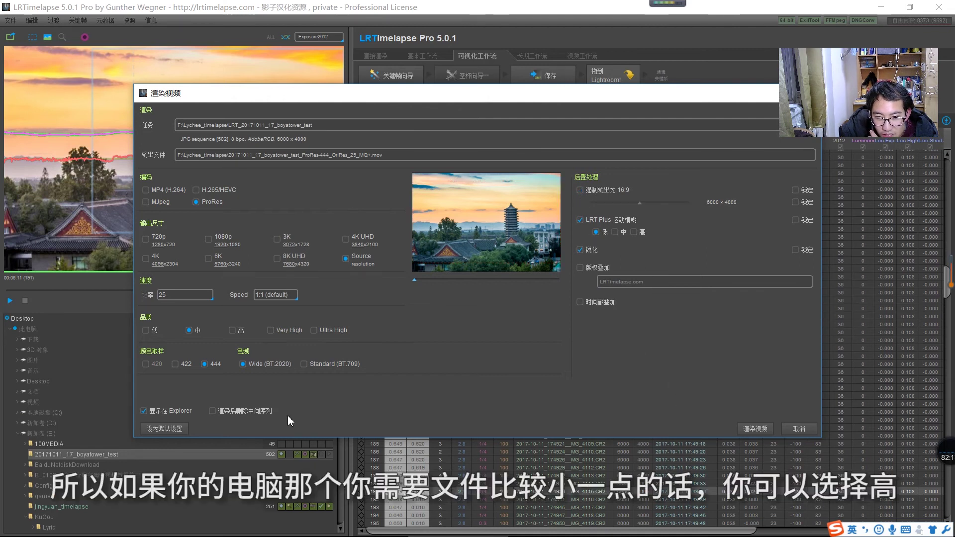
pyautogui.moveTo(417, 280); pyautogui.dragTo(515, 282)
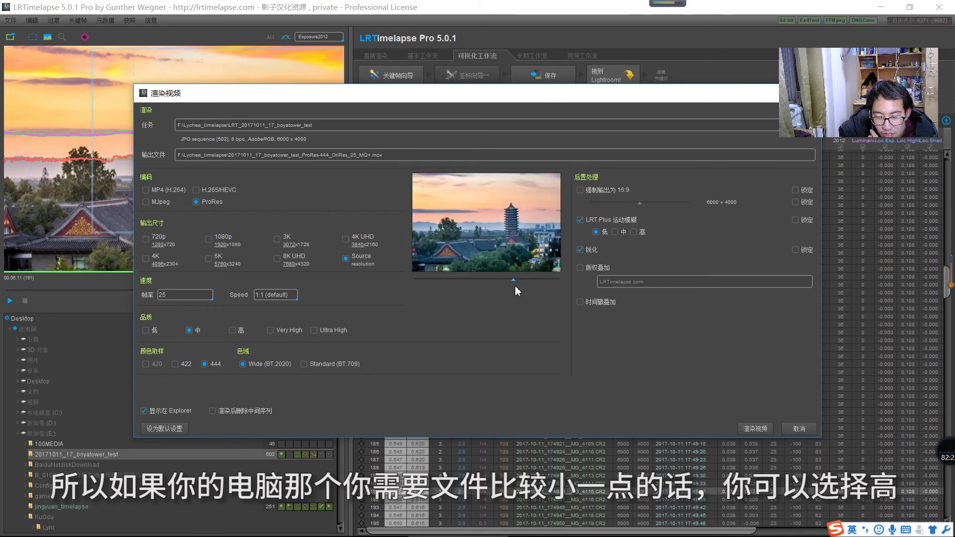
pyautogui.moveTo(459, 285); pyautogui.dragTo(419, 287)
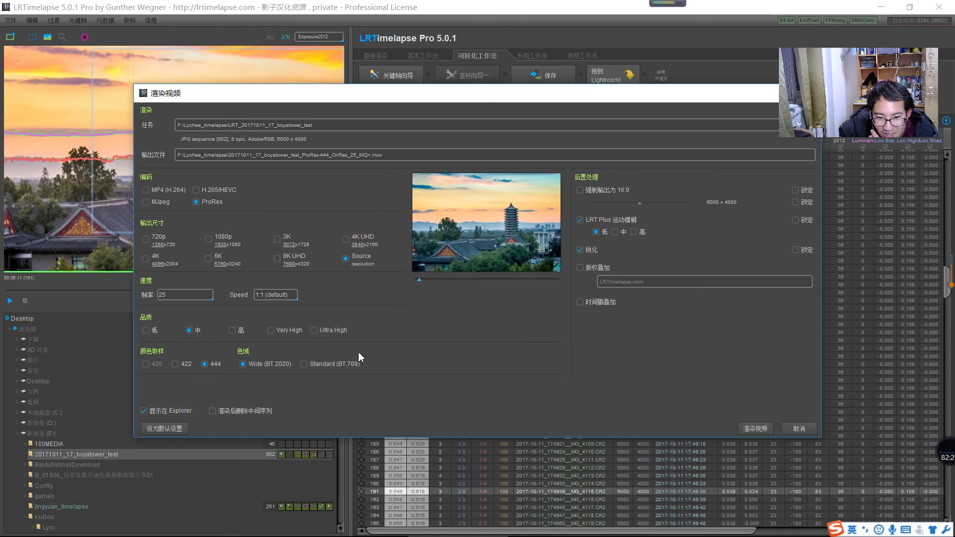
pyautogui.click(314, 330)
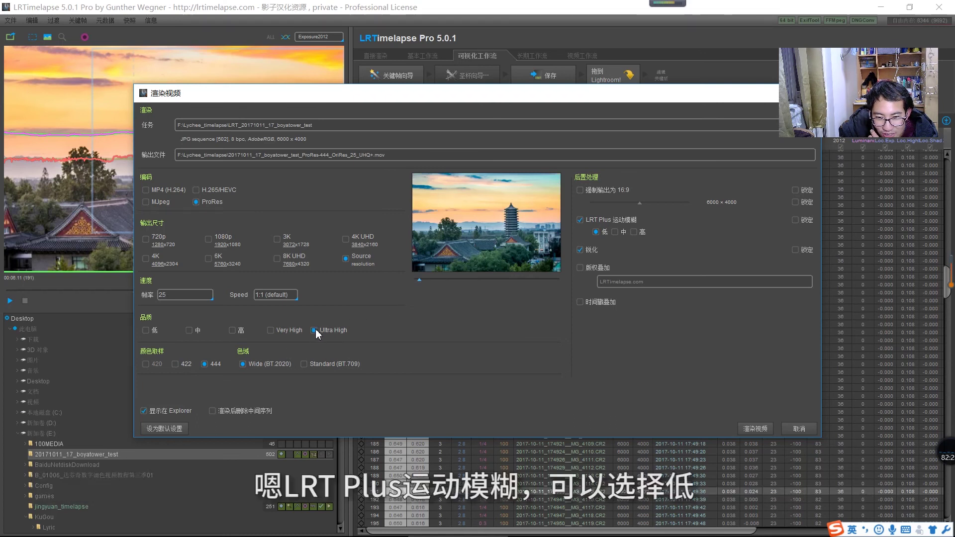